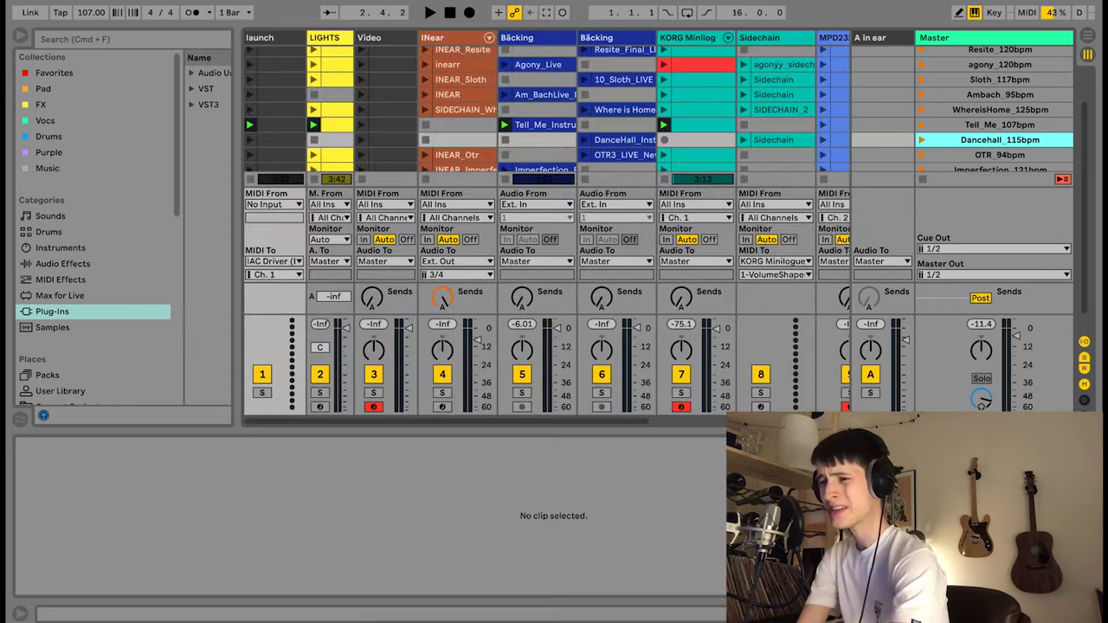
- Hide the browser and the clip/device detail view so the full session grid is shown
scroll(558, 154, up, 3)
scroll(528, 126, right, 1)
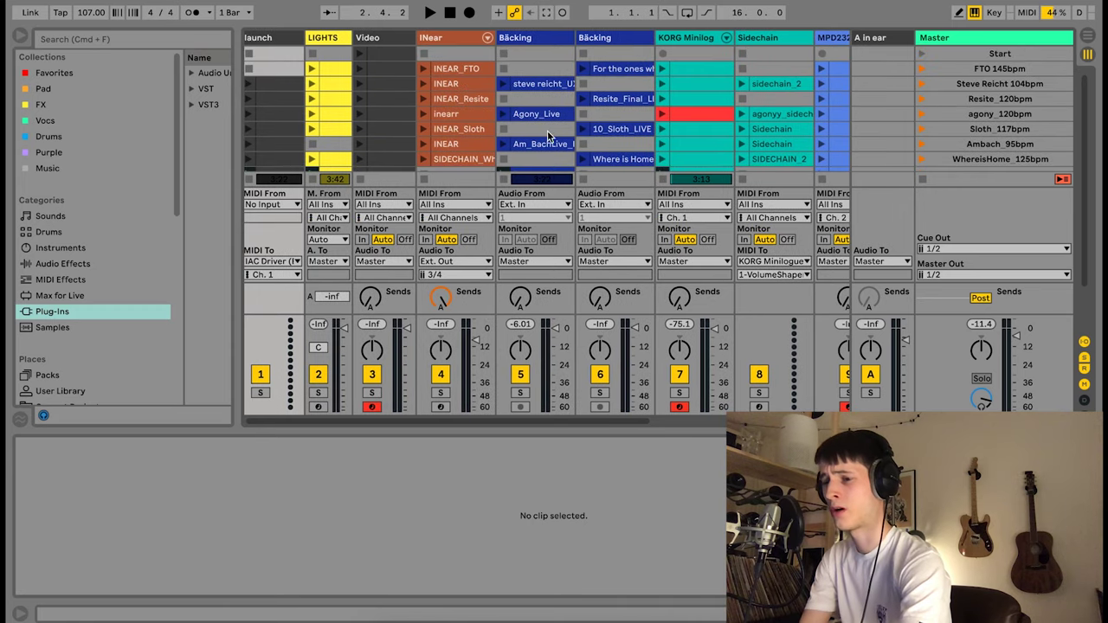
scroll(491, 140, left, 1)
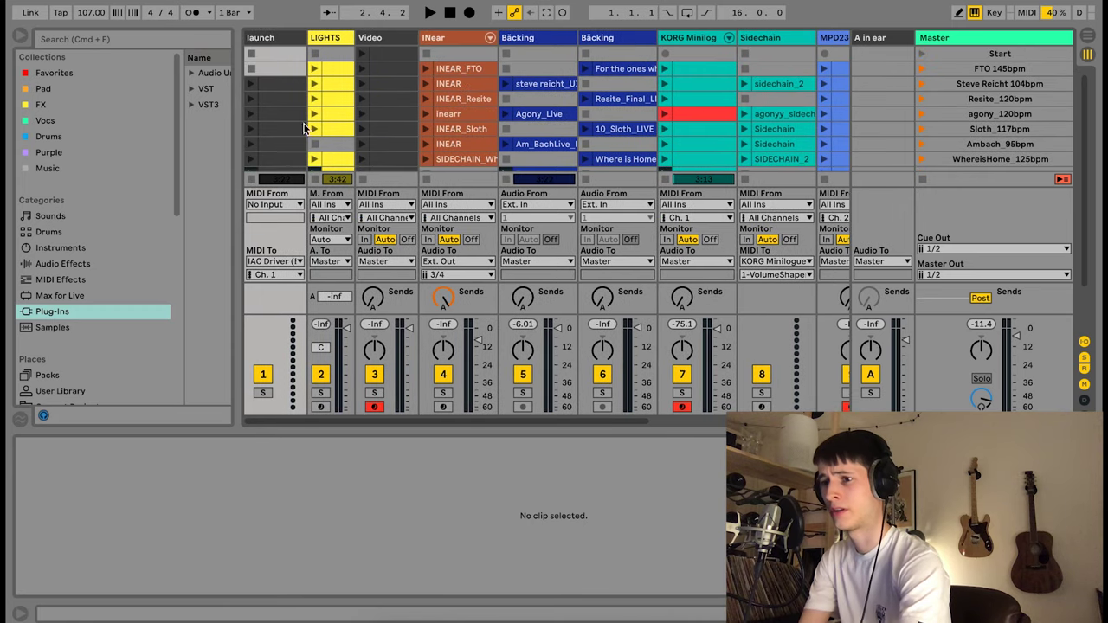
click(19, 35)
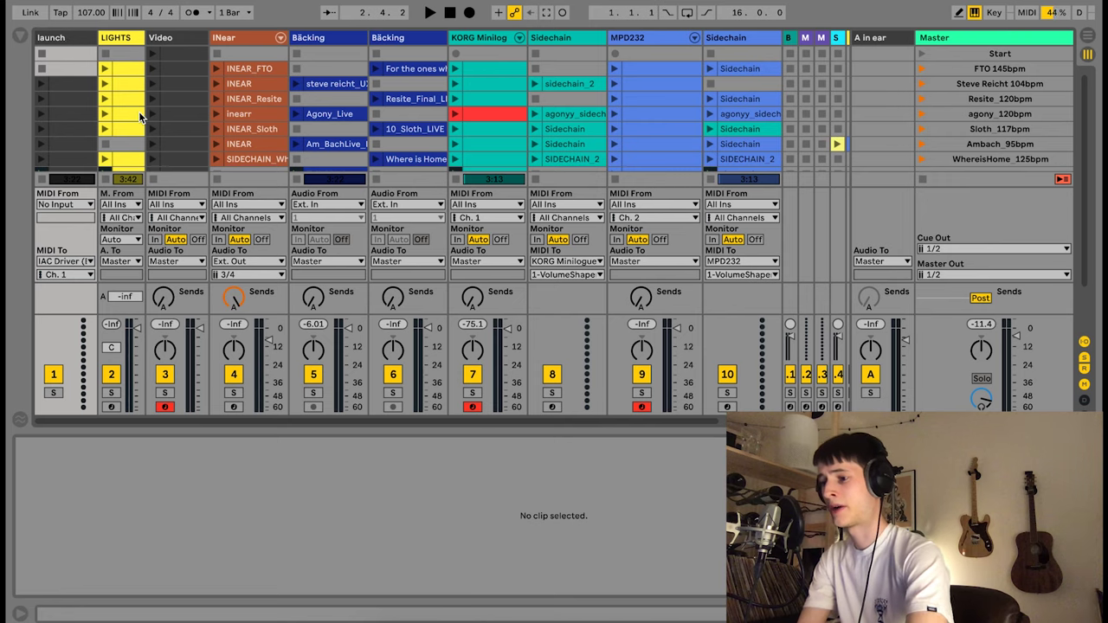
key(super+alt+l)
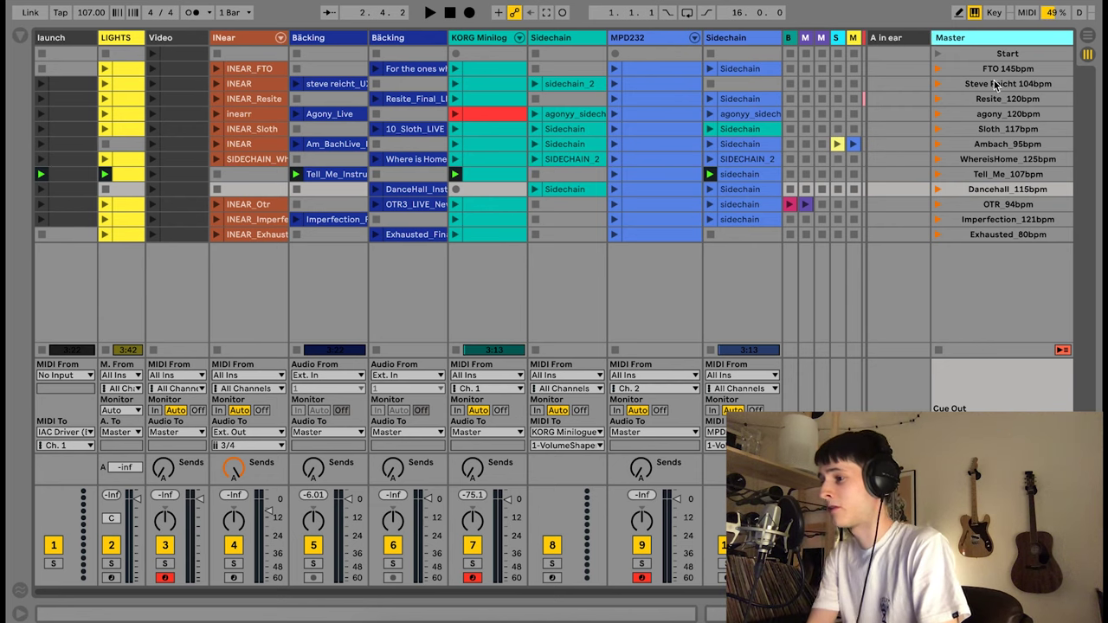
- Launch the Sloth_117bpm scene, followed by the Ambach_95bpm scene
click(1026, 176)
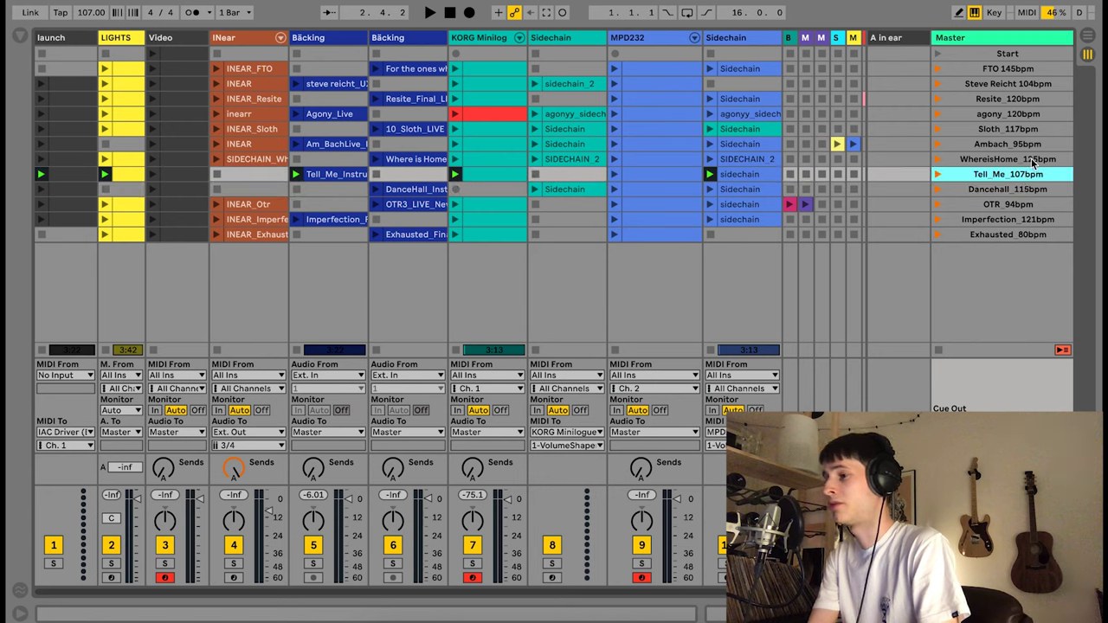
click(1020, 129)
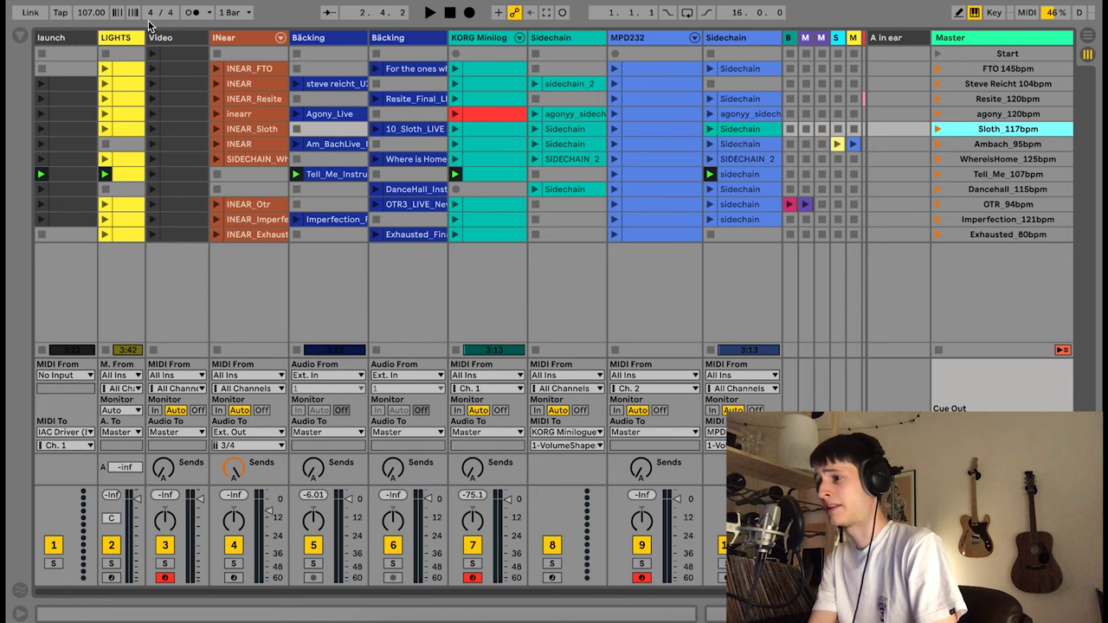
key(Return)
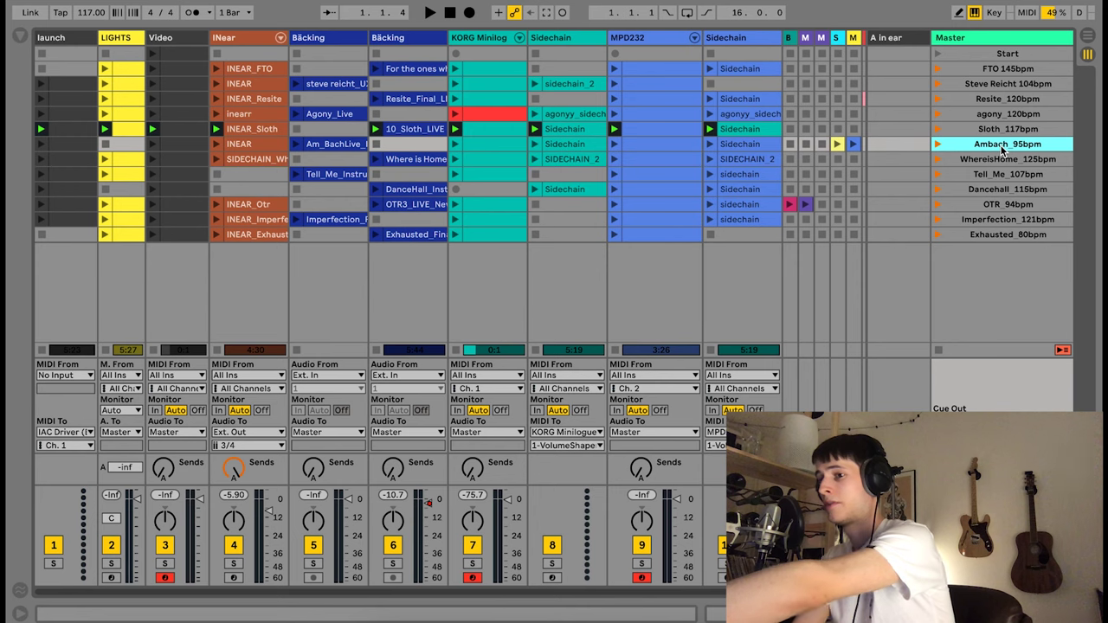
key(Return)
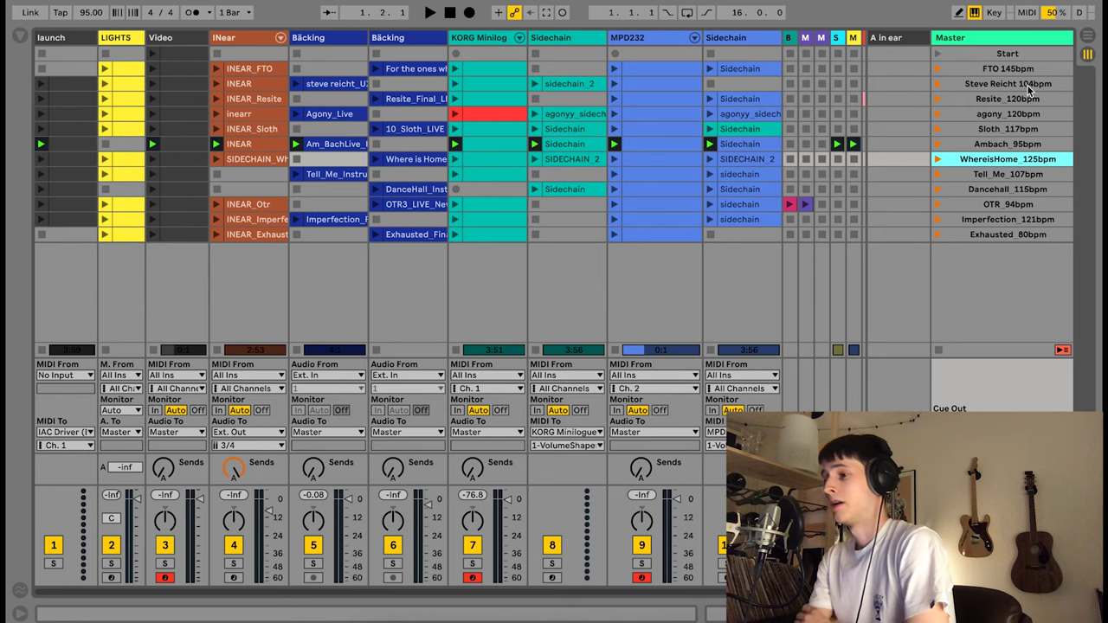
- Select the Tell_Me_107bpm scene, the launch track and the WhereisHome_125bpm scene in turn
click(987, 173)
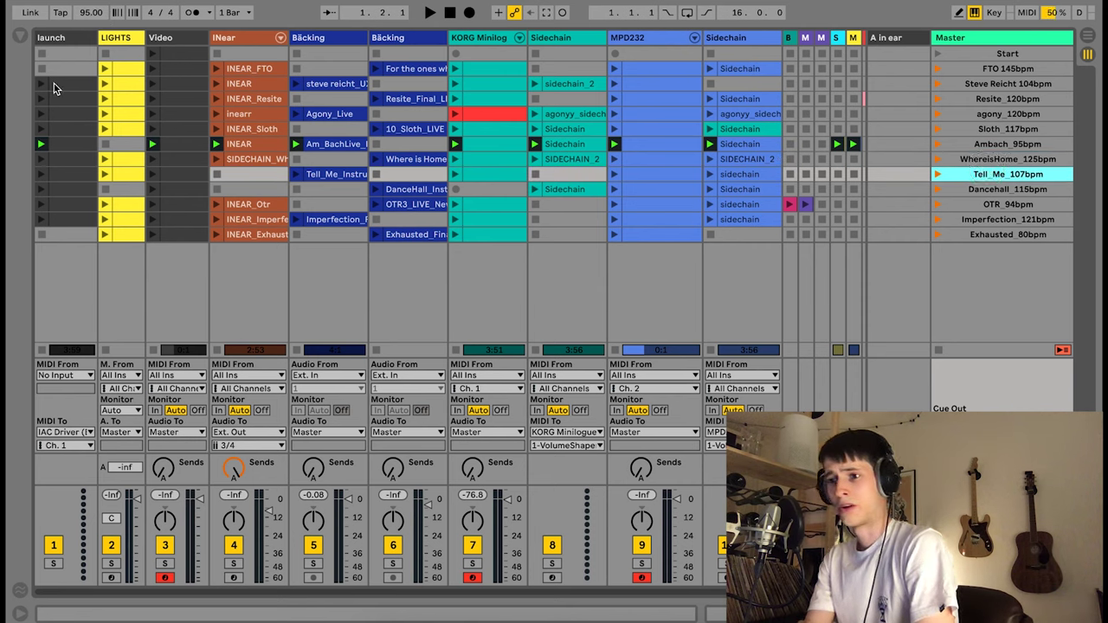
click(73, 39)
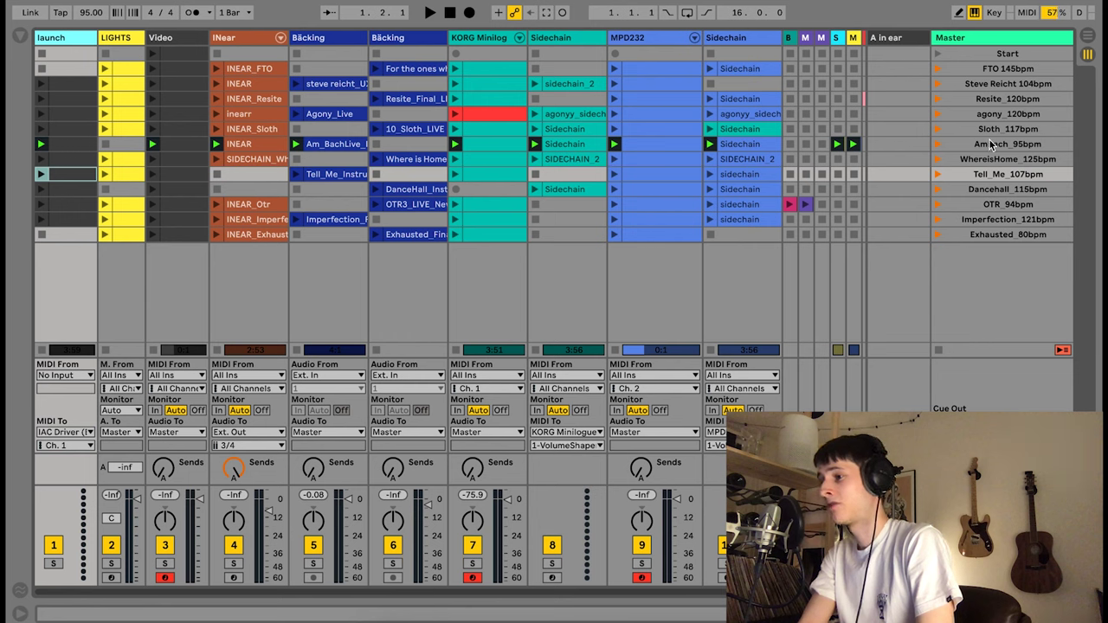
key(Up)
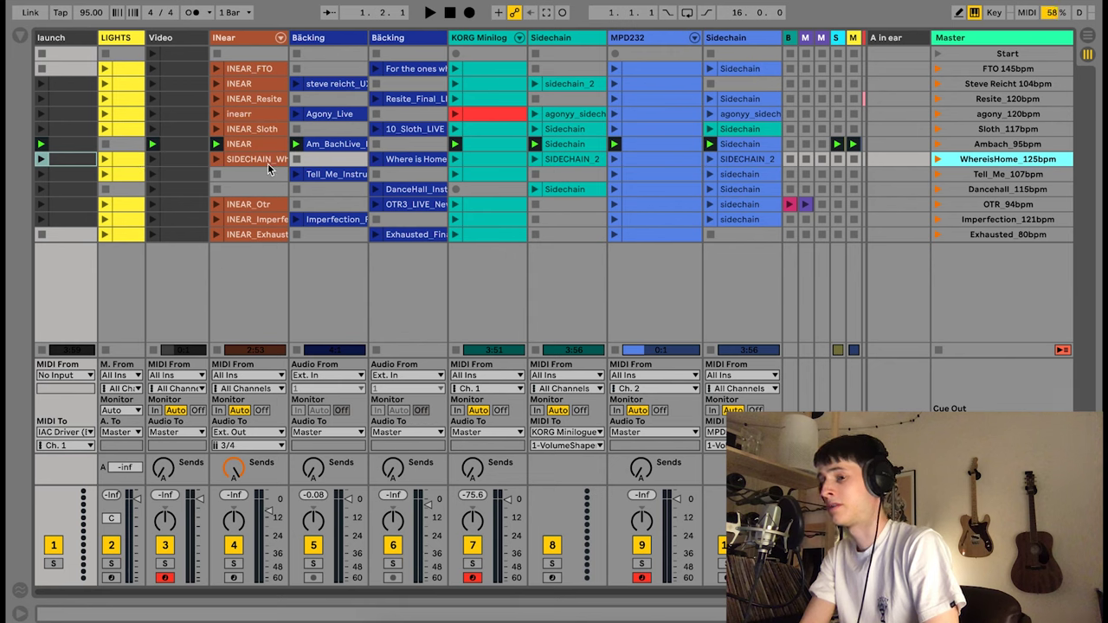
- Show the LIGHTS track's devices, open the DMXIS-INST plug-in window to view its faders, and close it
click(118, 38)
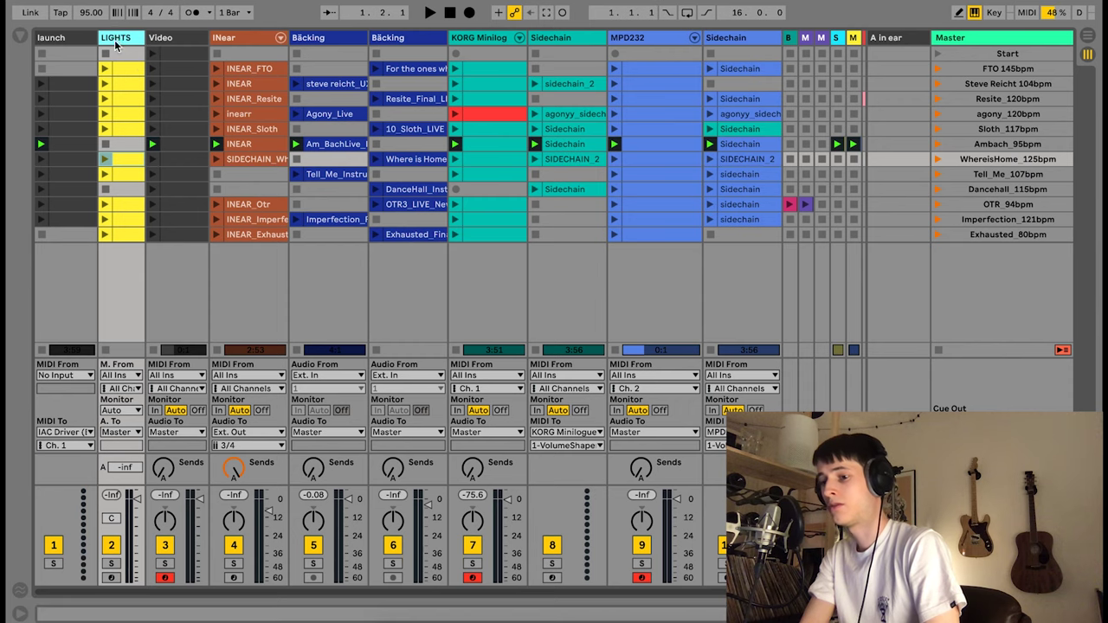
double_click(114, 40)
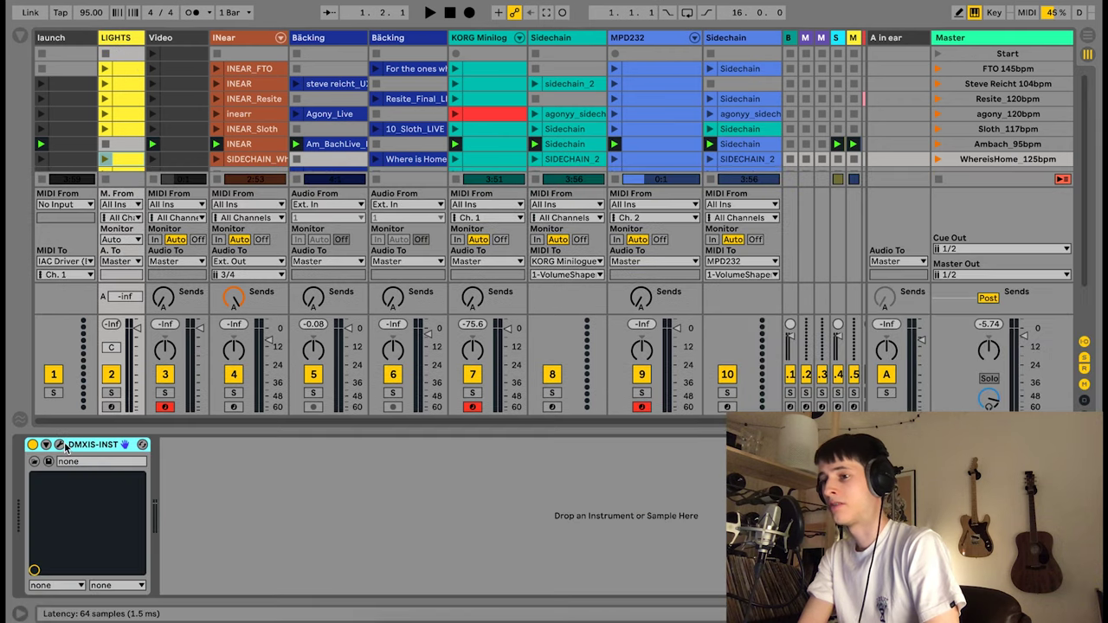
click(128, 128)
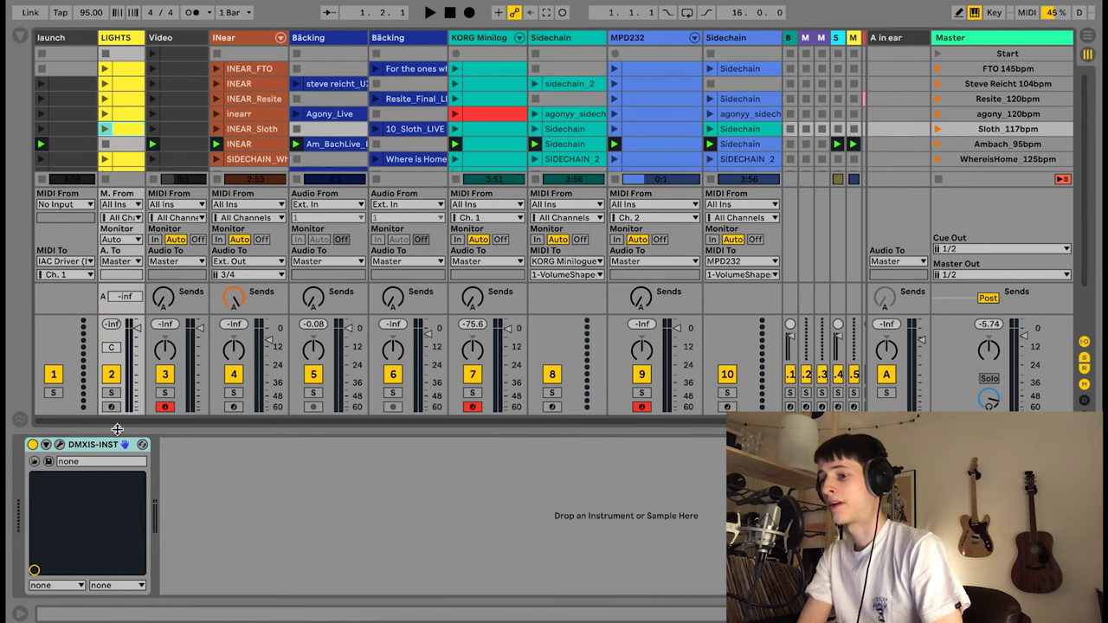
click(60, 445)
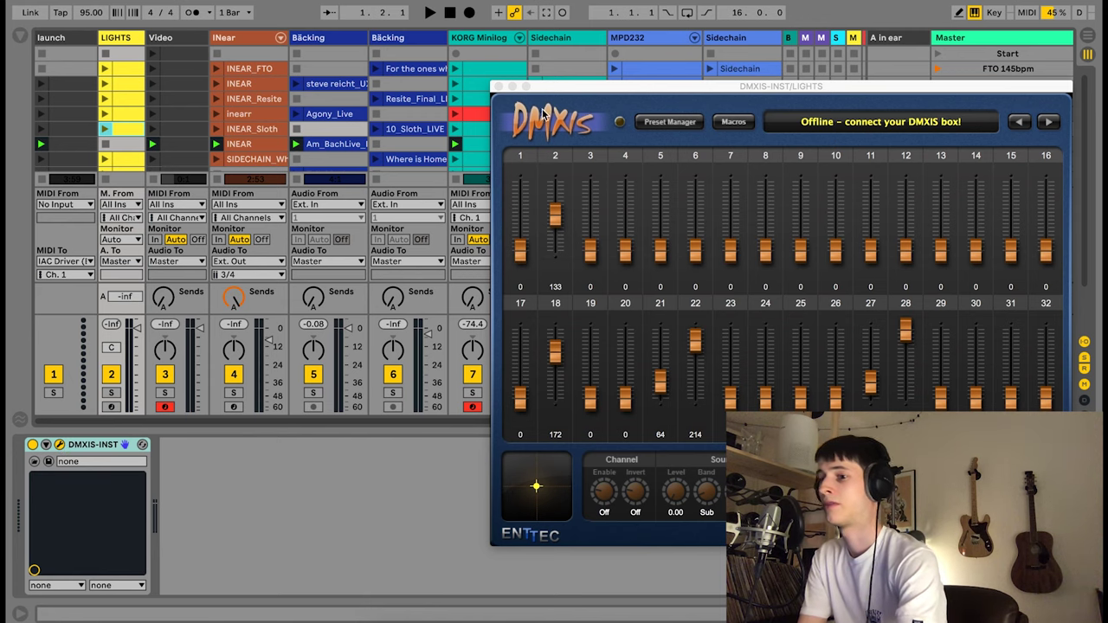
click(498, 86)
- View the Video track's external instrument, and audition the 6-Audio-3 pad in the INear track's drum rack
click(173, 38)
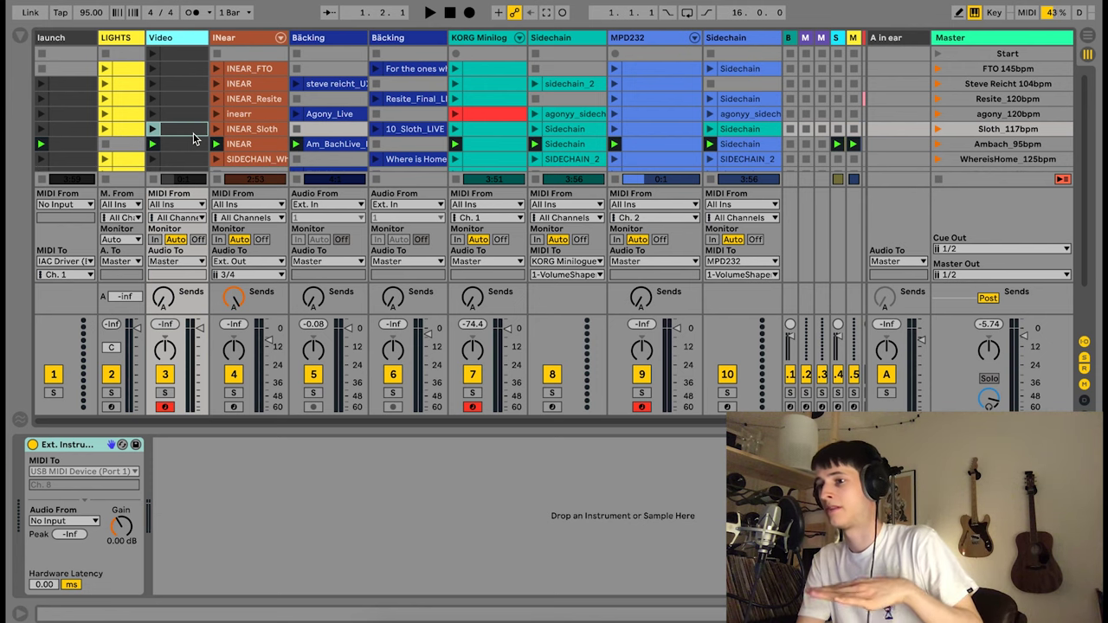
click(248, 52)
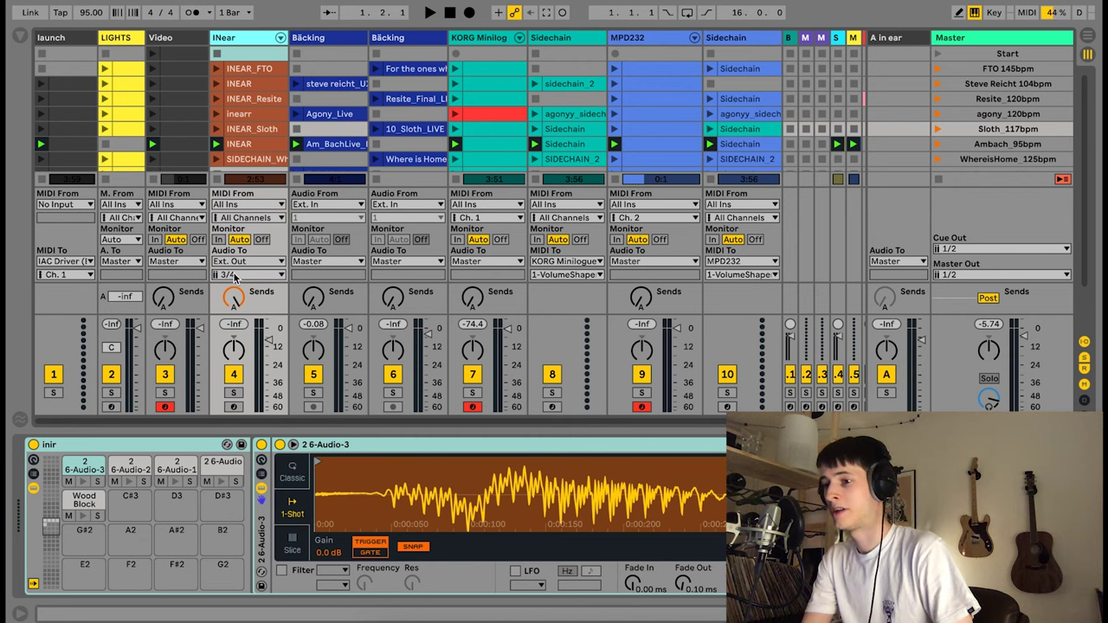
click(83, 481)
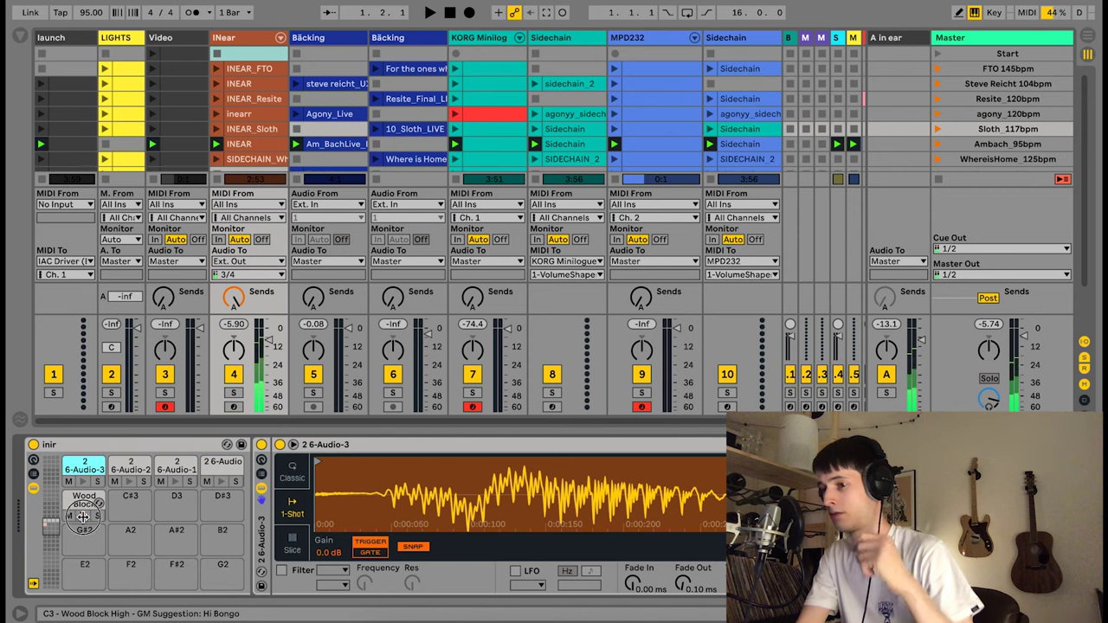
- Check the INear track's output type and channel choices, and open its INEAR_Sloth clip for viewing
click(234, 262)
click(234, 263)
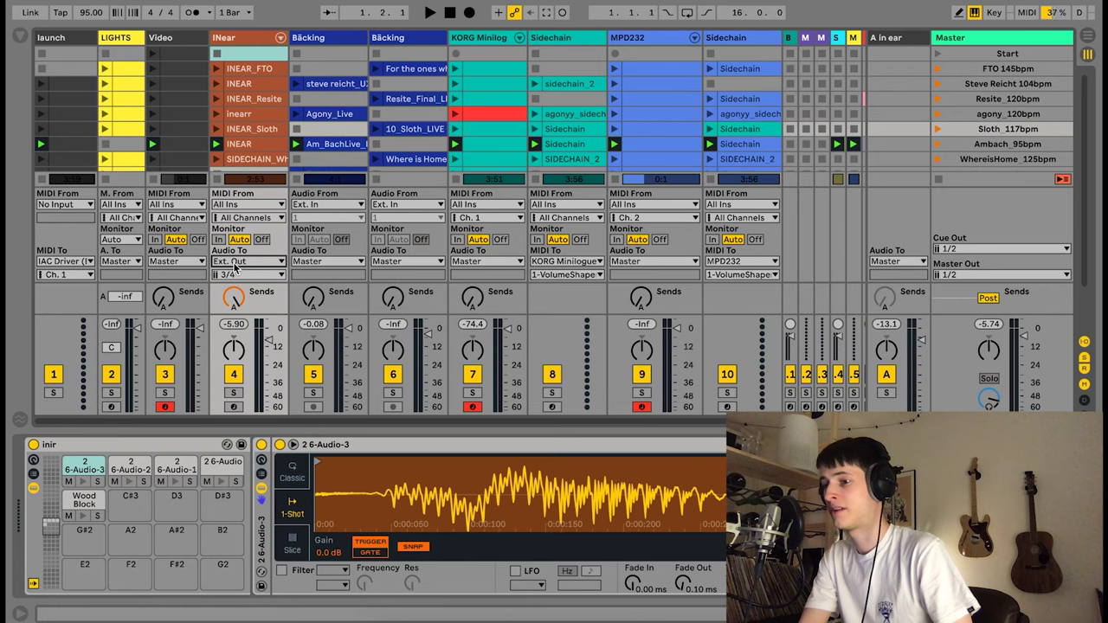
click(232, 274)
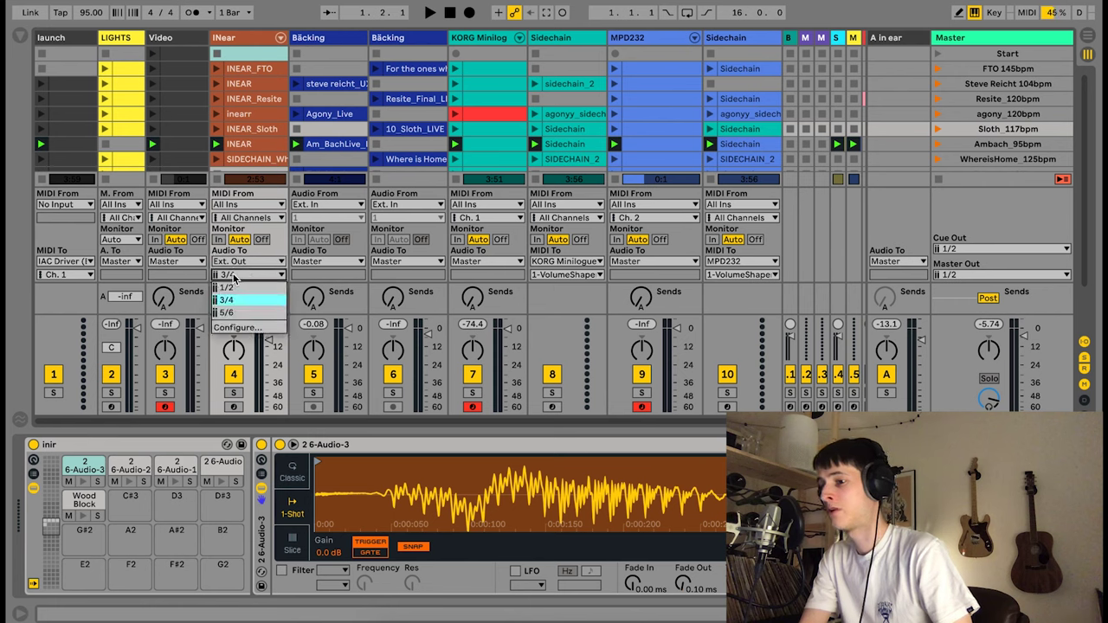
click(232, 275)
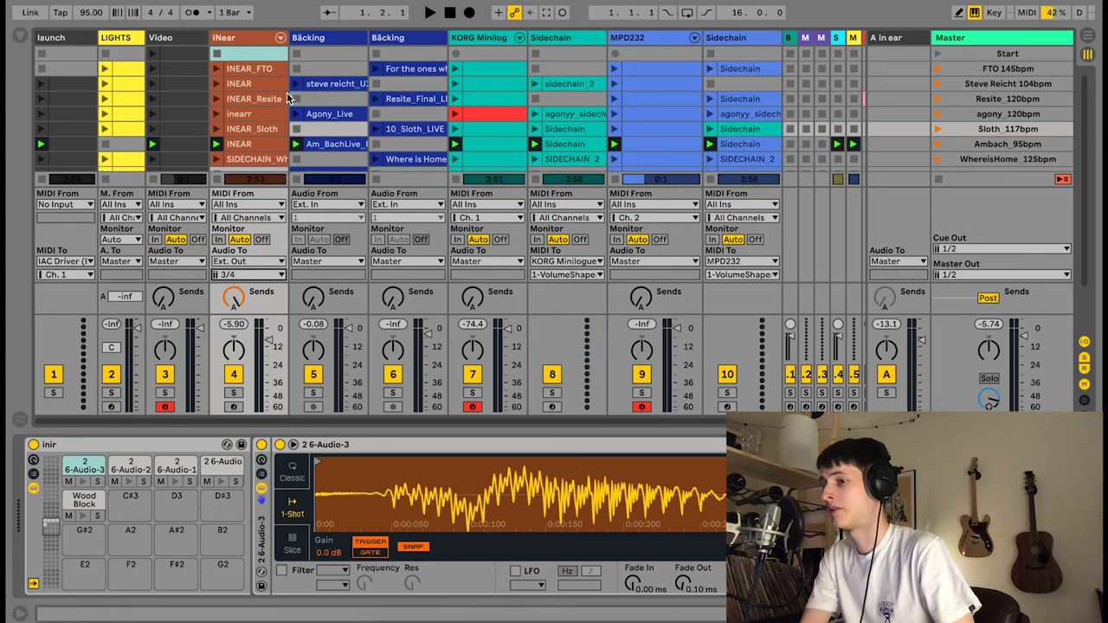
click(249, 128)
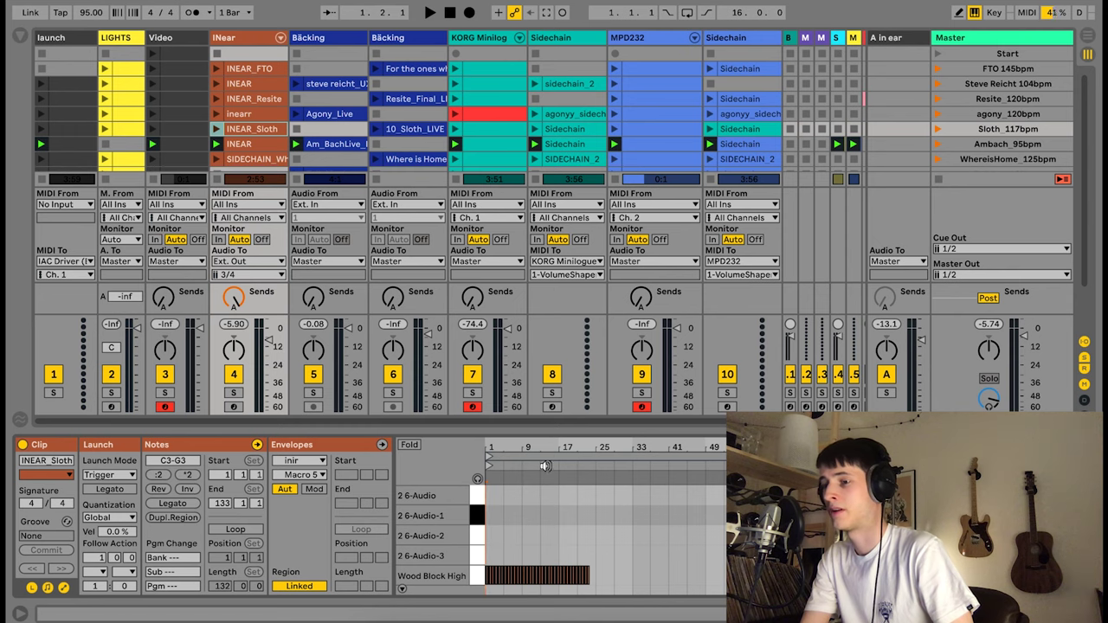
- Alternate the selection between the two Bäcking tracks to compare how their clips are distributed
click(322, 39)
click(378, 39)
click(332, 39)
click(396, 54)
click(396, 39)
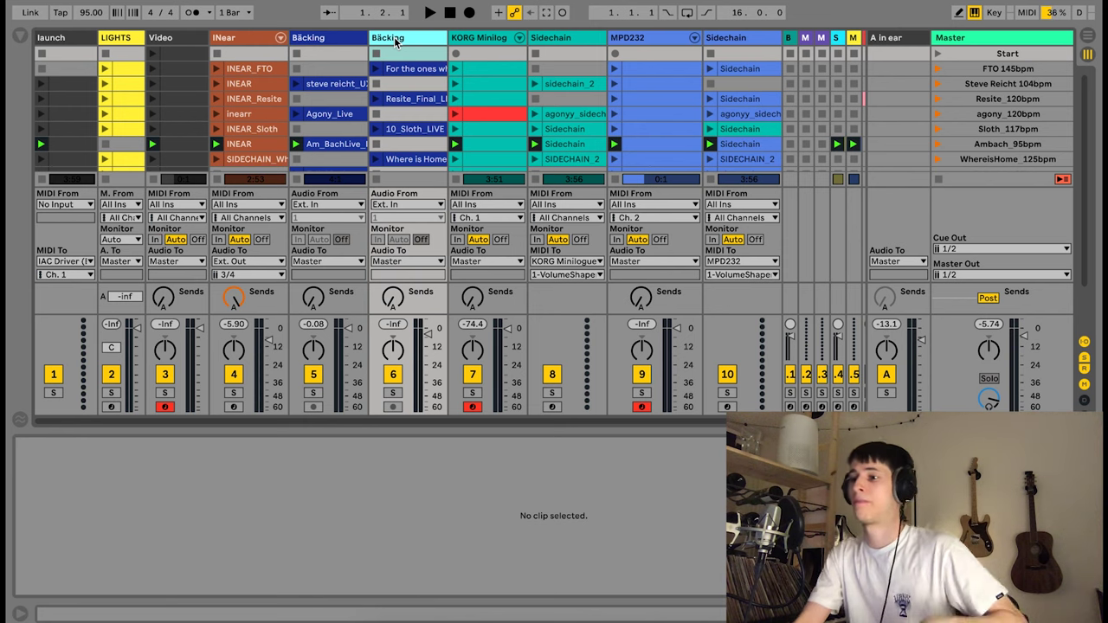
click(332, 44)
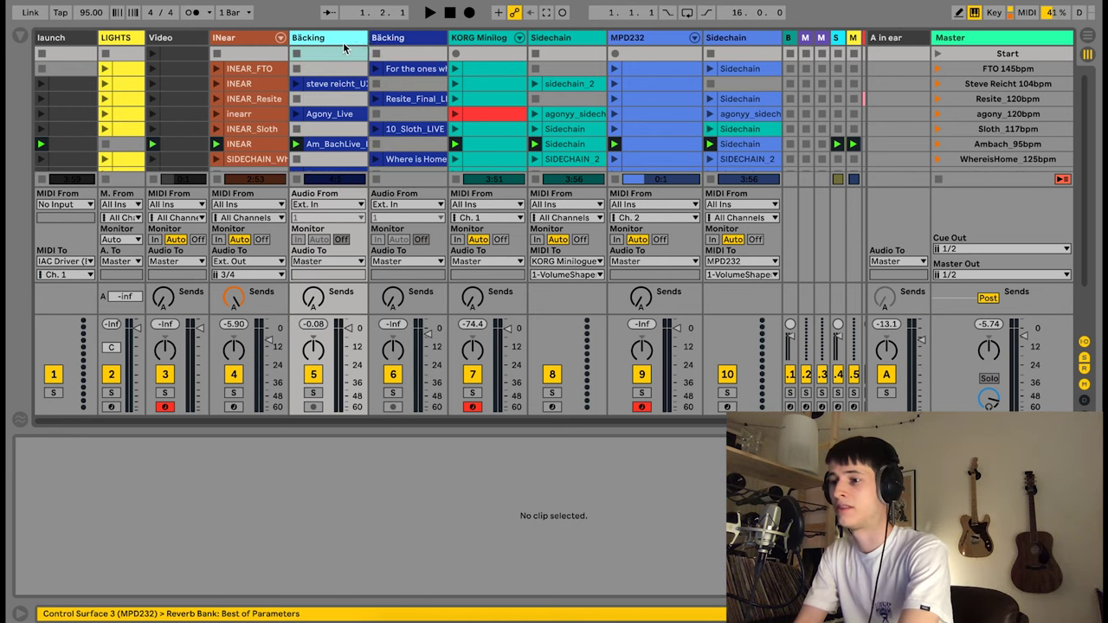
key(Right)
key(Left)
key(Right)
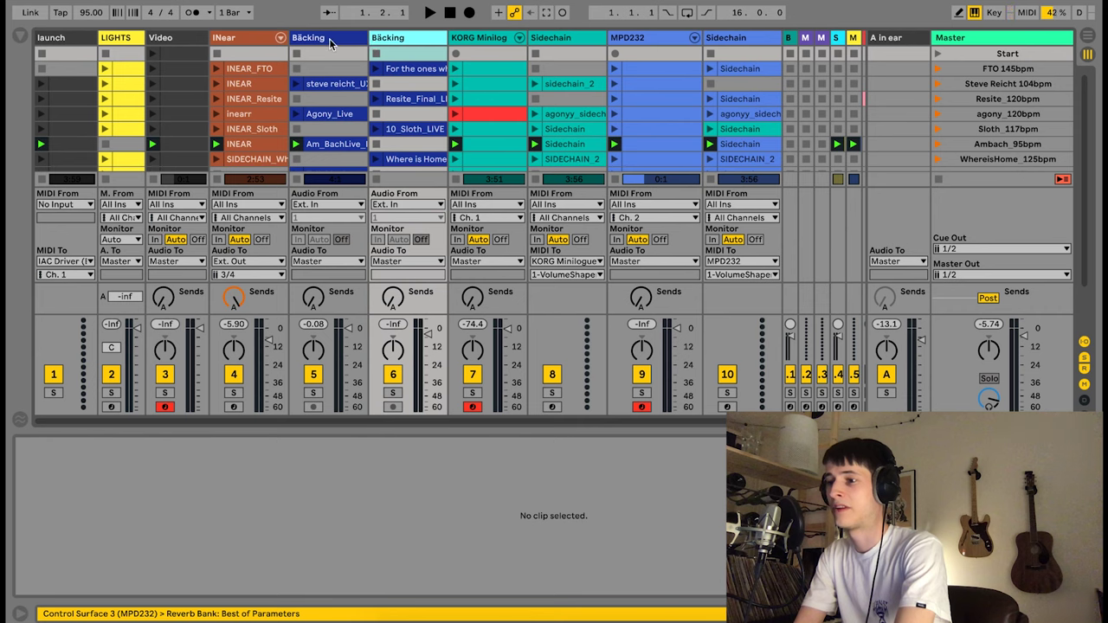
click(331, 44)
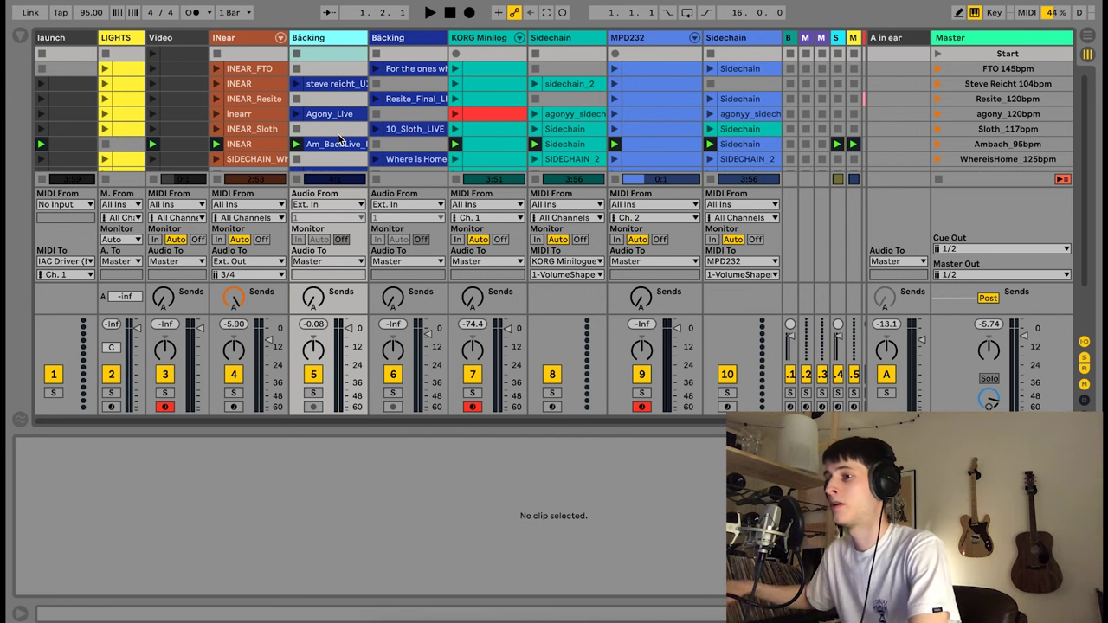
click(404, 43)
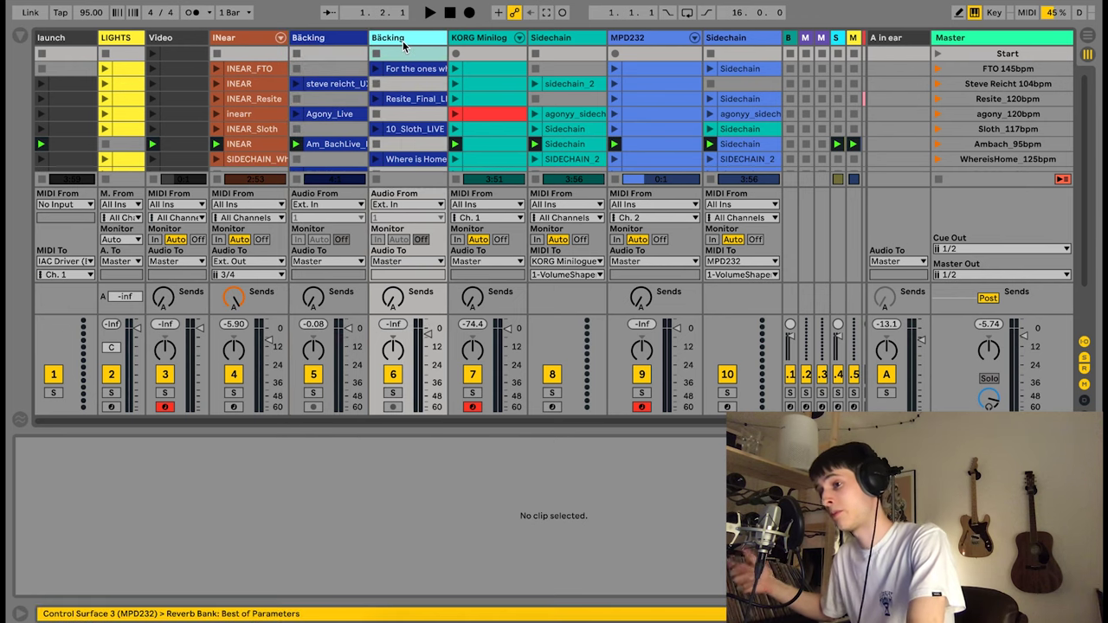
click(348, 36)
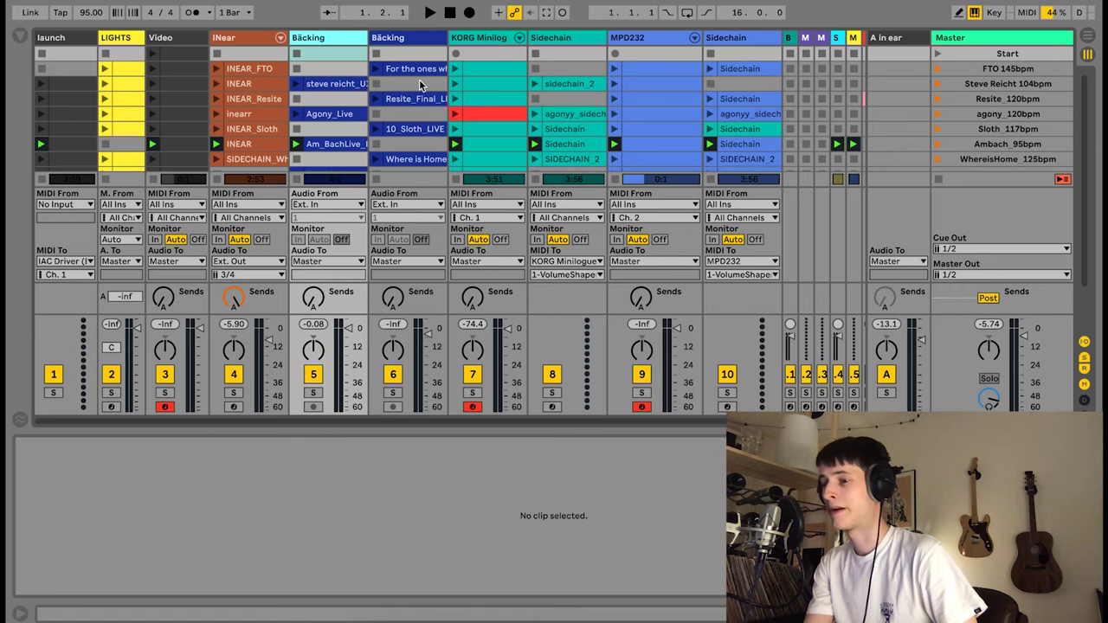
- Open the Am_BachLive backing clip and listen to it from several points in its waveform
scroll(362, 102, down, 3)
click(343, 99)
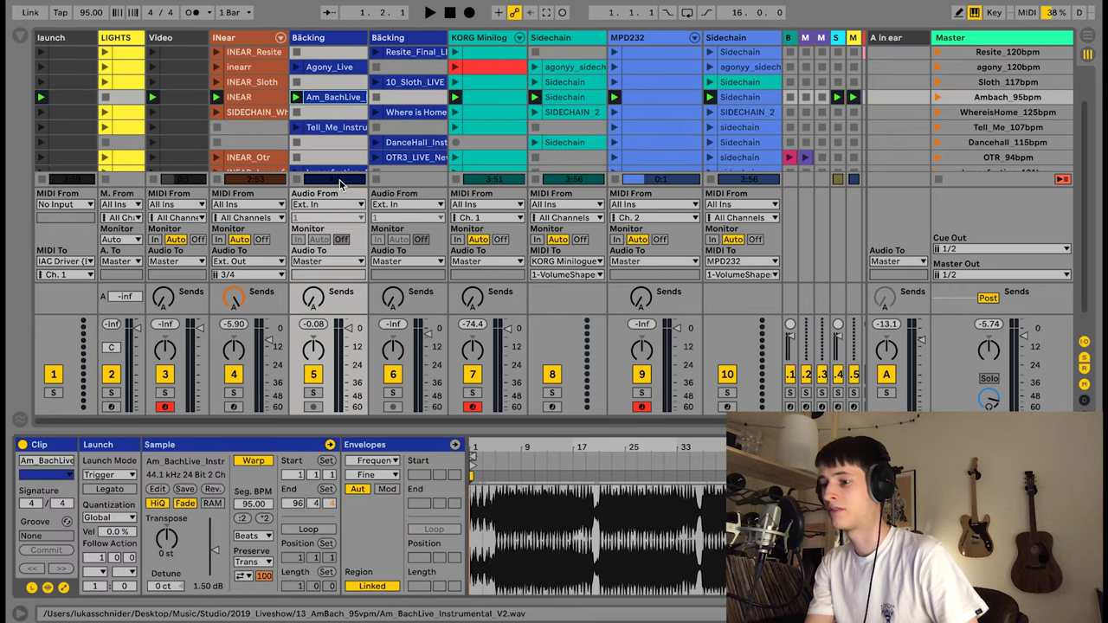
click(512, 465)
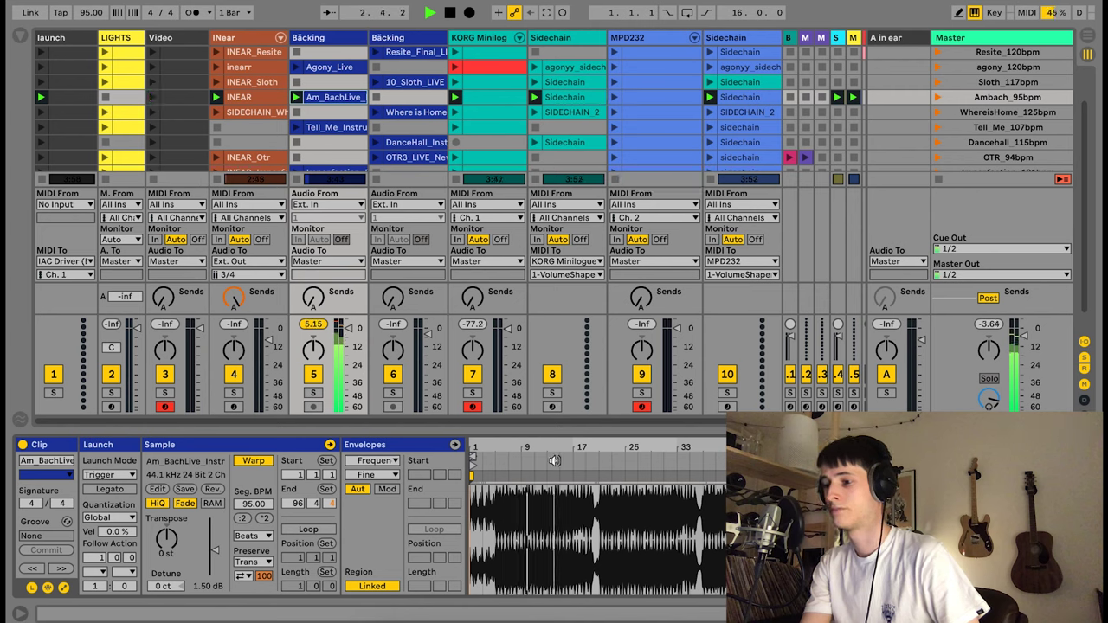
click(627, 460)
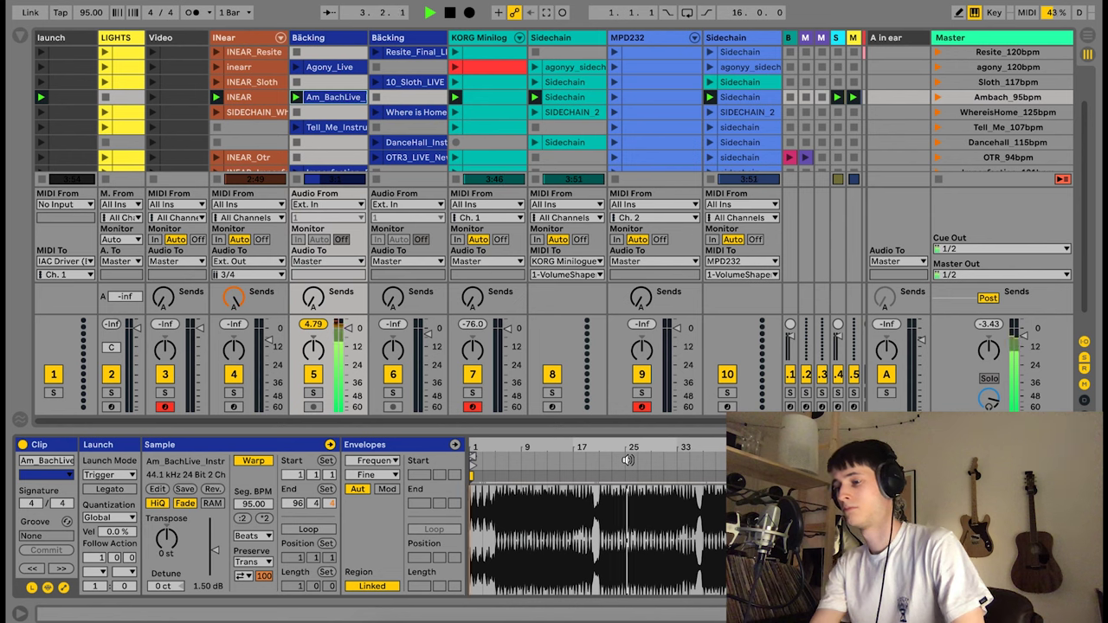
click(610, 459)
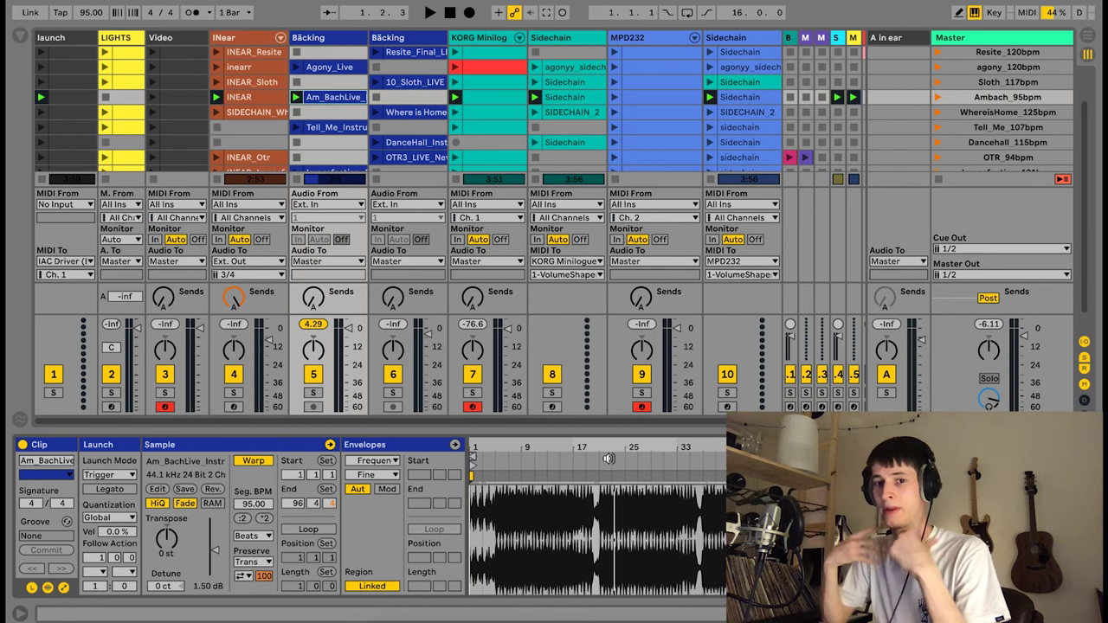
- Select the KORG Minilog track and check its MIDI input channel choices, leaving it on Ch. 1
click(473, 38)
scroll(490, 154, right, 5)
scroll(490, 154, up, 2)
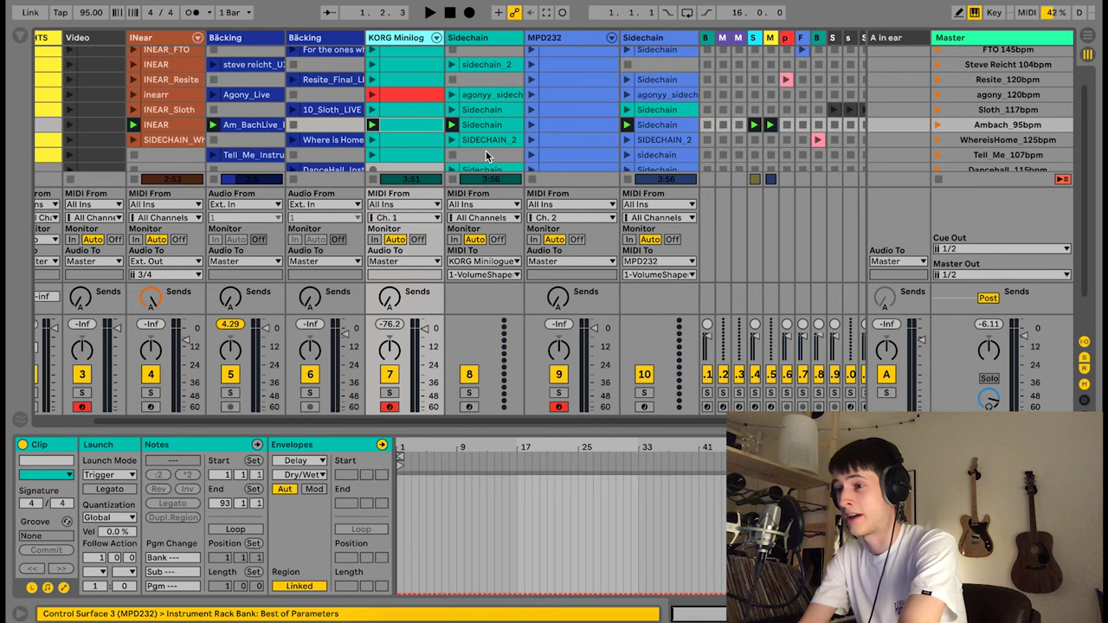
scroll(442, 129, up, 1)
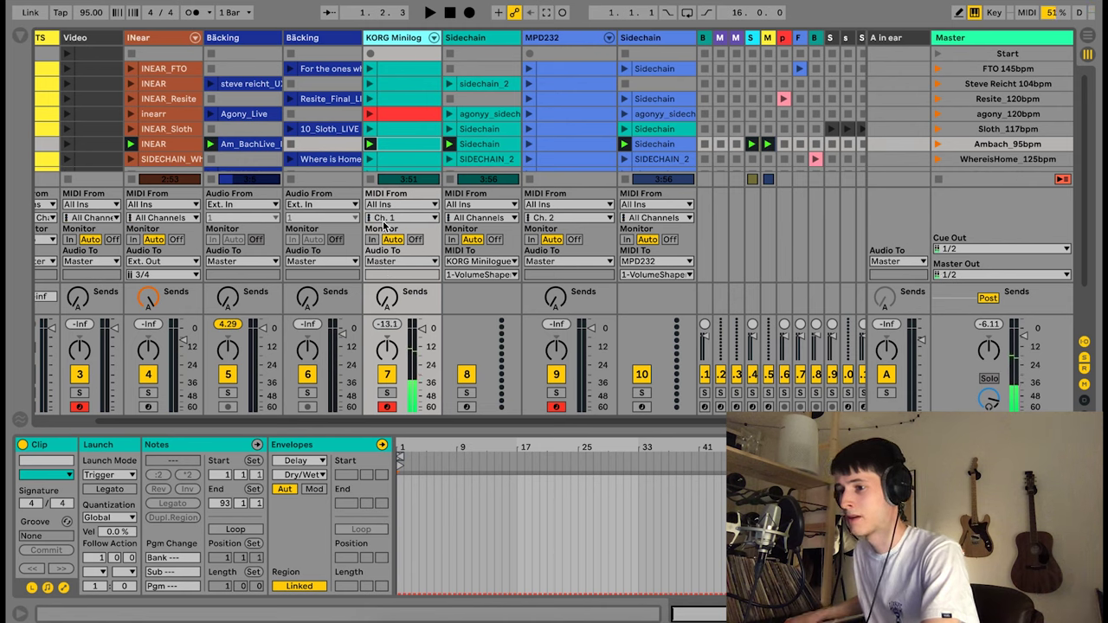
click(388, 218)
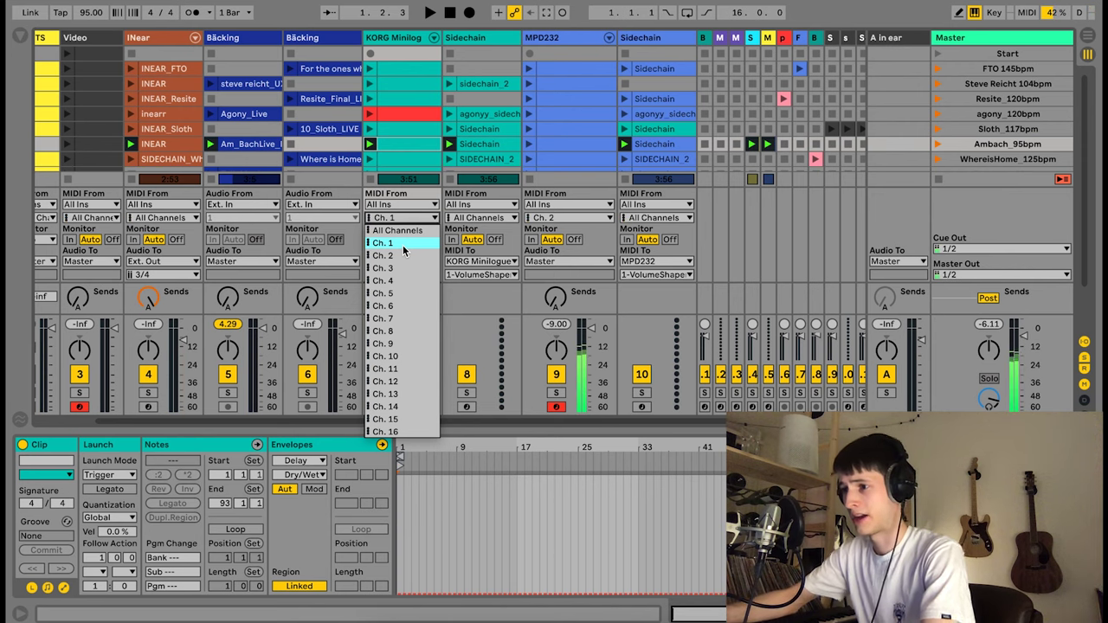
click(396, 39)
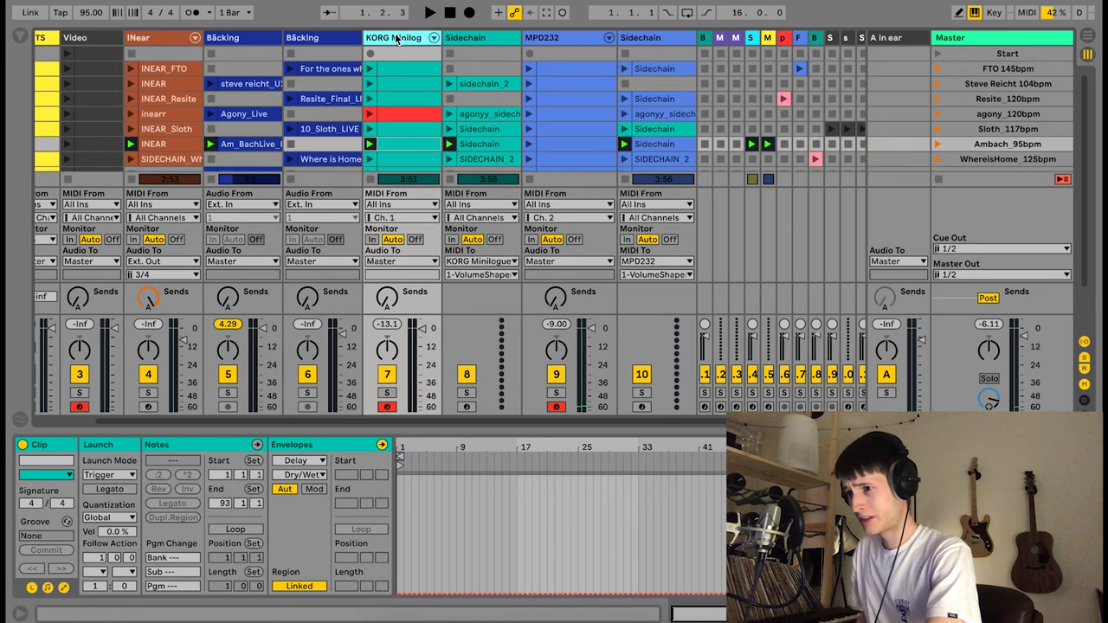
- Switch the selection between the MPD232 and KORG Minilog tracks to compare the two instrument tracks
click(556, 37)
click(400, 39)
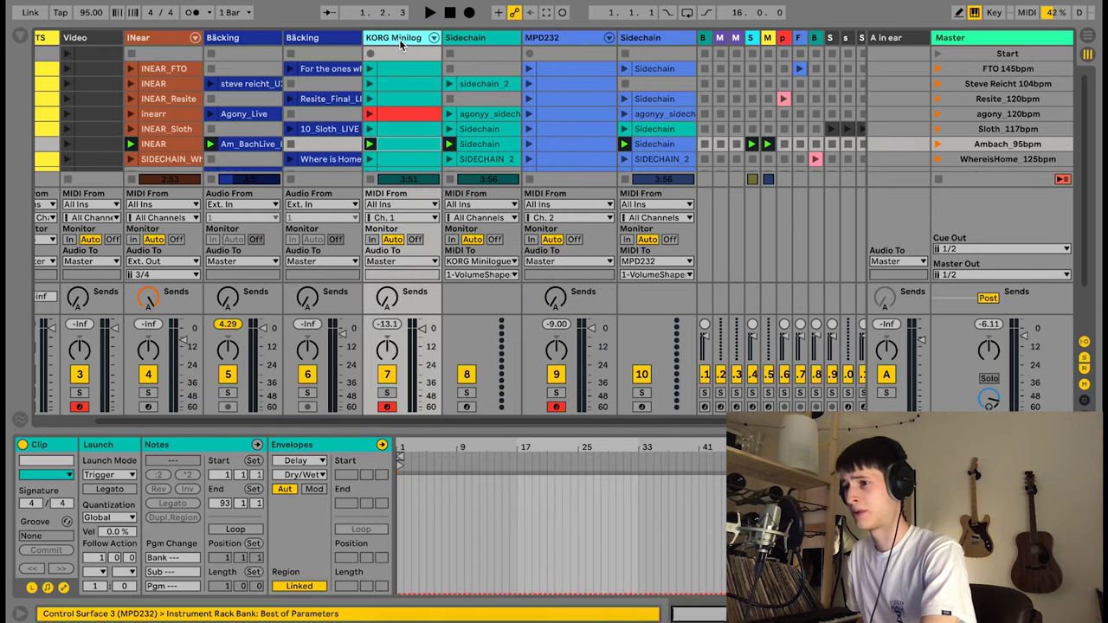
click(563, 37)
- Open the KORG Minilog Instrument Rack and examine its chains, comparing the key zones with the chain select zones
click(399, 37)
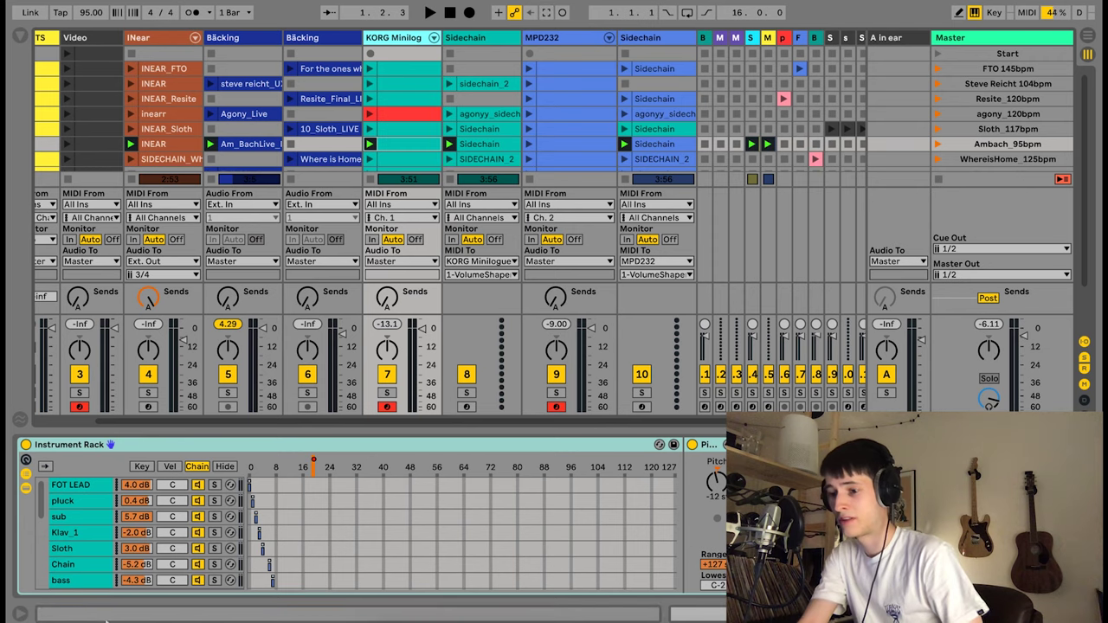
scroll(82, 568, down, 5)
scroll(83, 568, up, 5)
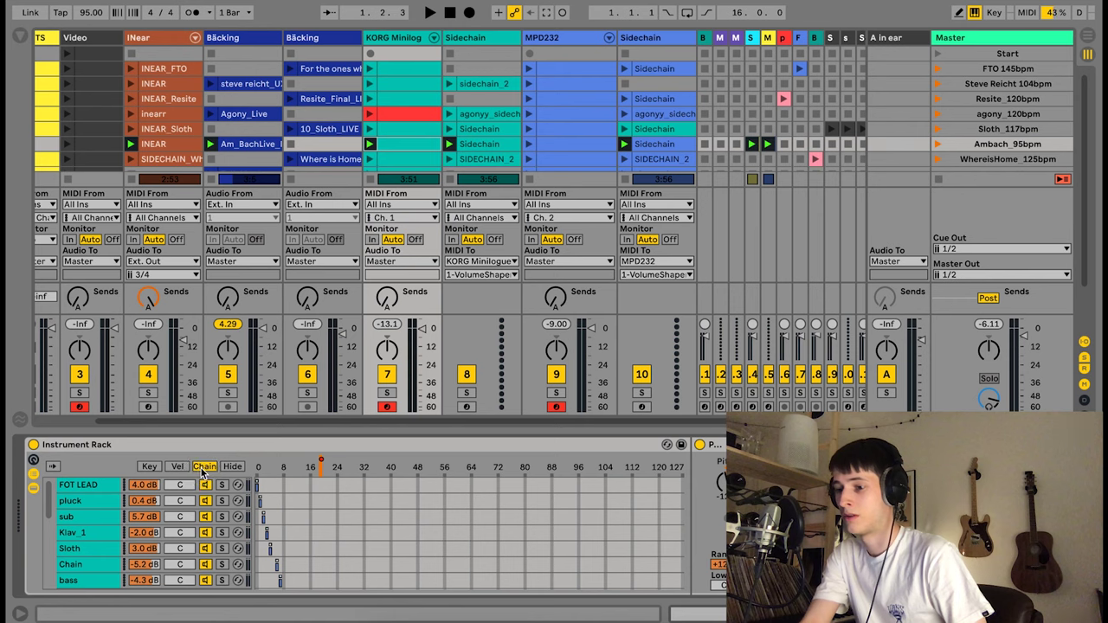
click(149, 467)
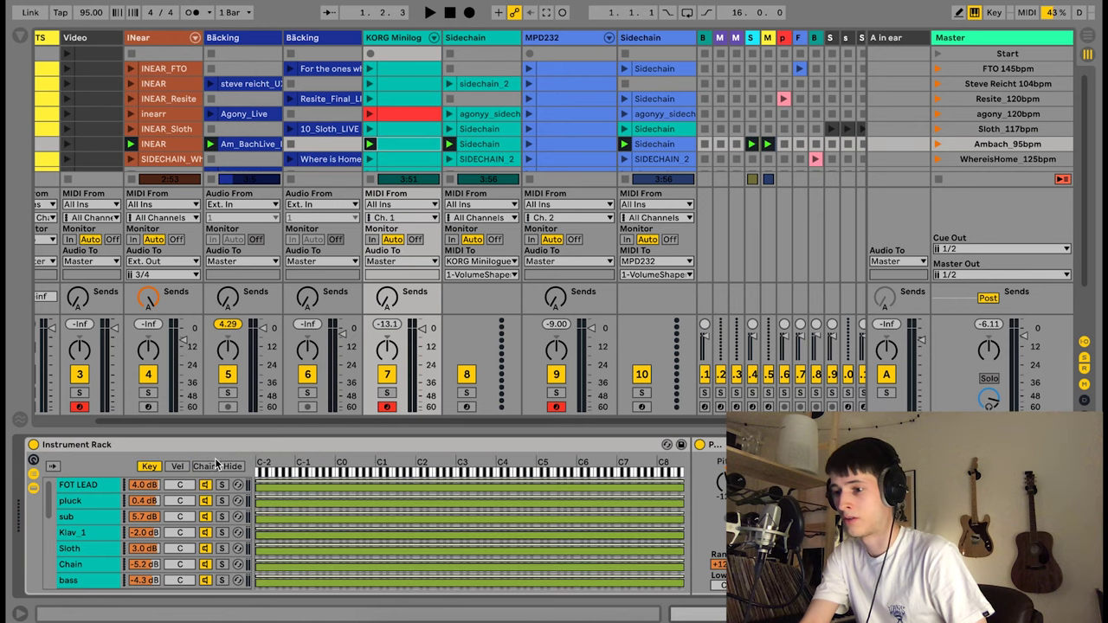
click(206, 466)
click(33, 490)
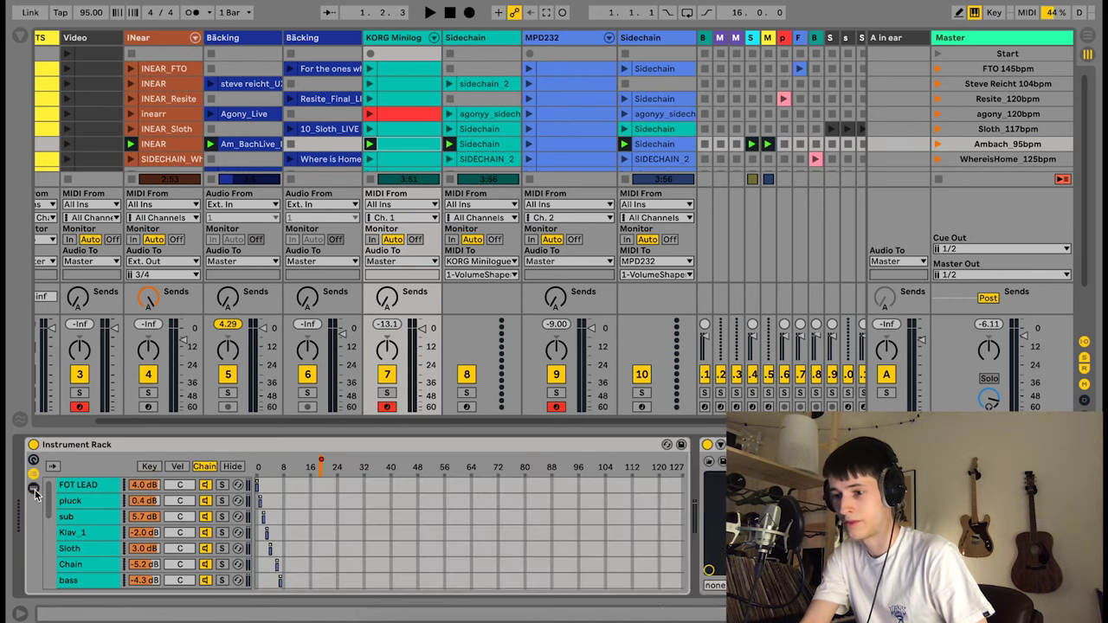
click(35, 490)
scroll(288, 511, down, 5)
scroll(286, 526, up, 6)
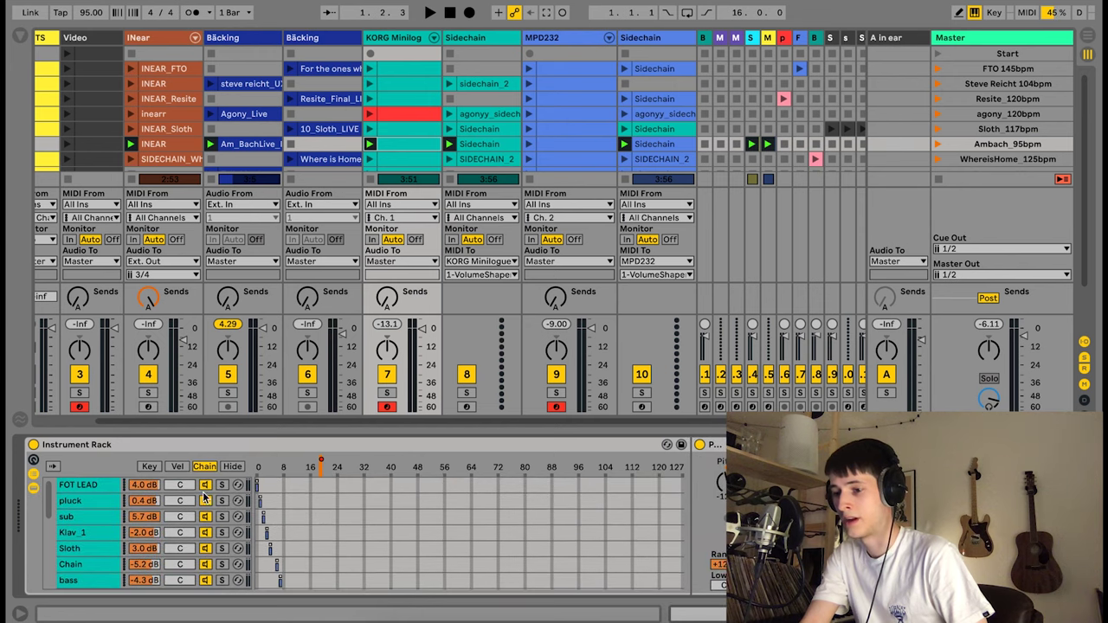
- Launch the FTO 145bpm scene and inspect the chain select zones of the FOT LEAD and pluck chains
click(90, 488)
click(995, 70)
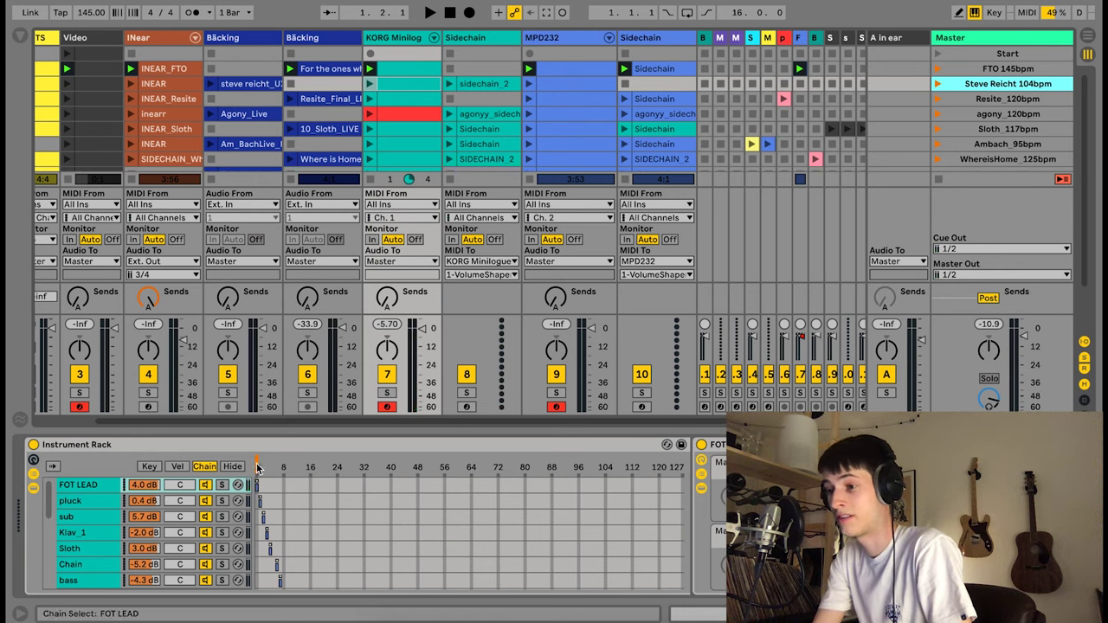
click(257, 489)
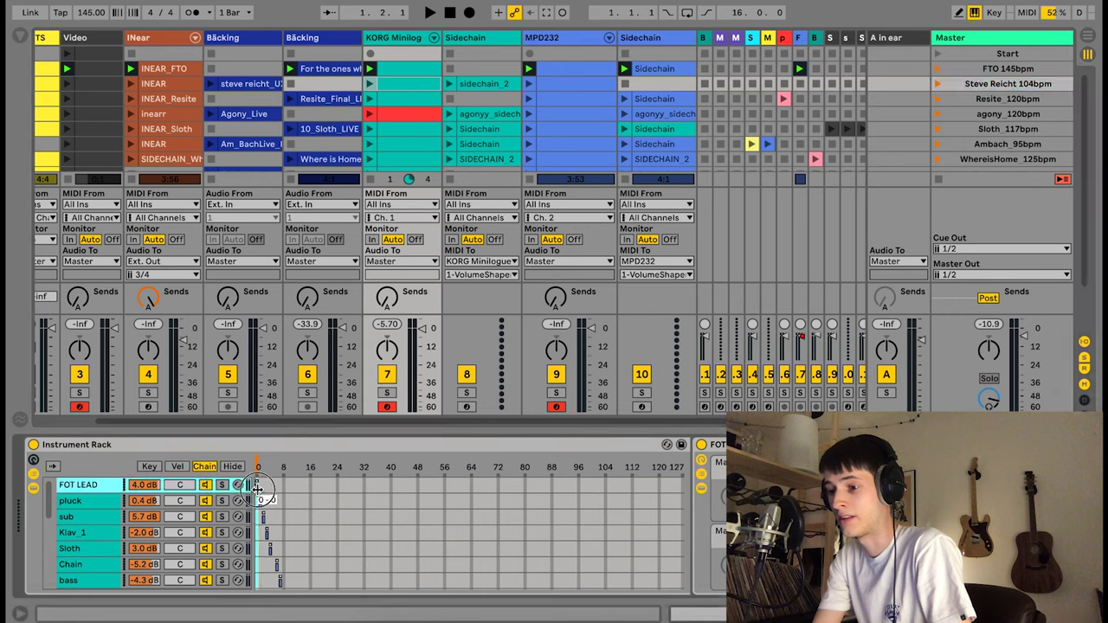
click(259, 500)
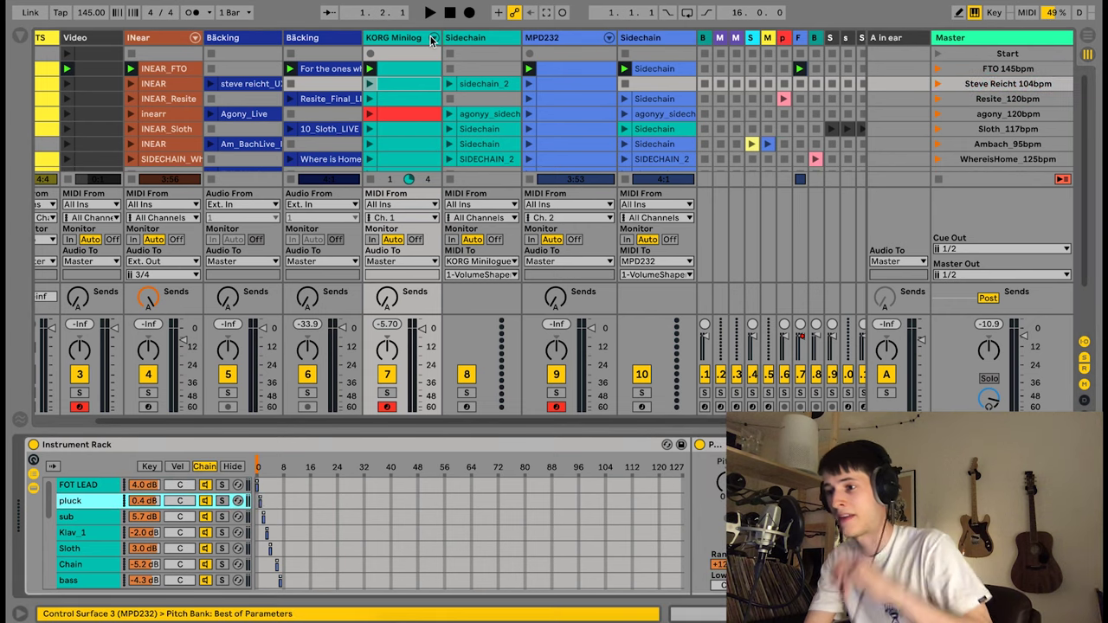
- Open the KORG Minilog clip in the FTO 145bpm scene and turn off its looping
click(406, 70)
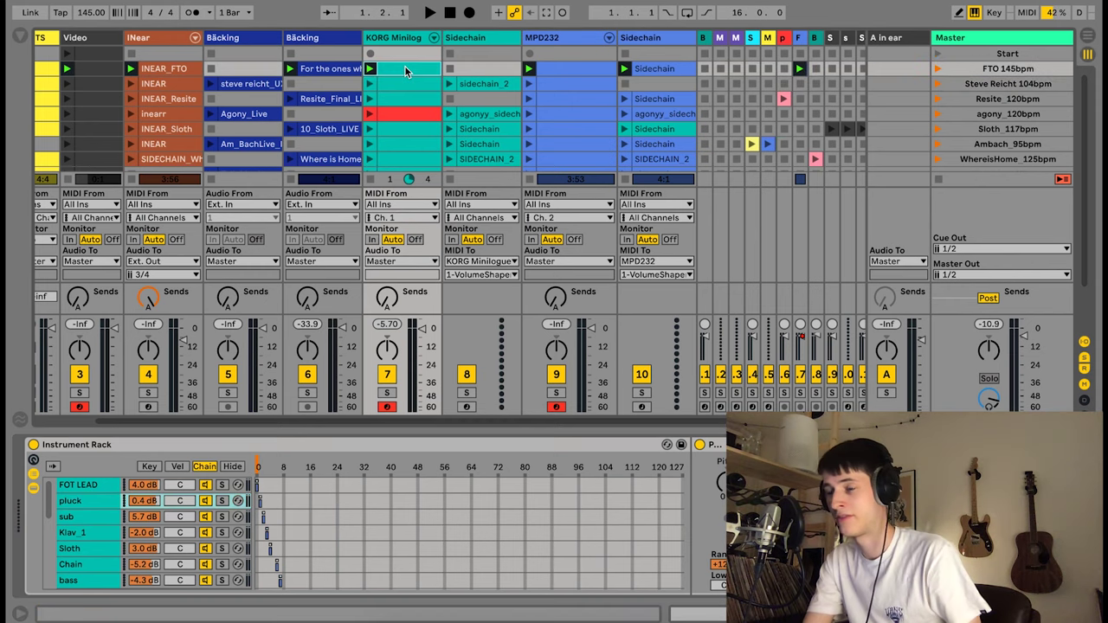
double_click(404, 70)
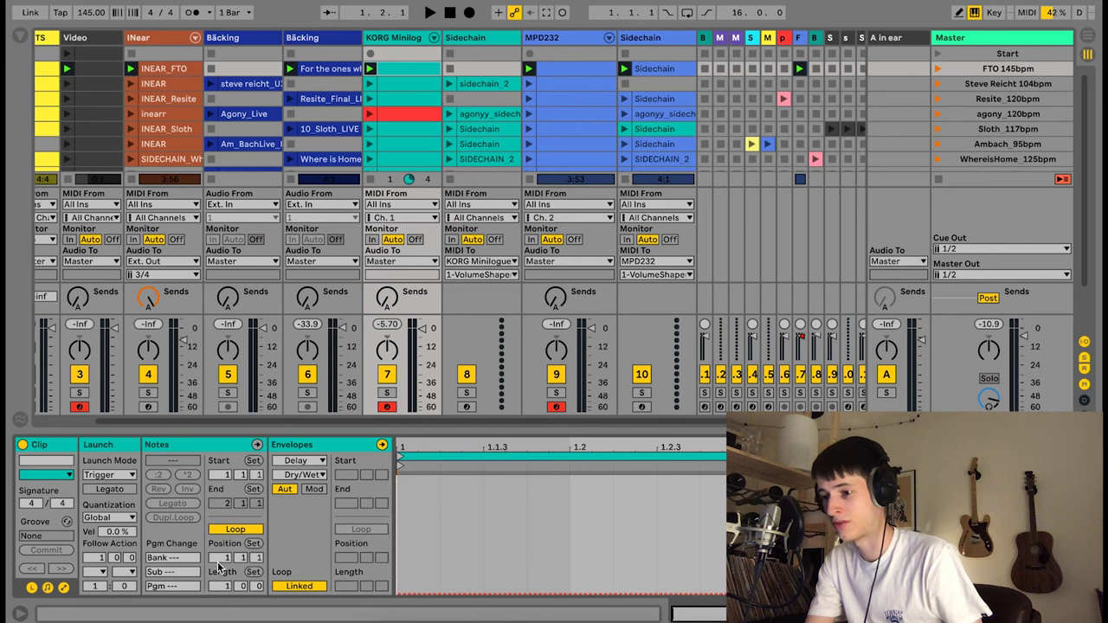
click(296, 460)
click(296, 461)
click(294, 461)
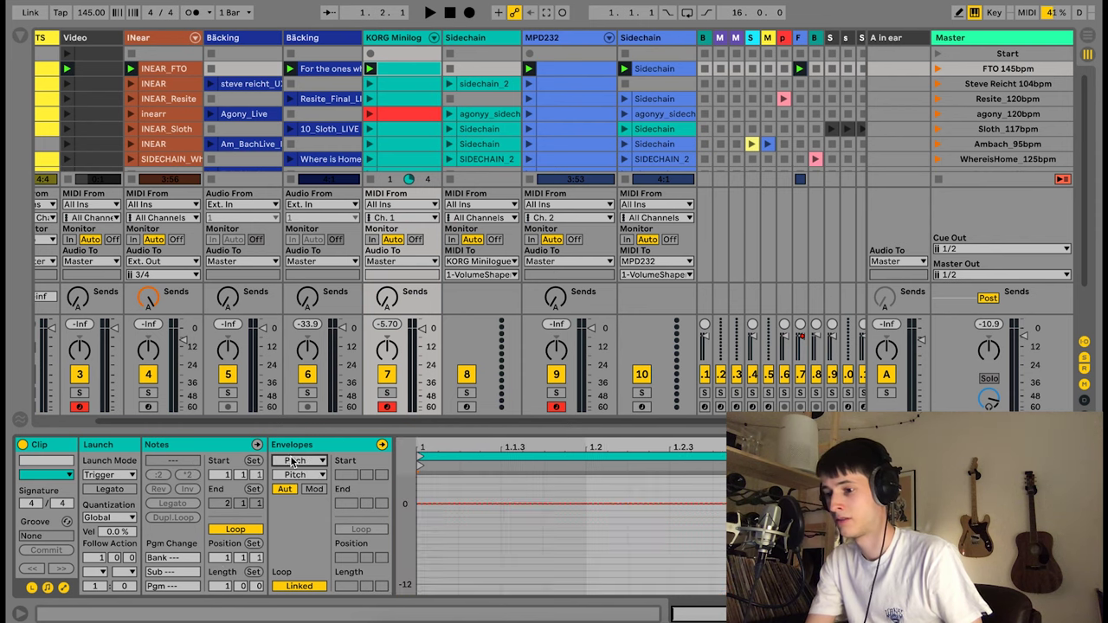
click(236, 529)
- Display the Instrument Rack's Chain Selector envelope in the FTO clip
click(296, 460)
click(308, 464)
click(298, 460)
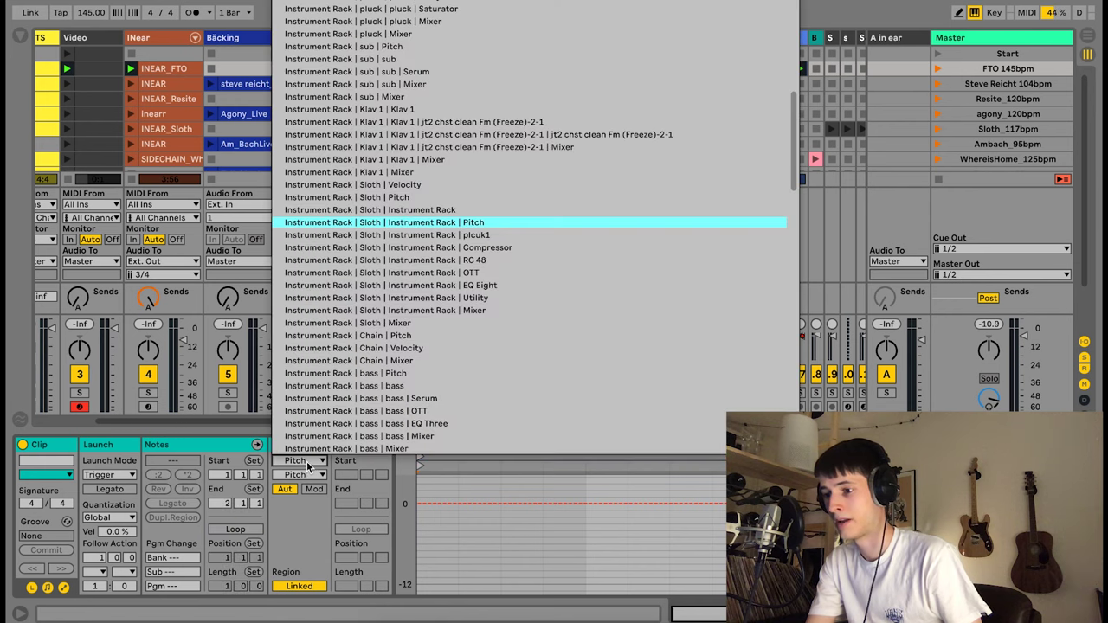
scroll(347, 433, down, 1)
scroll(427, 162, up, 10)
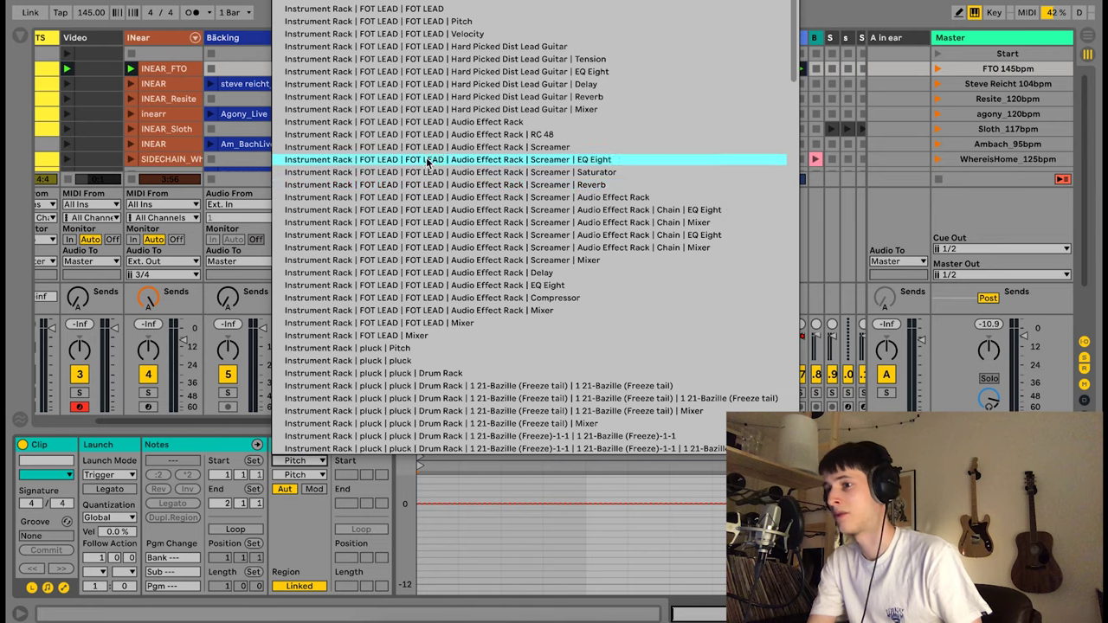
click(362, 5)
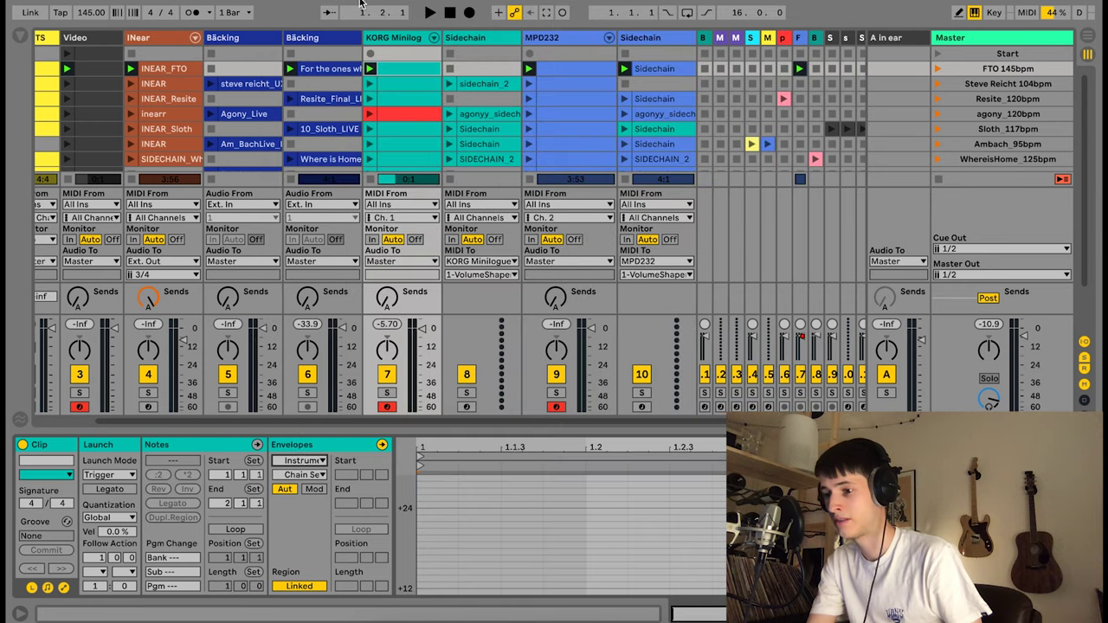
click(300, 476)
click(334, 601)
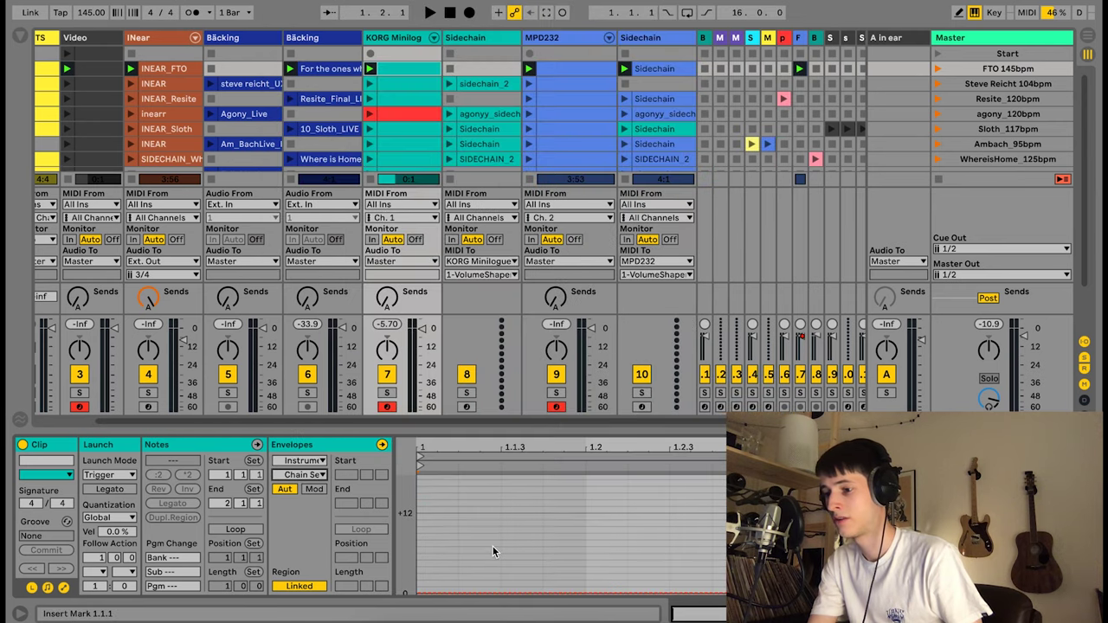
- Add a Chain Selector envelope point at 0 in the clip and launch the FTO 145bpm scene to test it
click(445, 594)
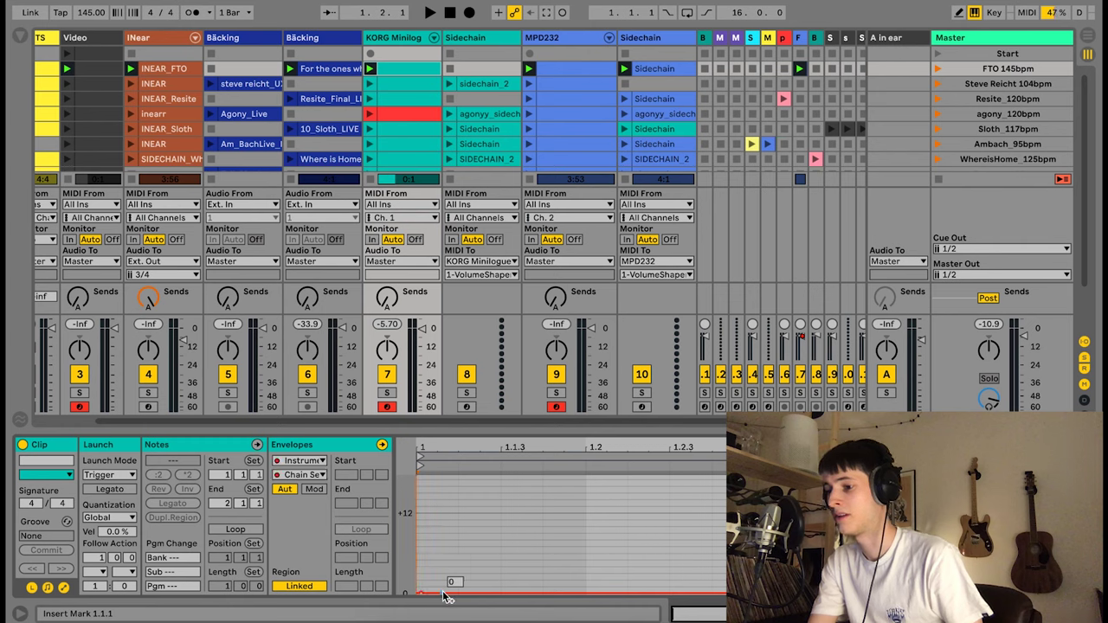
click(985, 69)
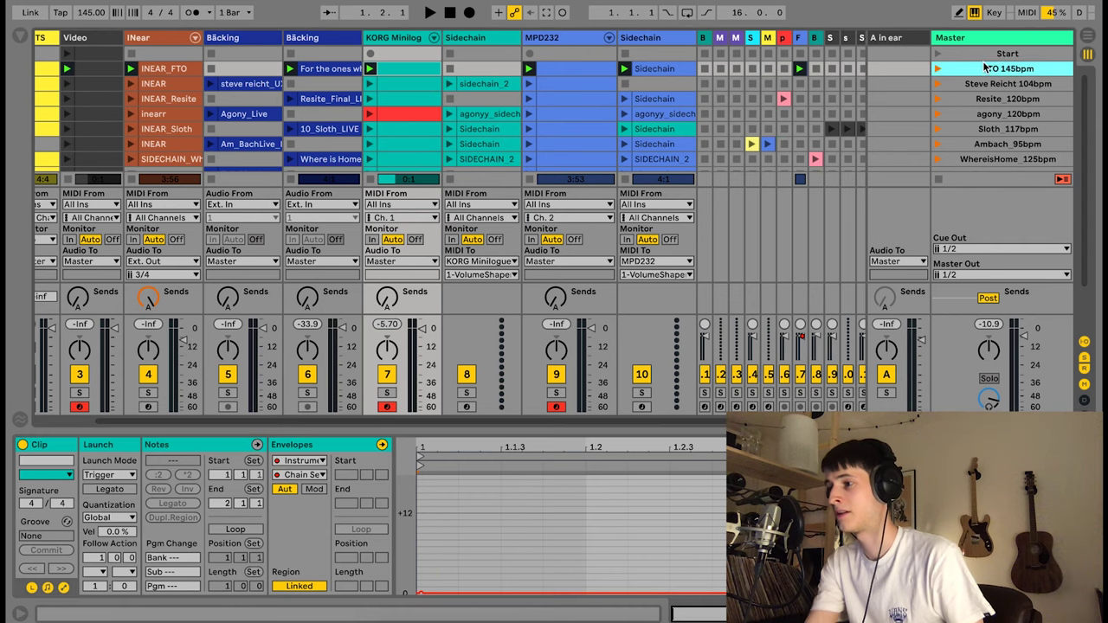
key(Down)
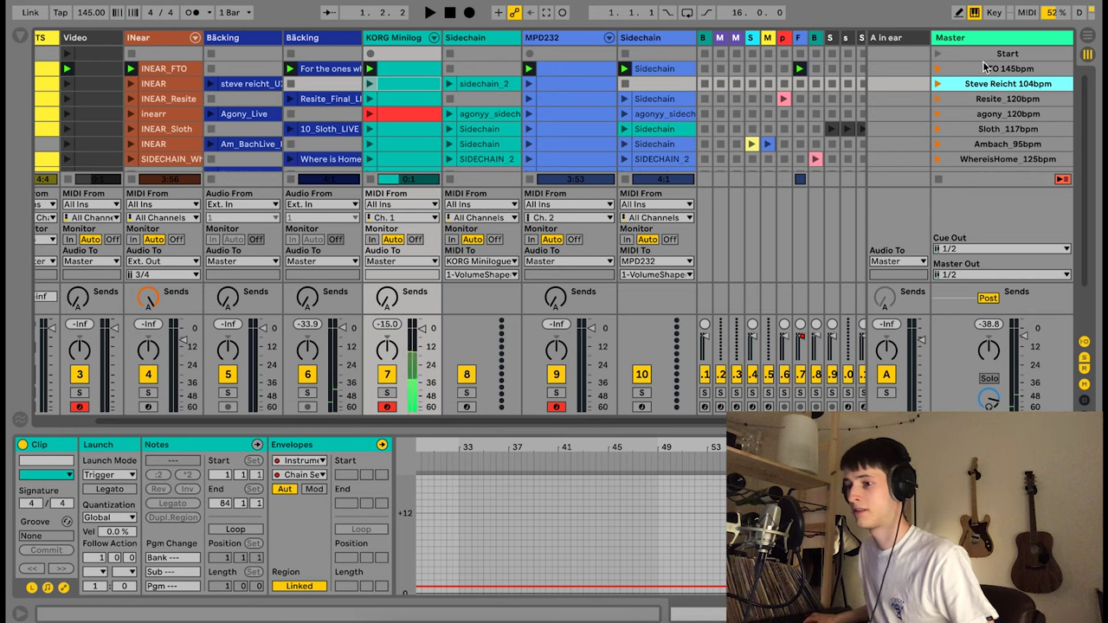
- Return to the KORG Minilog Instrument Rack and move the FOT LEAD chain's select zone to about 17
click(398, 55)
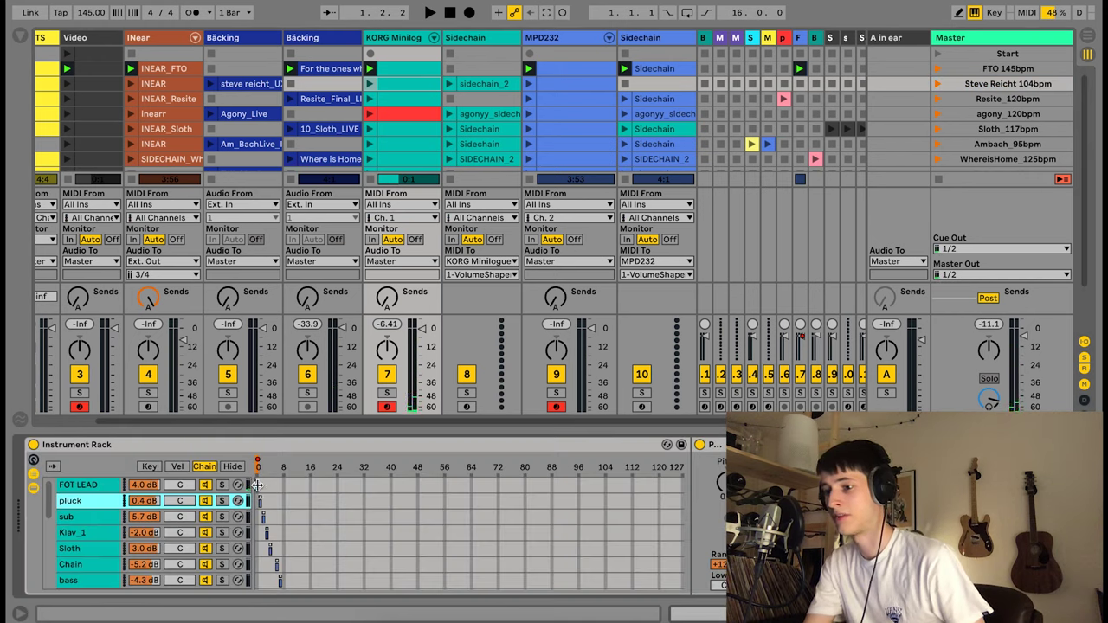
drag(257, 485, 312, 491)
- Raise the FTO clip's Chain Selector envelope to about 17 and launch the FTO 145bpm scene to hear the change
click(424, 71)
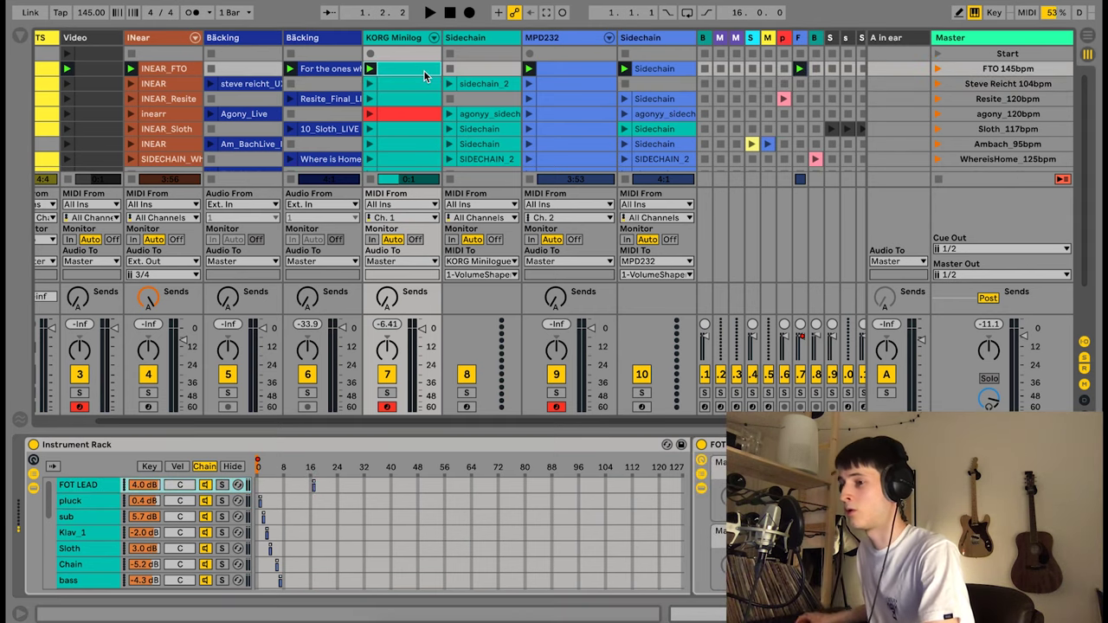
double_click(423, 76)
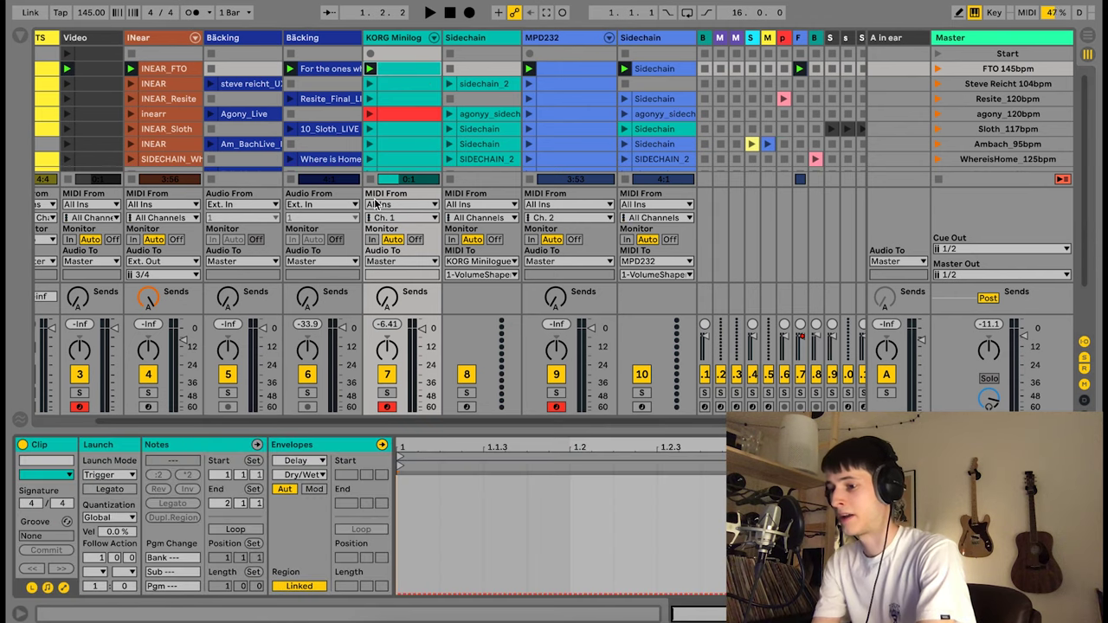
click(311, 461)
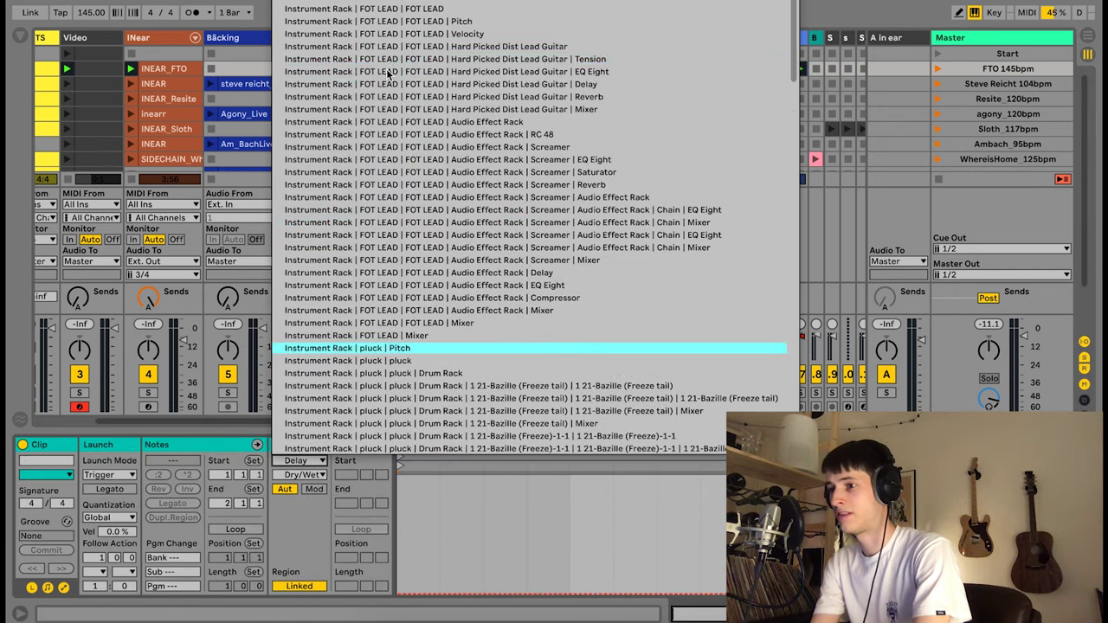
click(363, 22)
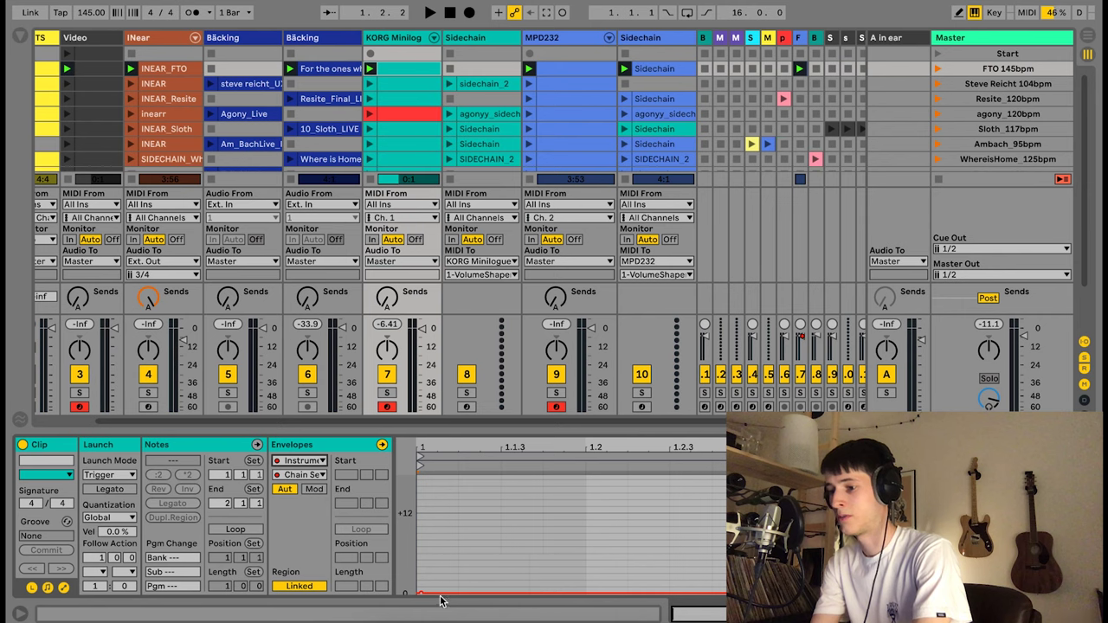
drag(445, 591, 445, 479)
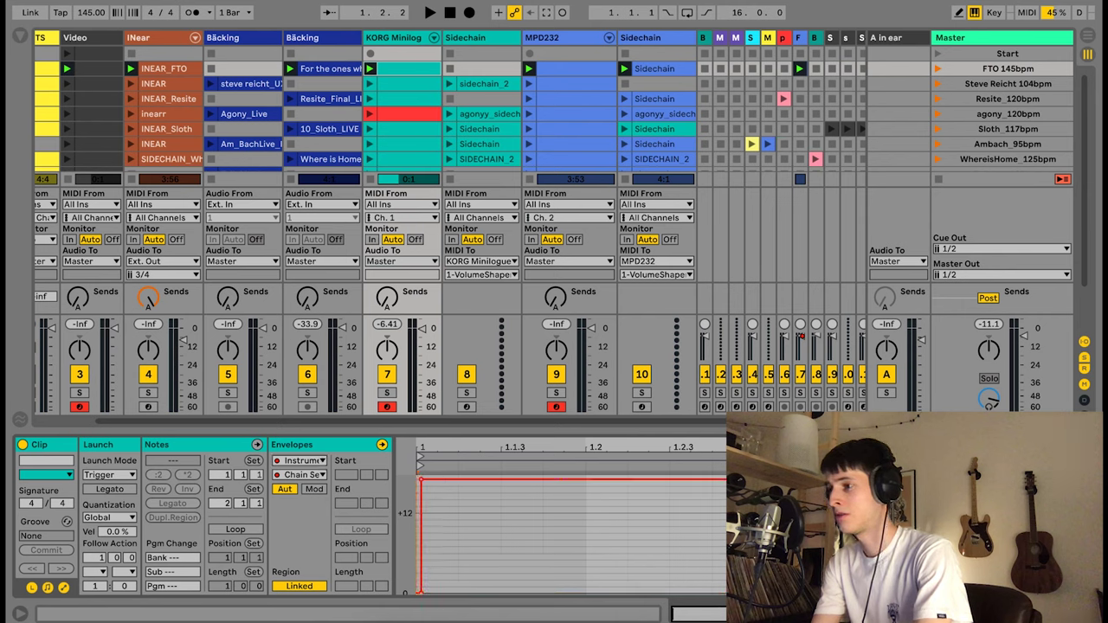
click(1042, 71)
key(Return)
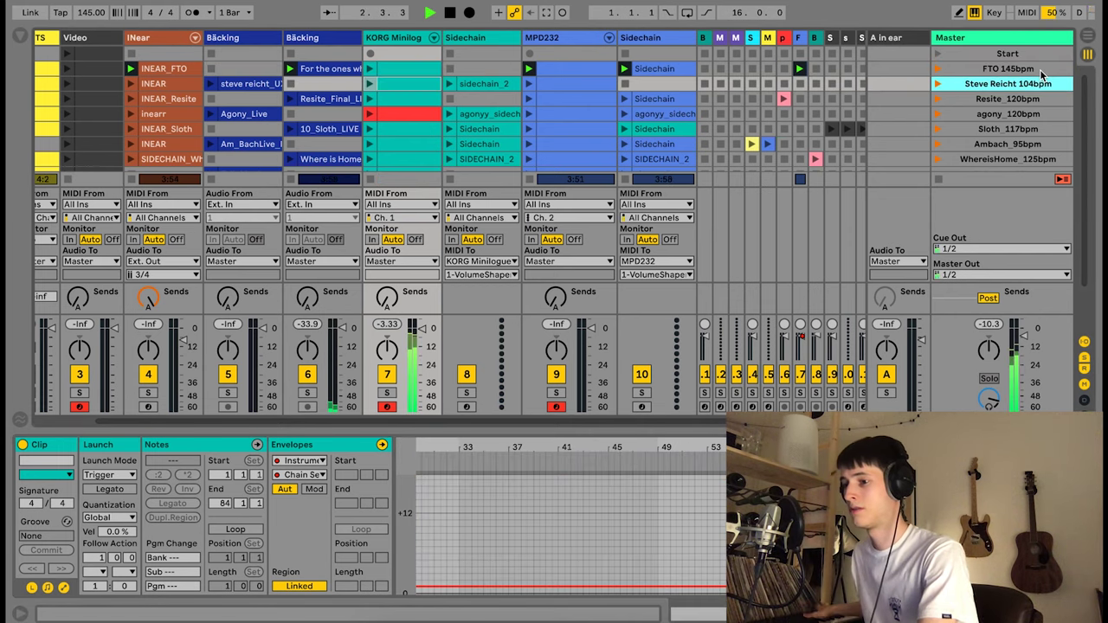
- Review the FTO clip's envelope, and examine the Instrument Rack's chains and their select zones from FOT LEAD to tell me piano
click(401, 71)
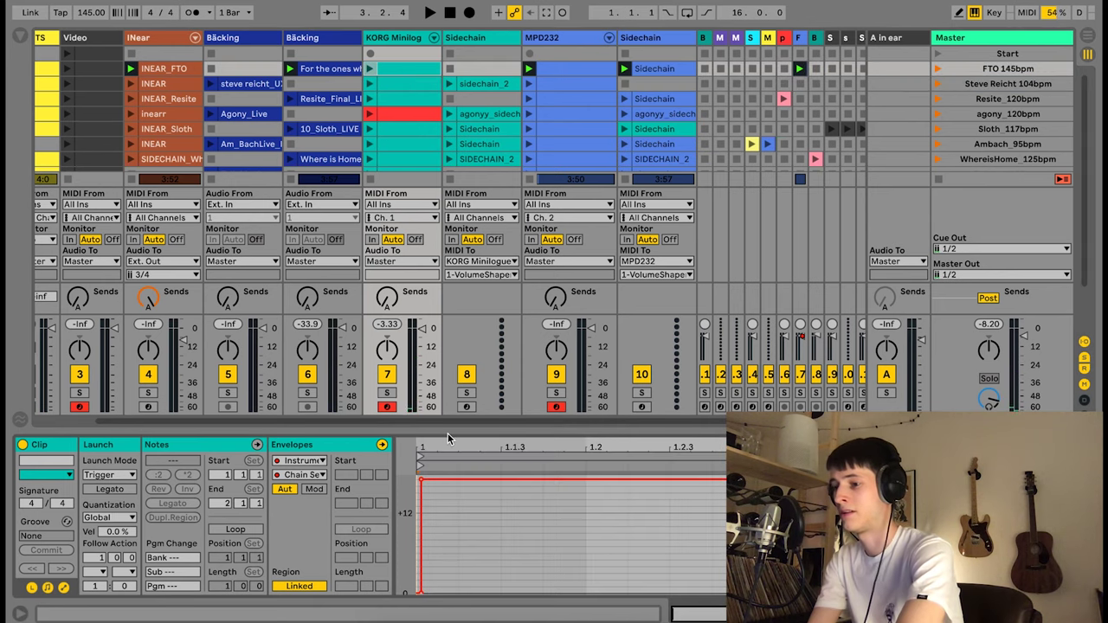
double_click(404, 40)
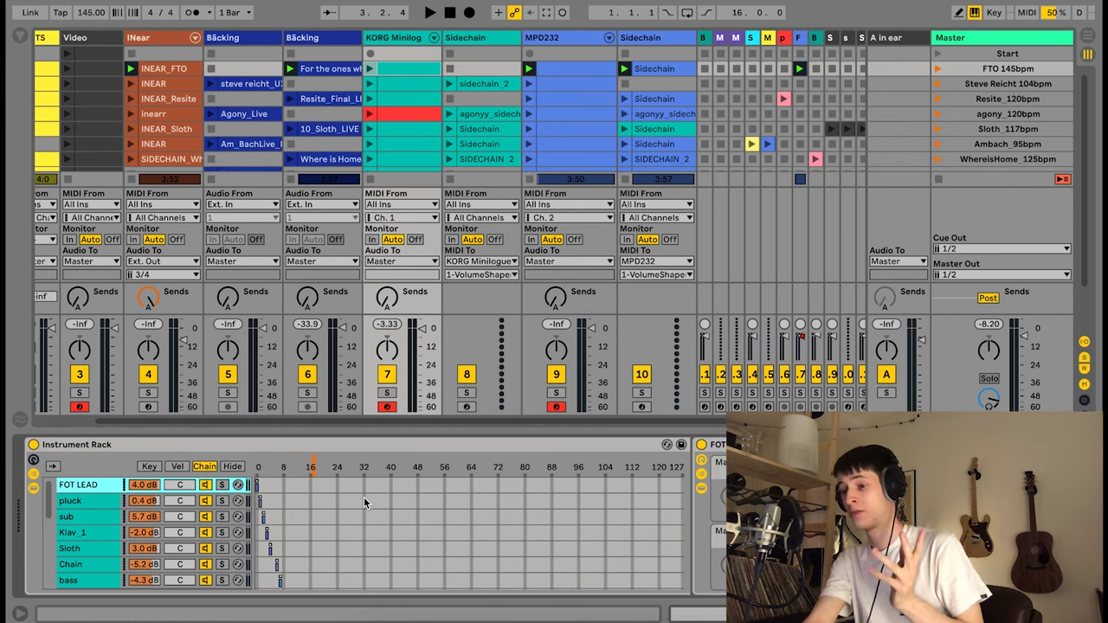
scroll(325, 535, down, 10)
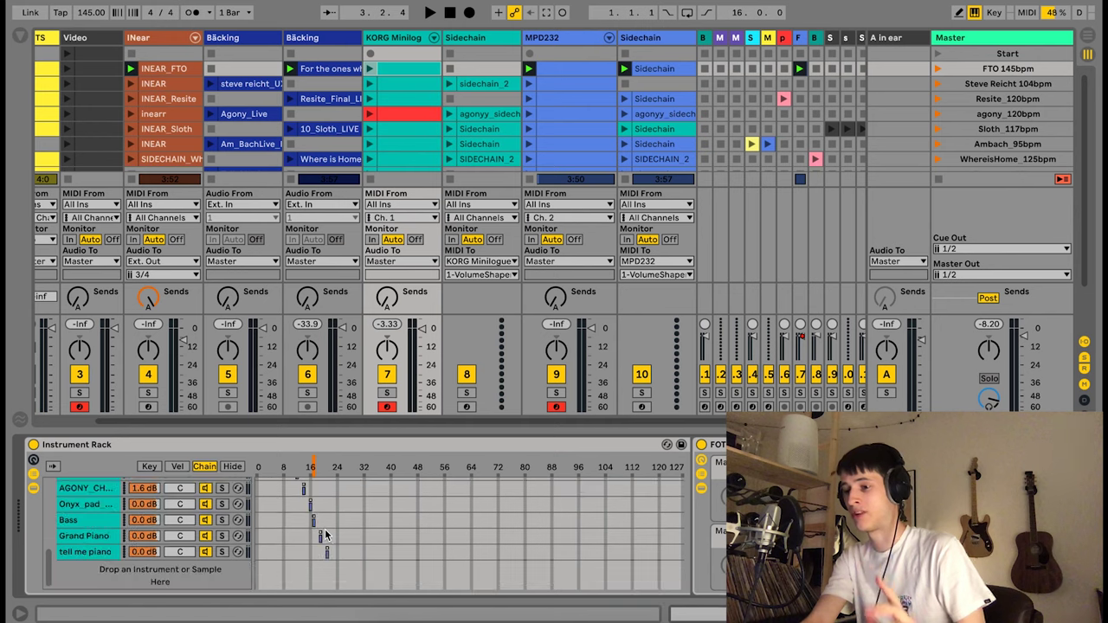
scroll(327, 553, up, 10)
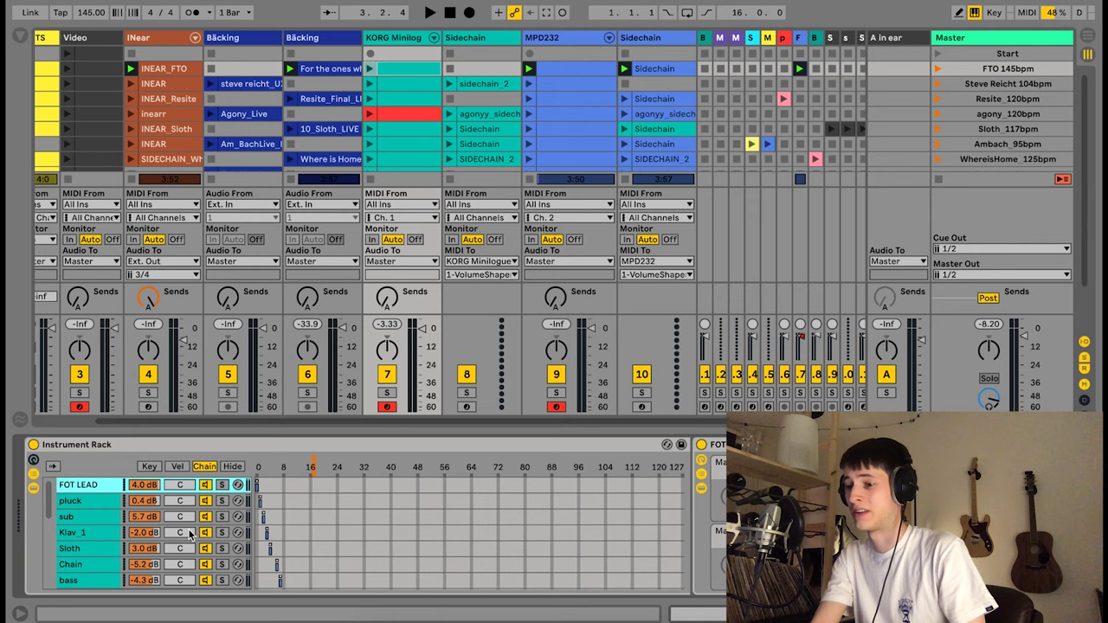
scroll(275, 520, down, 6)
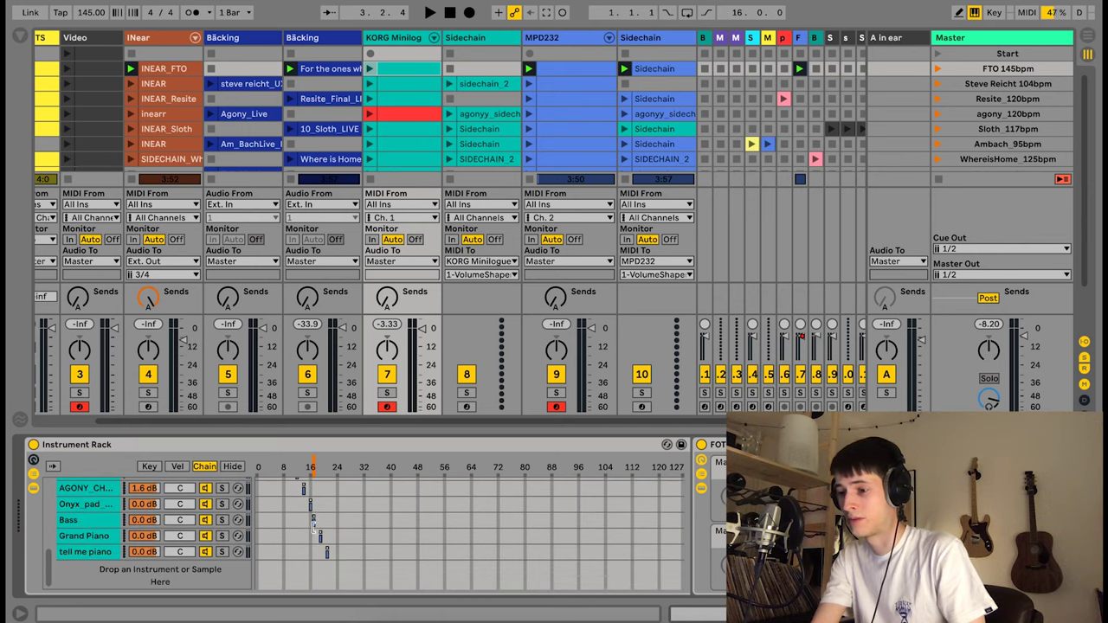
- Try the Bass chain's select zone at 20, move it back to about 17, and select the AGONY_CH… chain
click(312, 524)
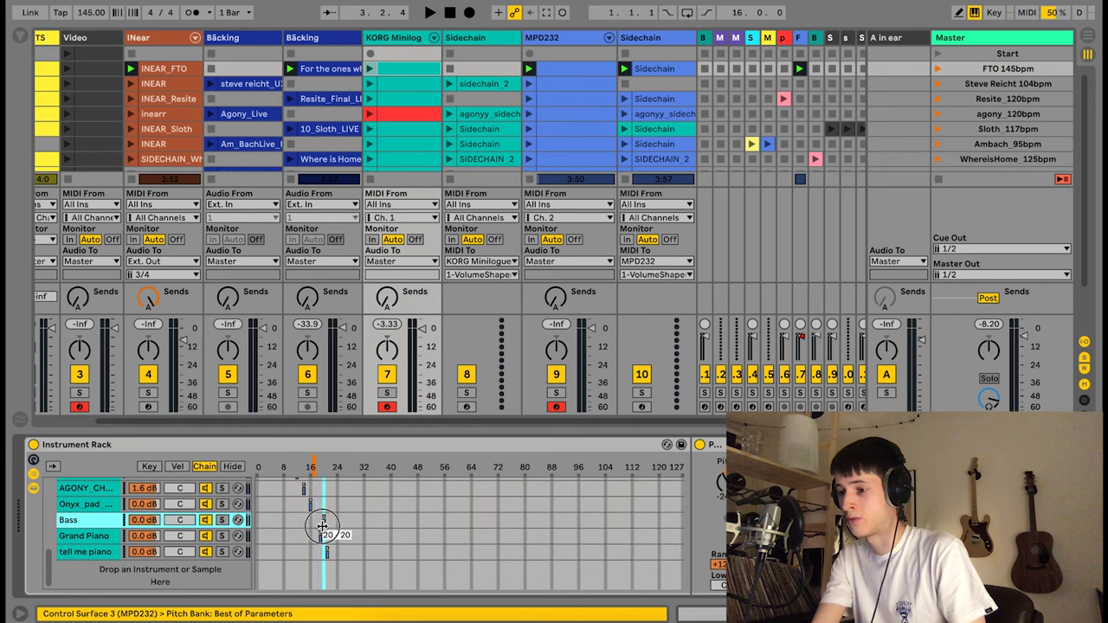
drag(308, 526, 314, 528)
scroll(363, 519, up, 2)
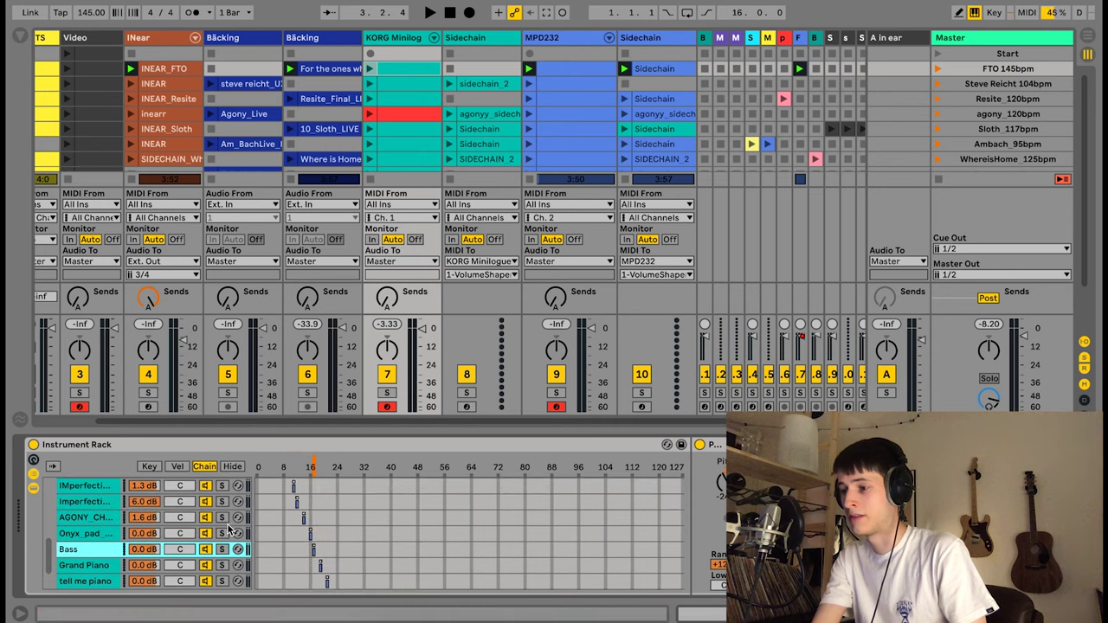
click(76, 520)
scroll(111, 537, down, 2)
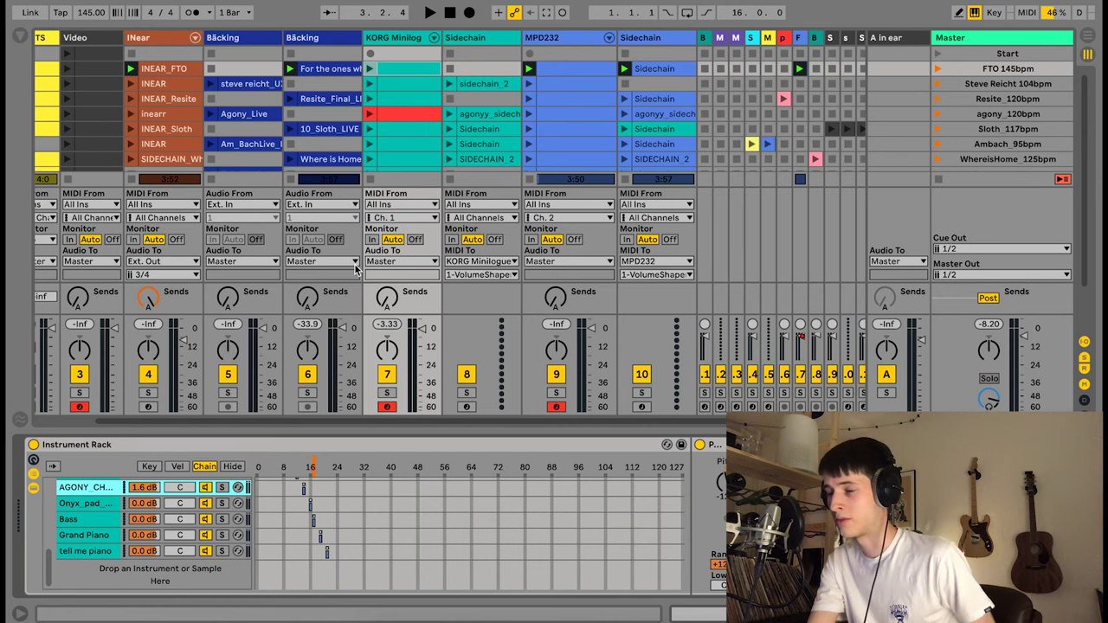
- Launch the Tell_Me_107bpm scene to switch the racks to that song's chains
scroll(978, 129, down, 3)
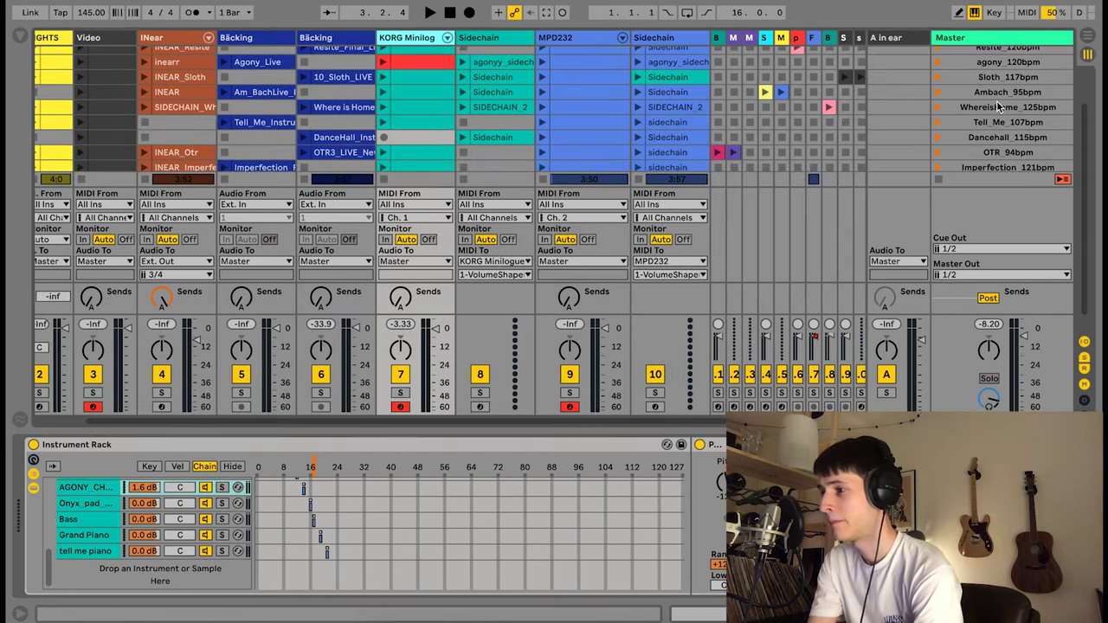
click(1004, 122)
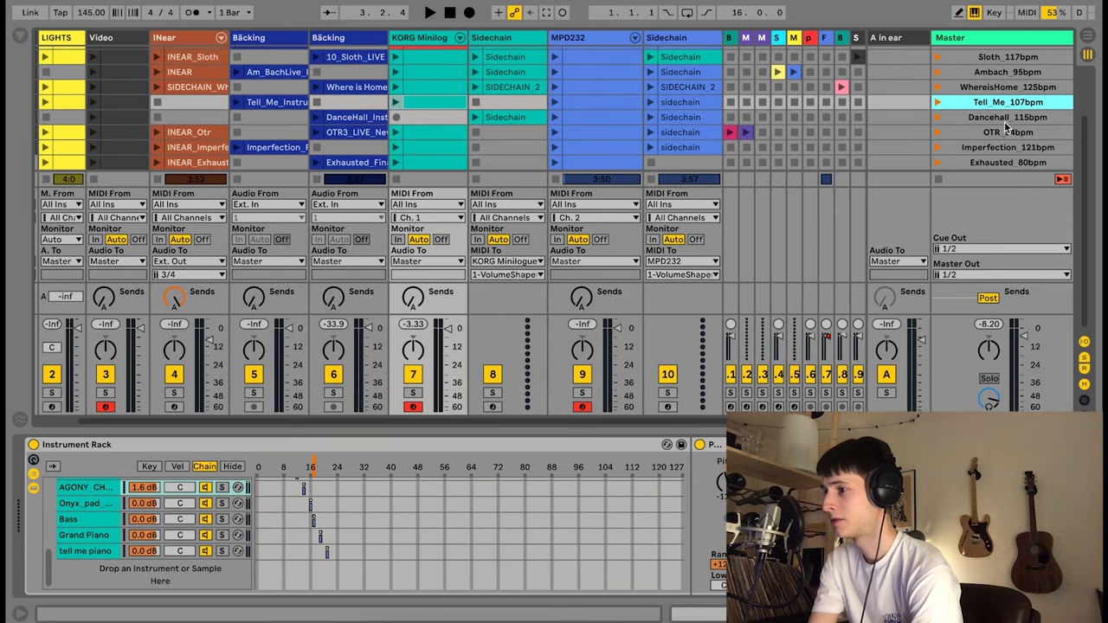
key(Return)
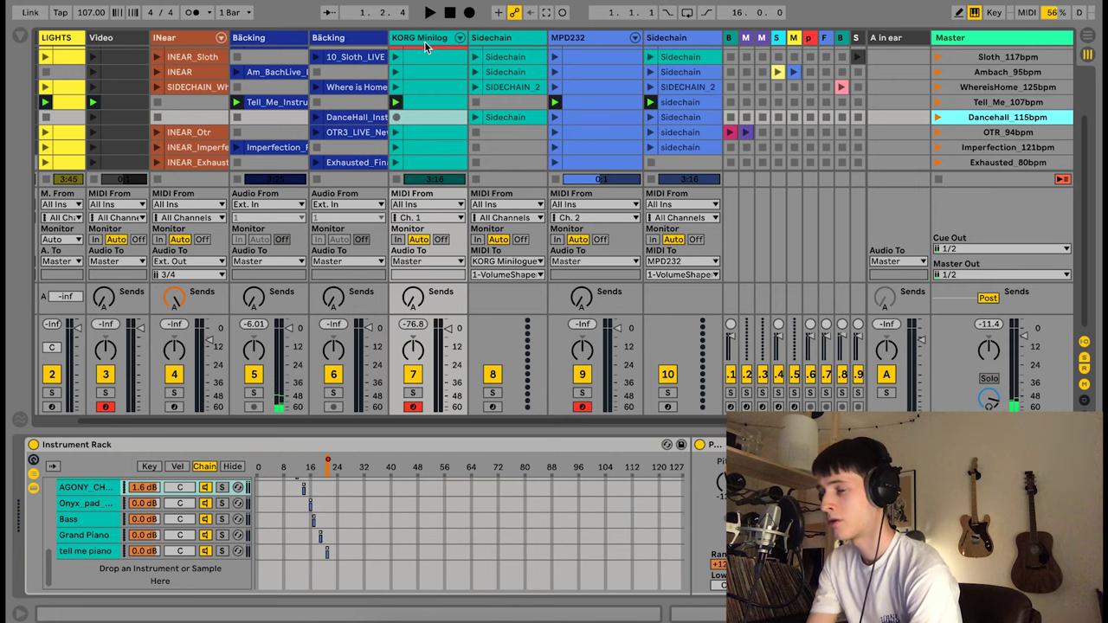
- Open the MPD232 track's MPD rack and select its Tell_Me_PL… chain for inspection
click(568, 46)
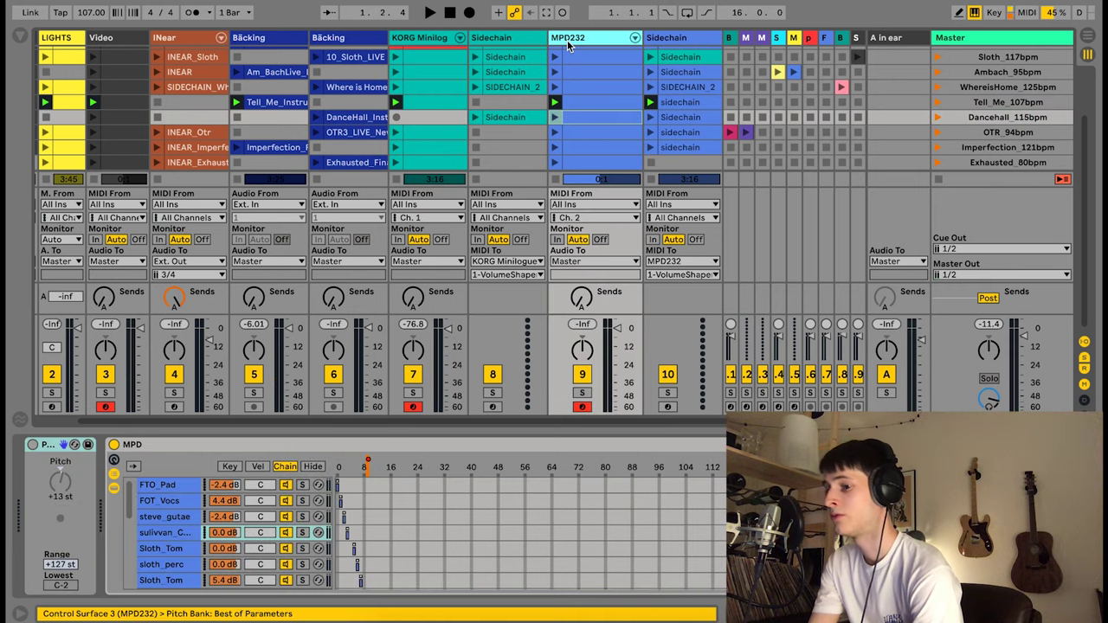
scroll(387, 497, down, 10)
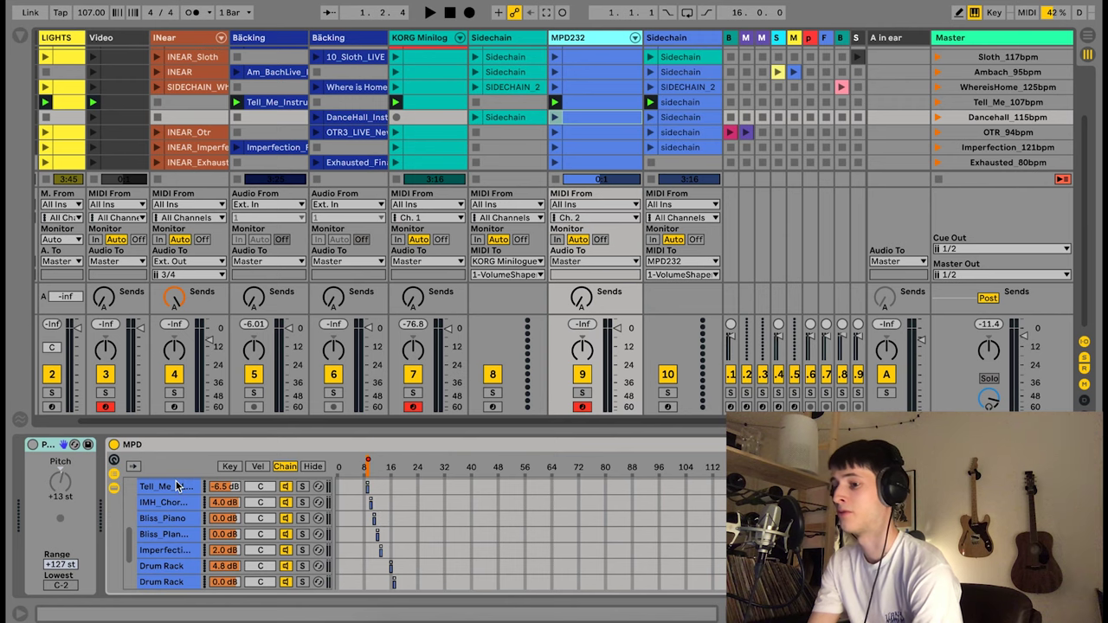
click(178, 487)
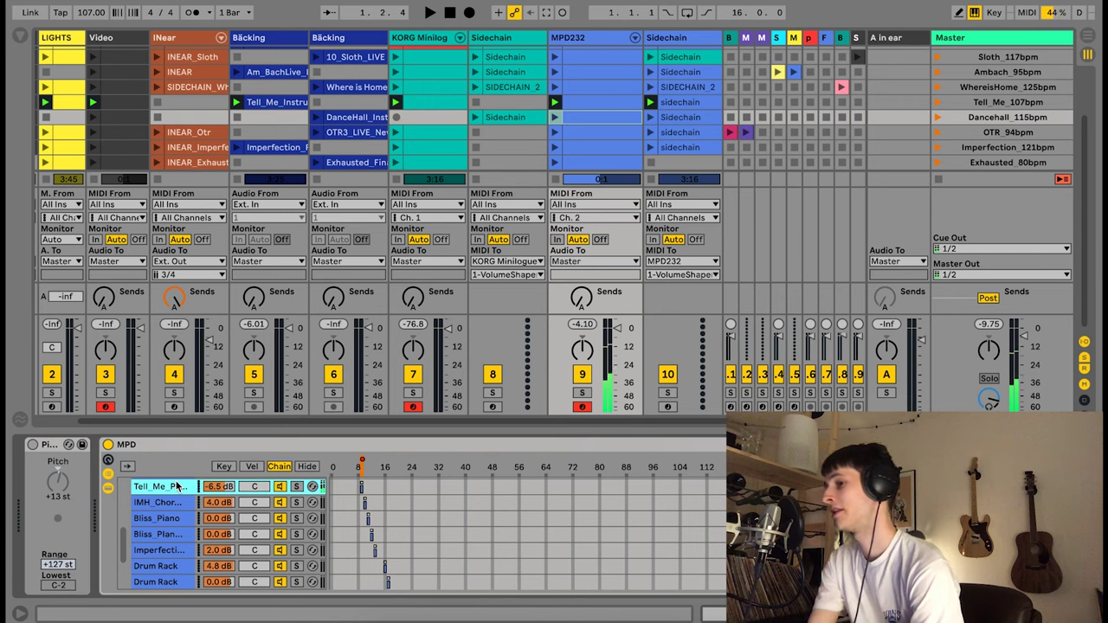
- Relaunch the Tell_Me_107bpm scene to play the song from its beginning
click(1008, 117)
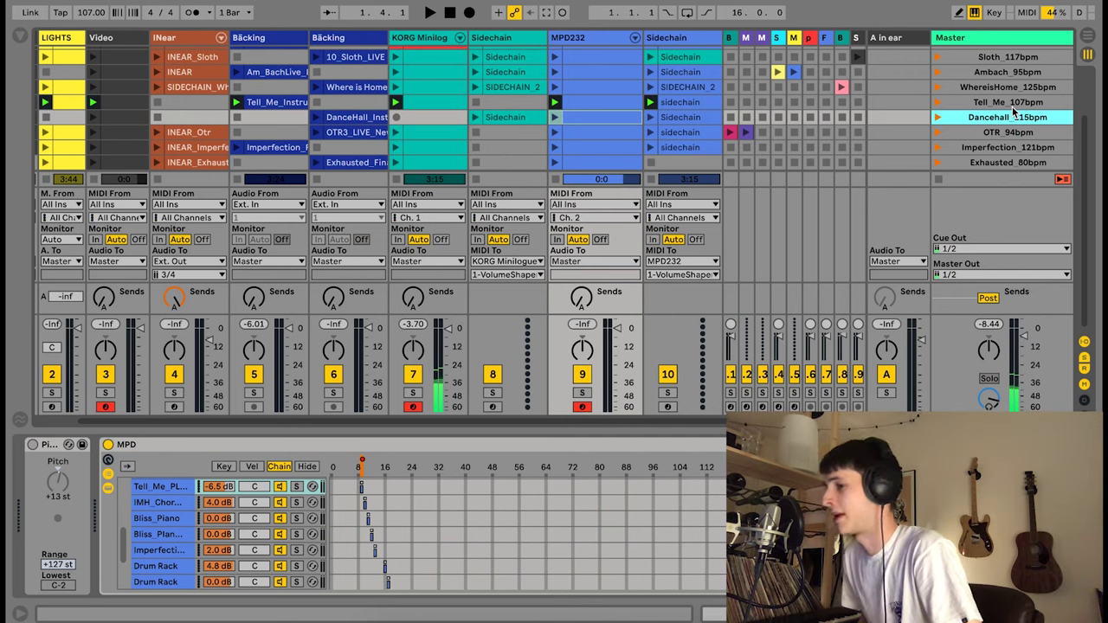
click(1013, 107)
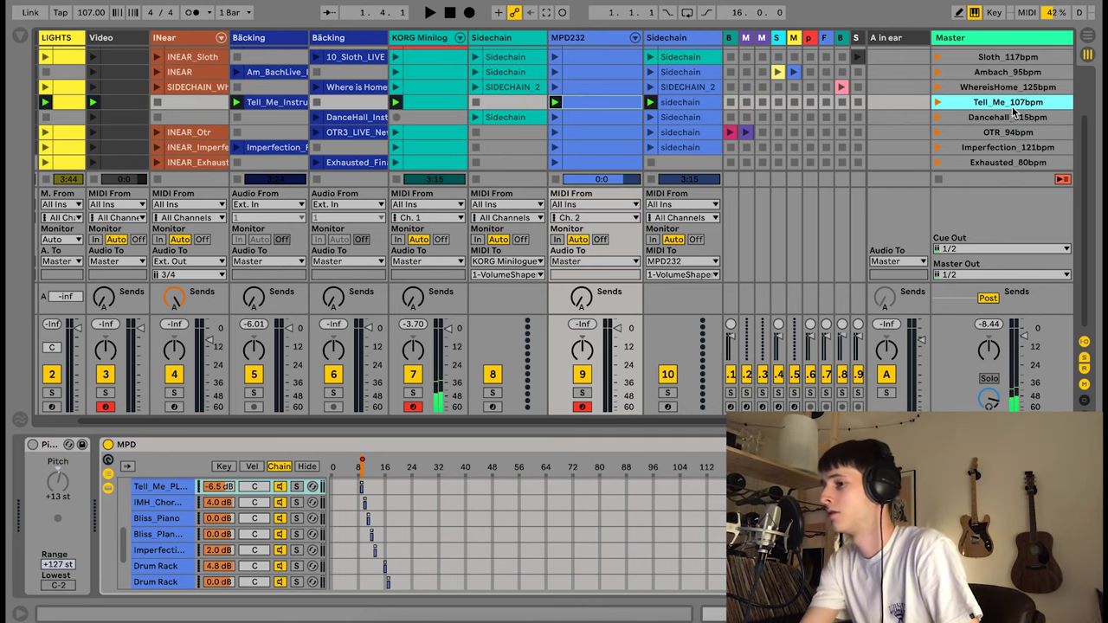
key(Return)
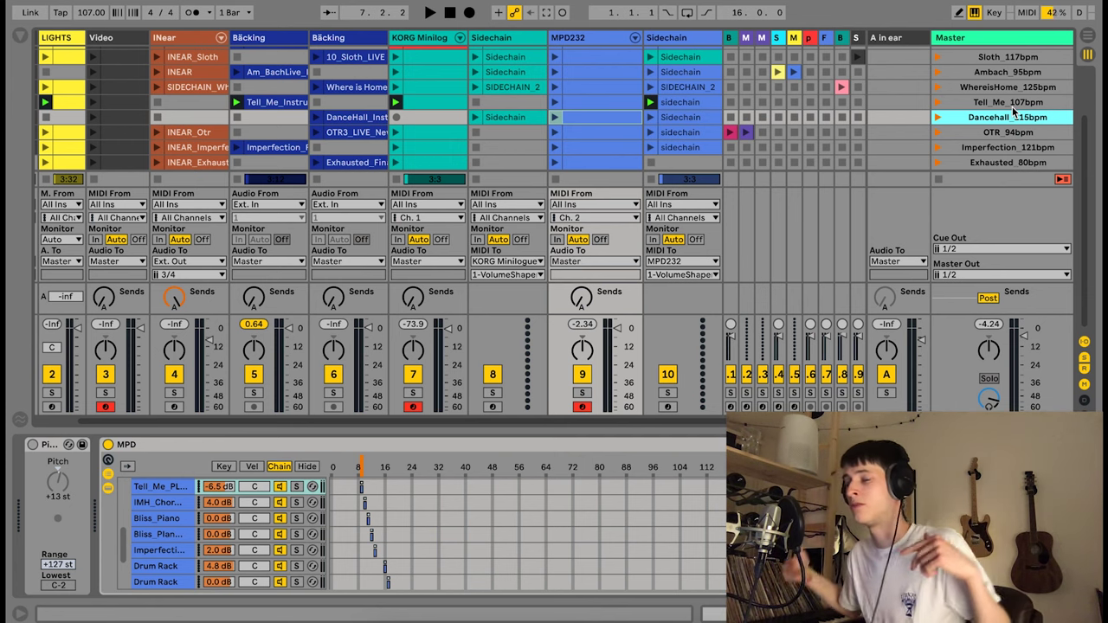
- Open the Resite_Final_L… backing clip, and launch the agony_120bpm scene
key(Down)
scroll(640, 107, up, 5)
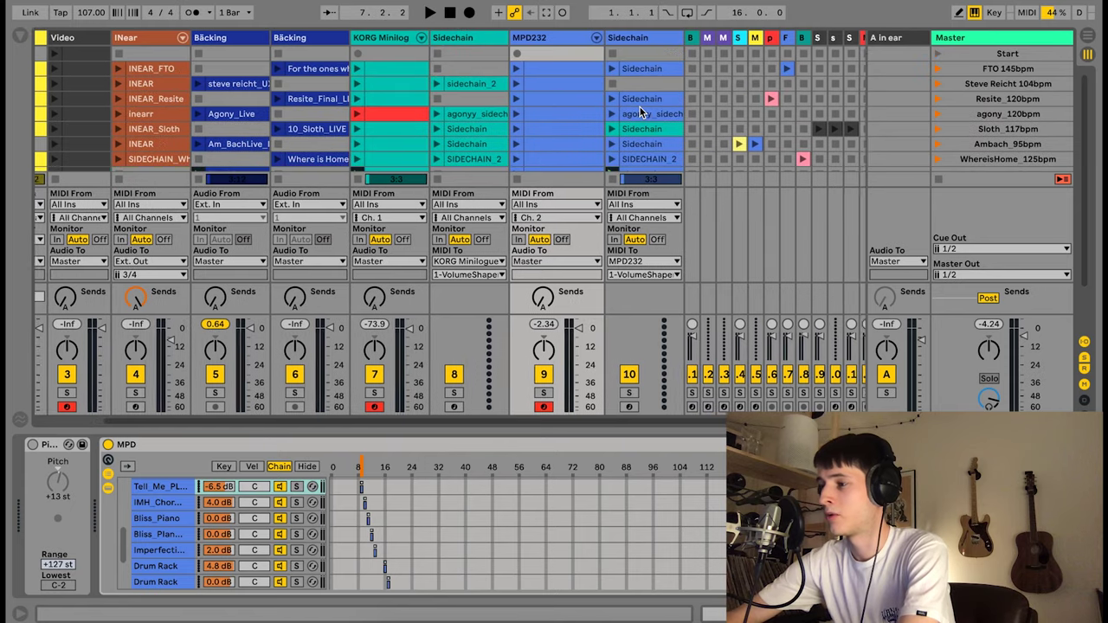
scroll(640, 108, left, 1)
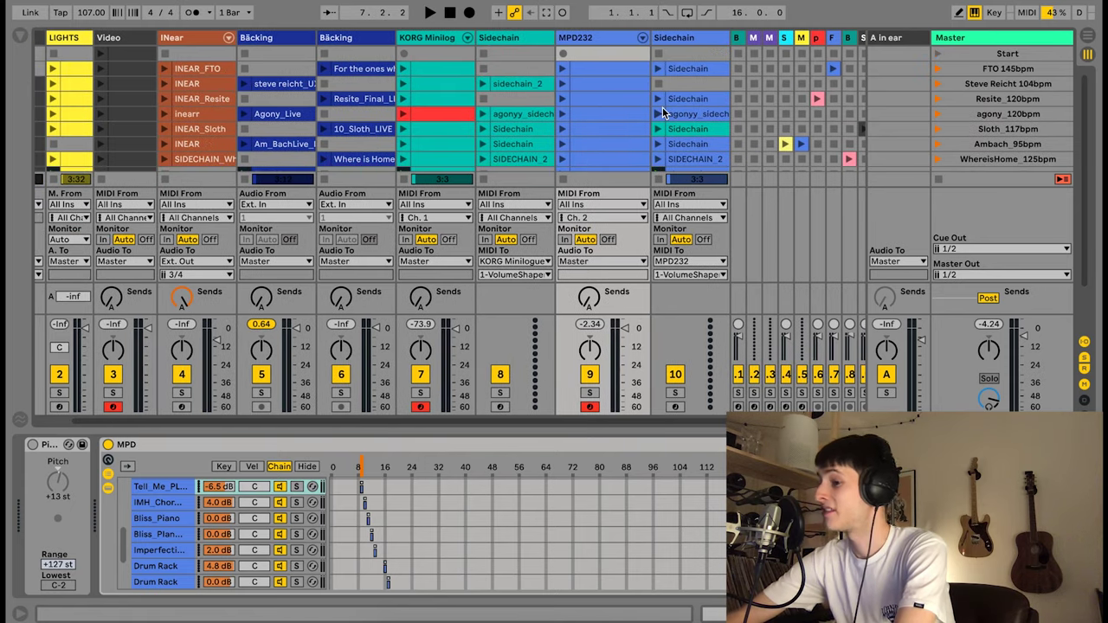
scroll(611, 106, left, 2)
click(381, 98)
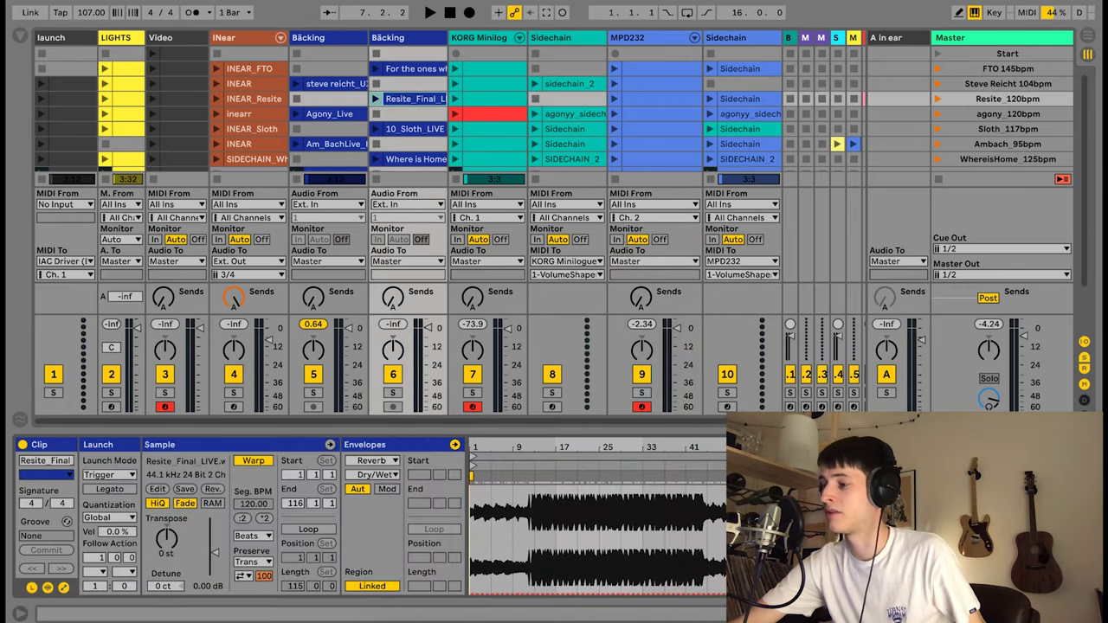
click(998, 115)
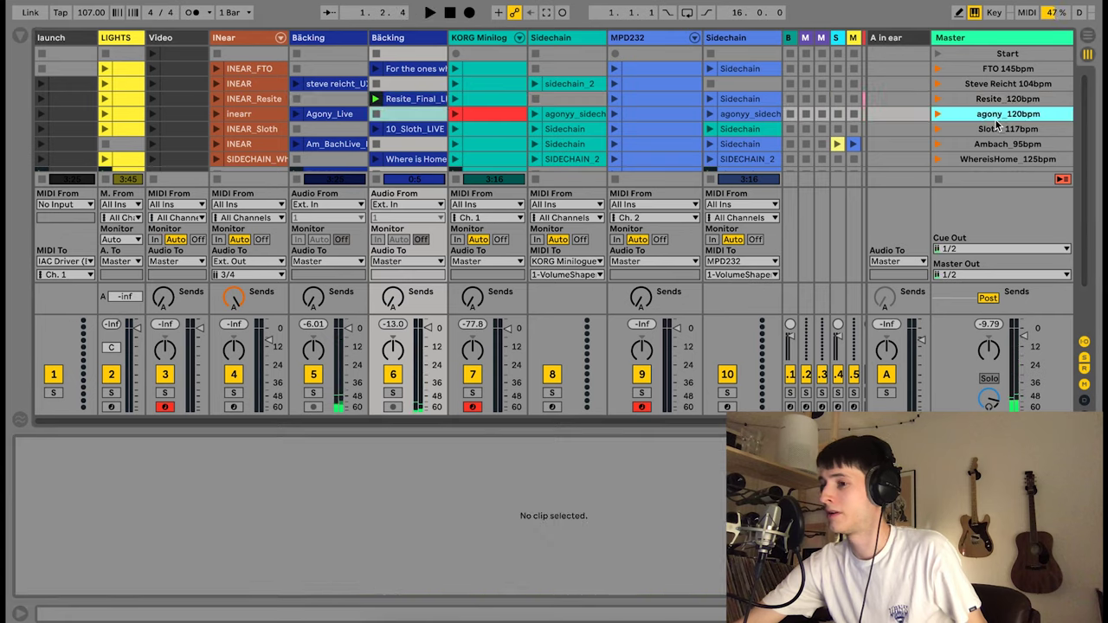
key(Return)
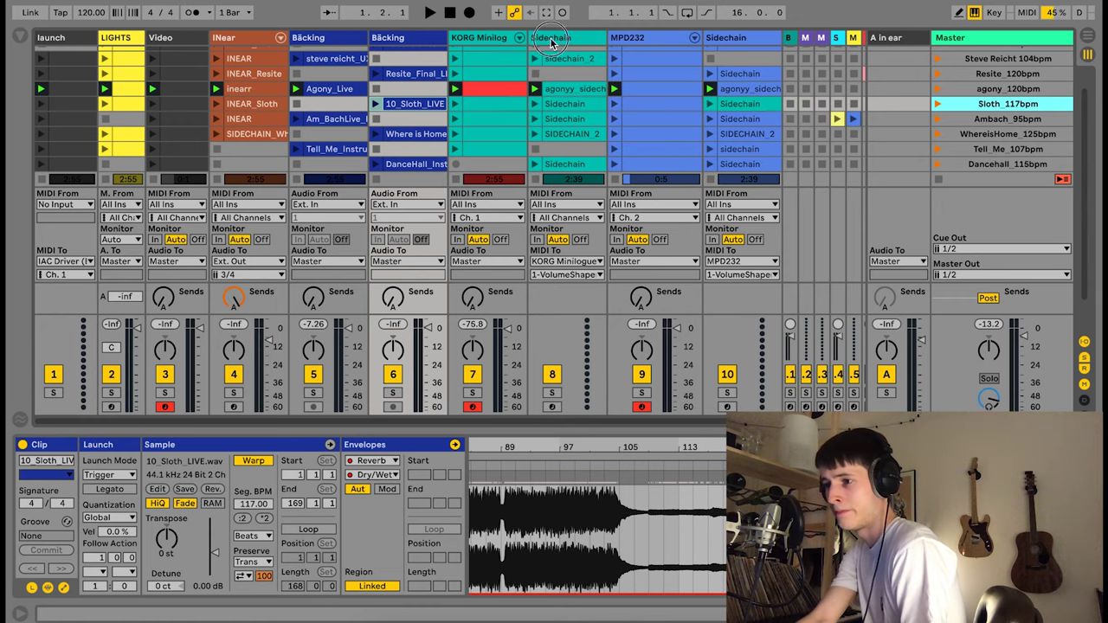
- Inspect the KORG Minilog track, its Sidechain track and the MPD232 track to compare their roles
click(551, 38)
click(484, 43)
click(555, 42)
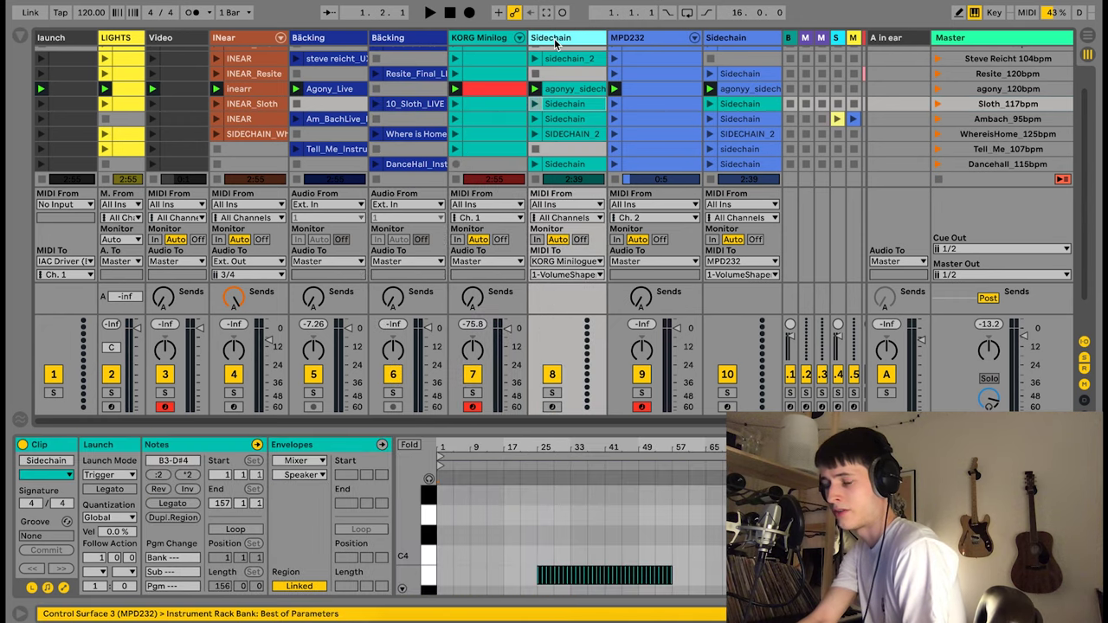
click(497, 42)
click(648, 43)
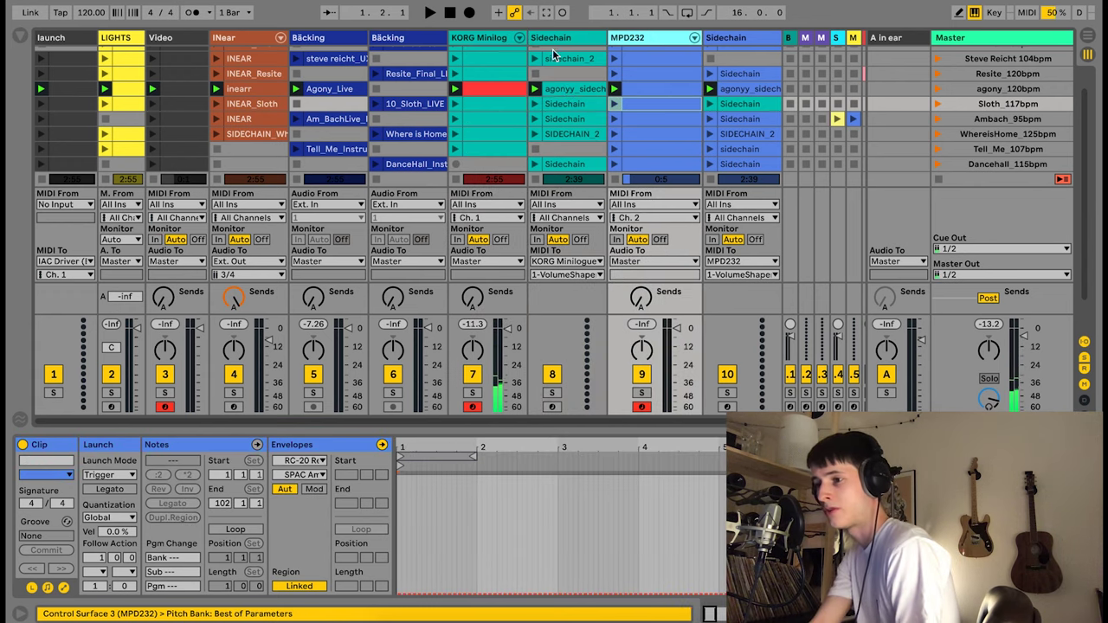
- Examine the KORG Minilog track's device chain, show and hide its VolumeShaper 4 window, and return to the Instrument Rack's chain list
double_click(494, 38)
scroll(601, 508, right, 10)
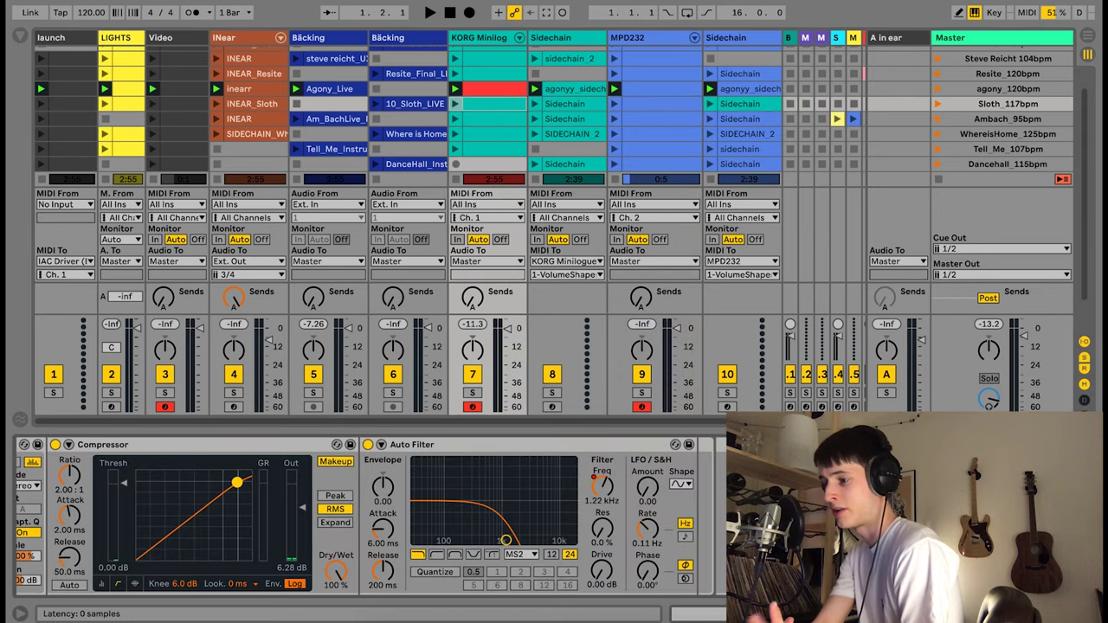
key(super+alt+p)
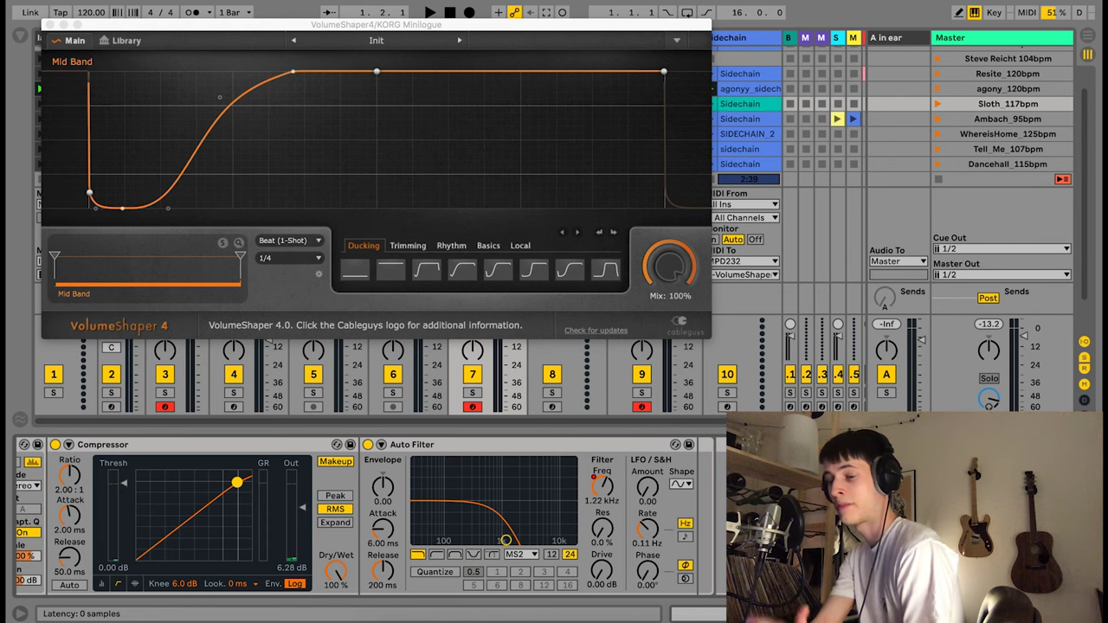
key(super+alt+p)
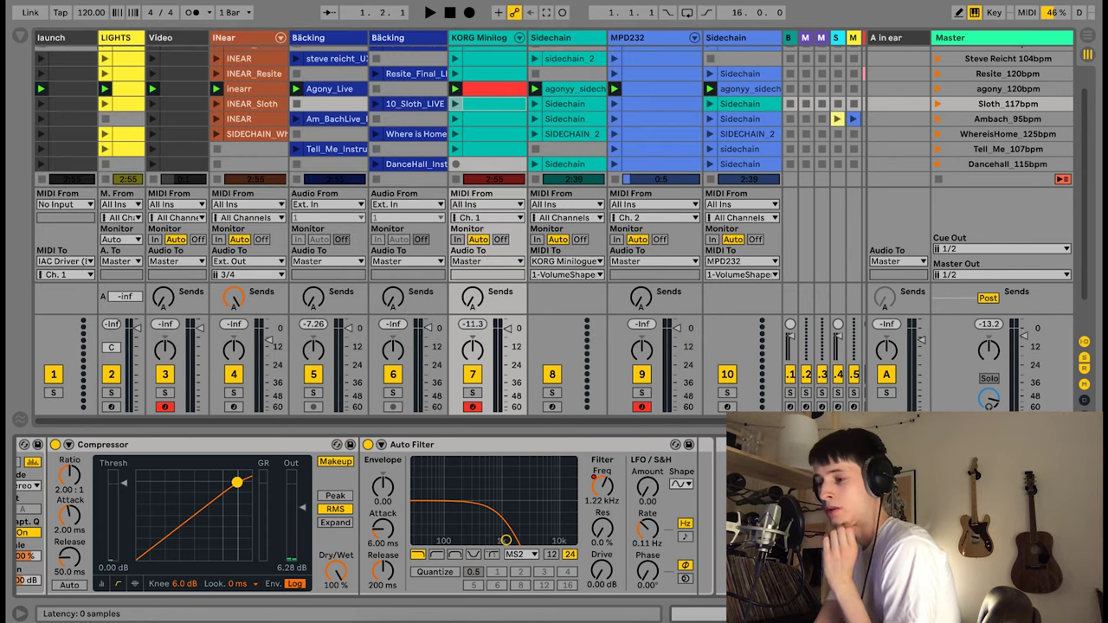
key(super+alt+p)
key(super+alt+p)
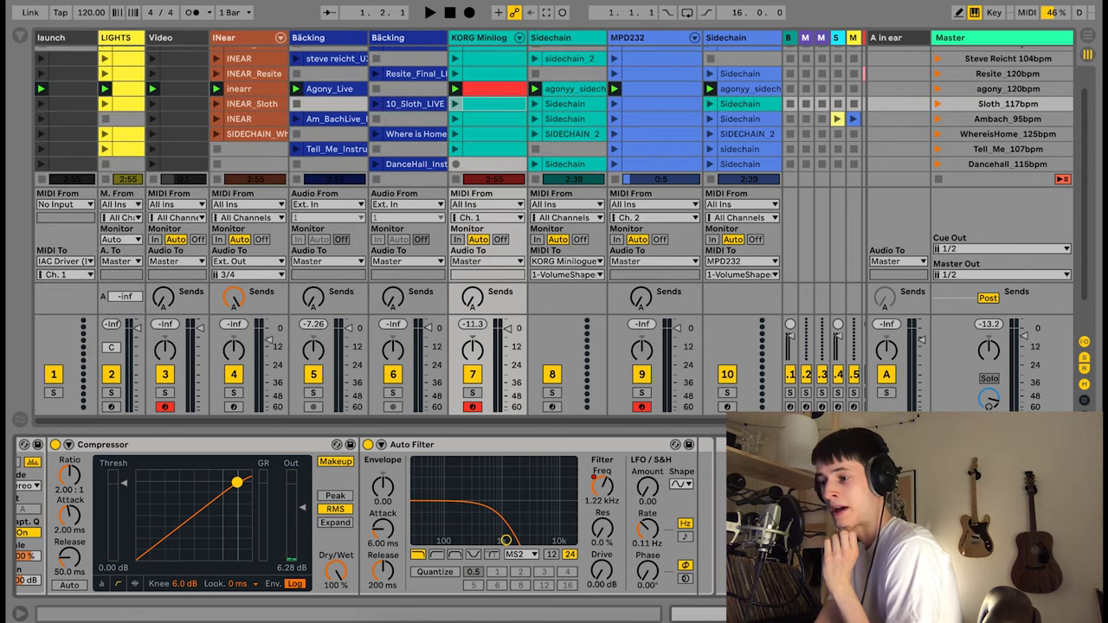
scroll(363, 520, left, 5)
scroll(505, 515, left, 5)
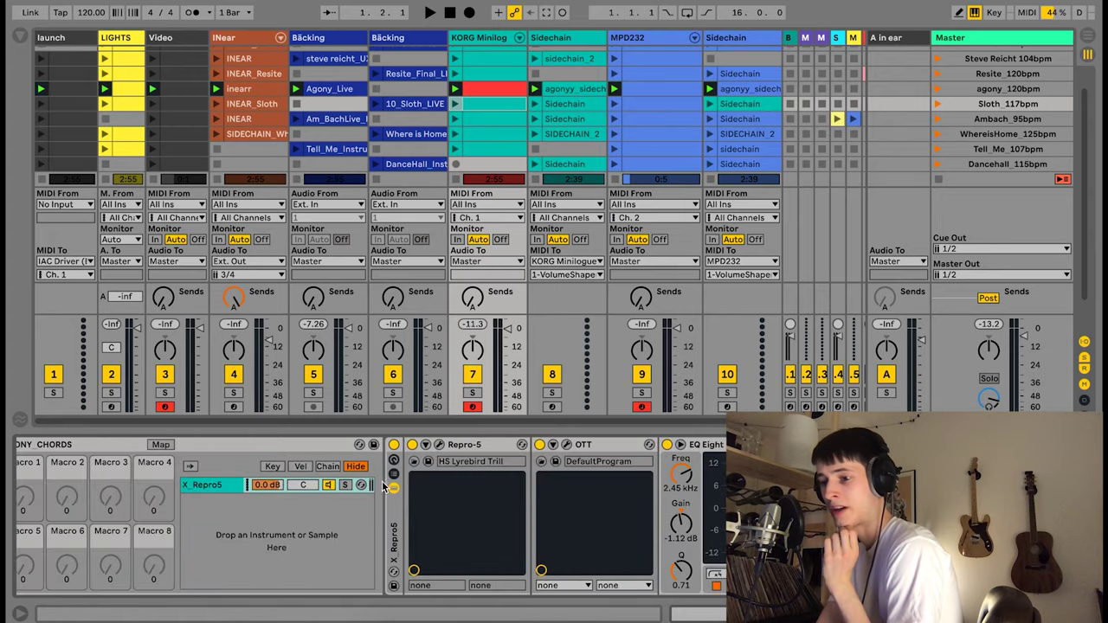
scroll(381, 484, left, 5)
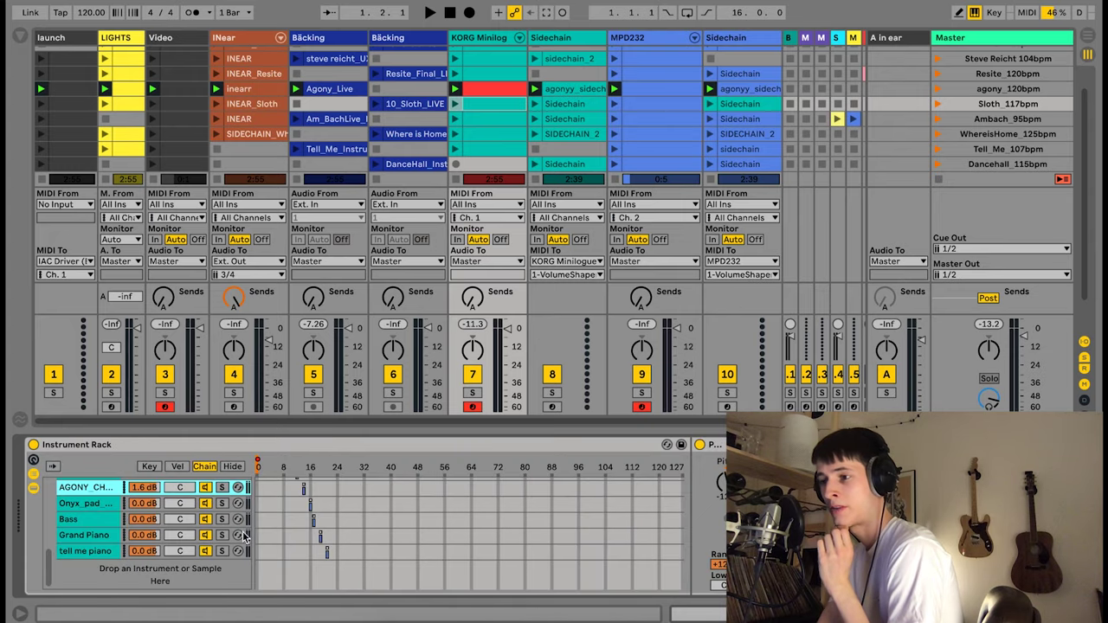
- Route the KORG Sidechain track's MIDI output to KORG Minilogue with 1-VolumeShaper as the destination device
click(565, 37)
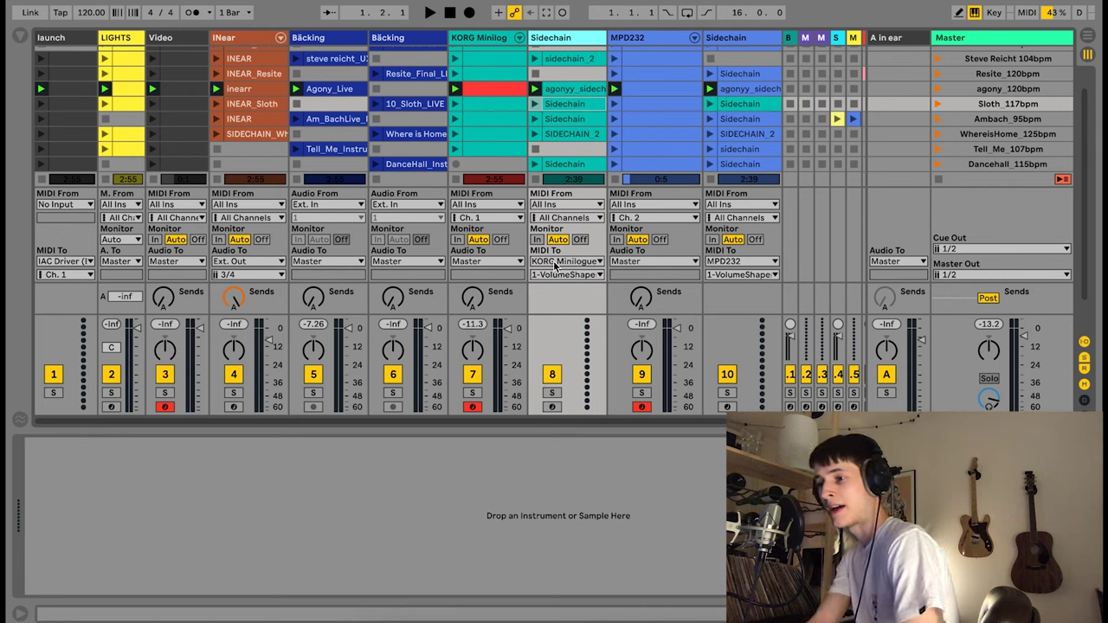
click(558, 260)
click(562, 262)
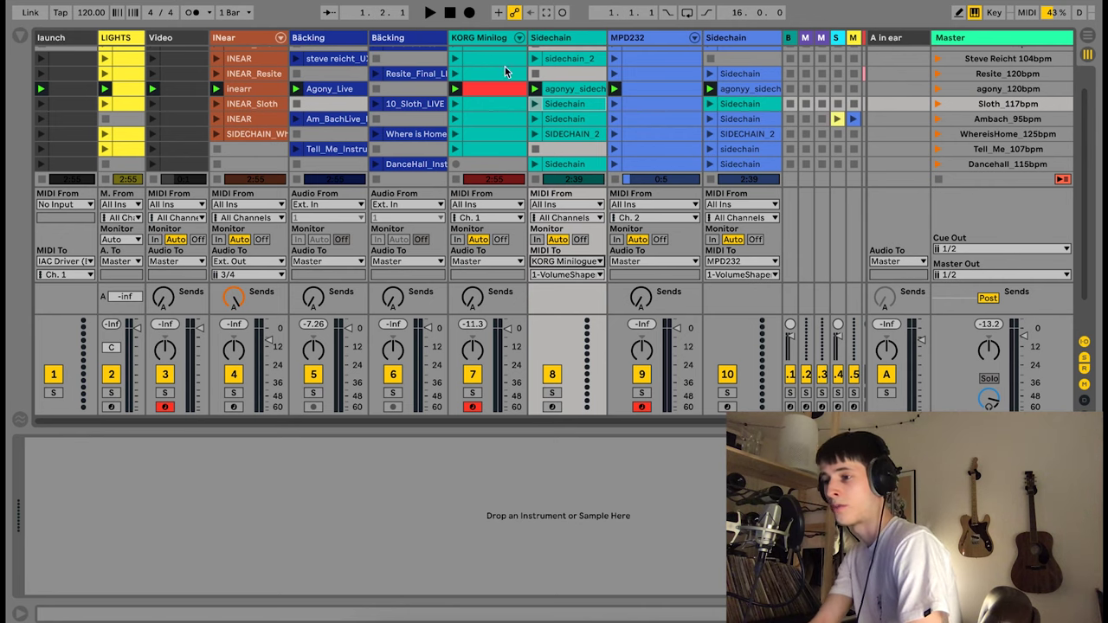
click(565, 263)
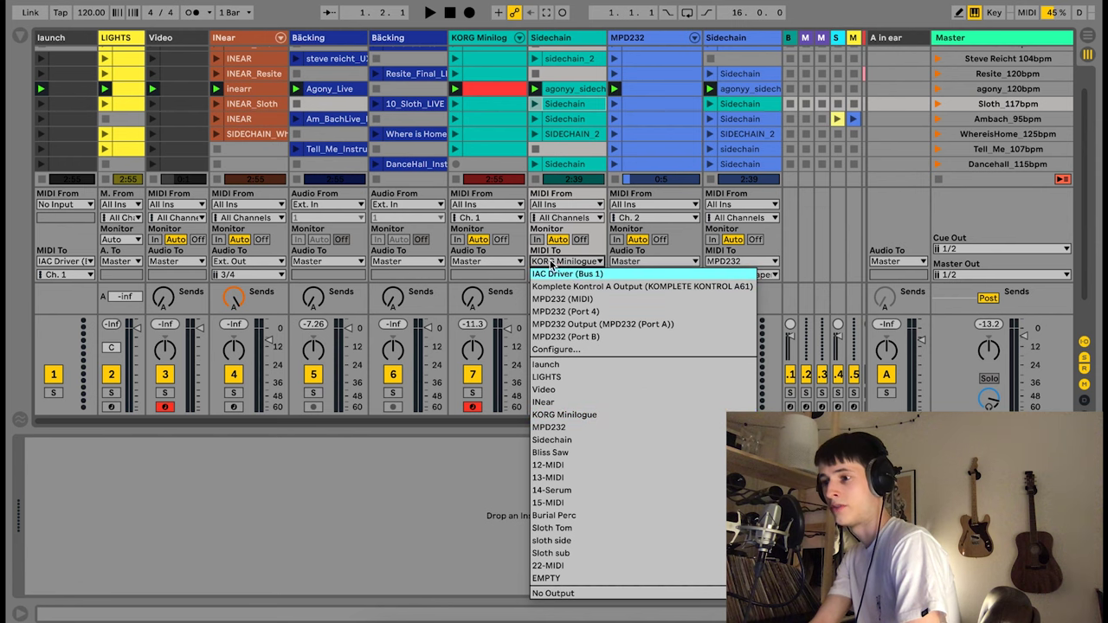
click(563, 414)
click(555, 276)
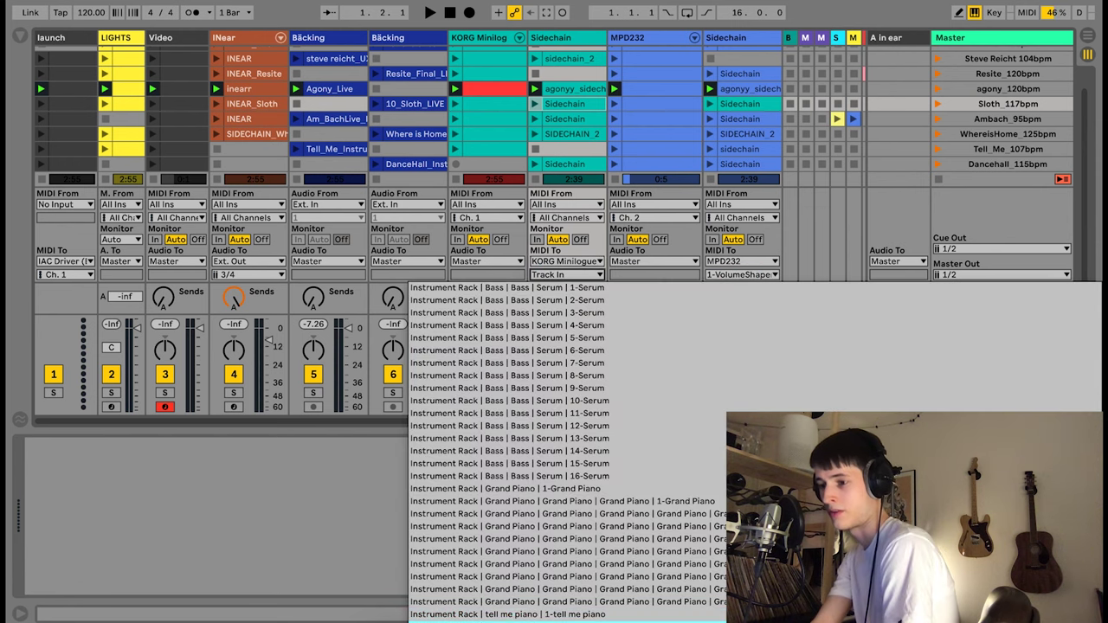
click(492, 321)
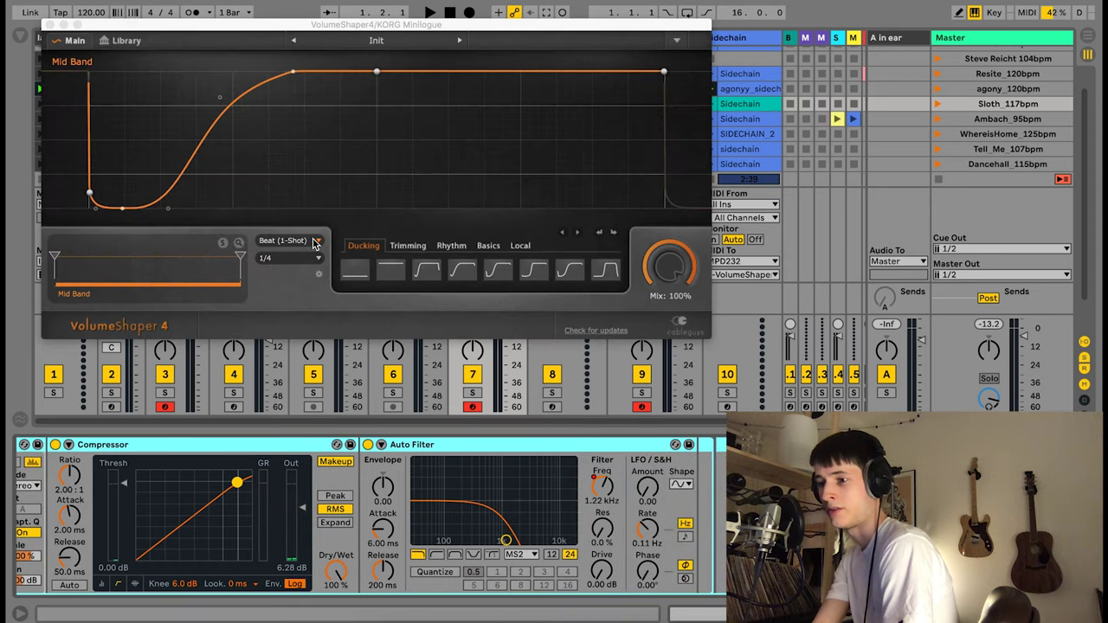
- Set VolumeShaper 4's trigger mode to Beat (1-Shot) under MIDI 1-Shot, and close the plug-in window
click(287, 240)
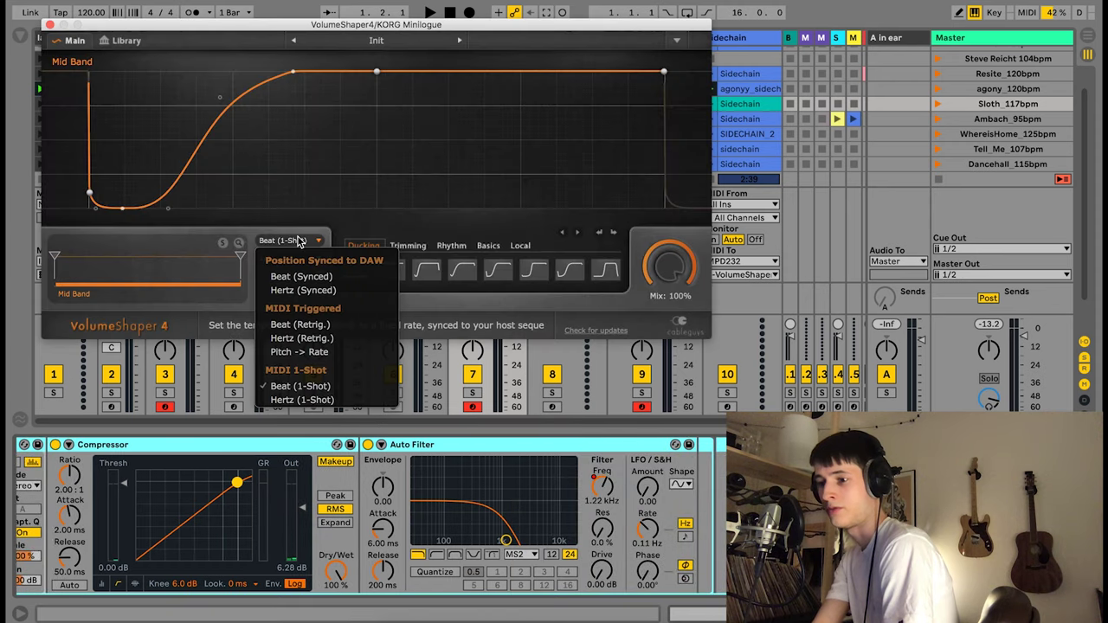
click(312, 387)
click(50, 25)
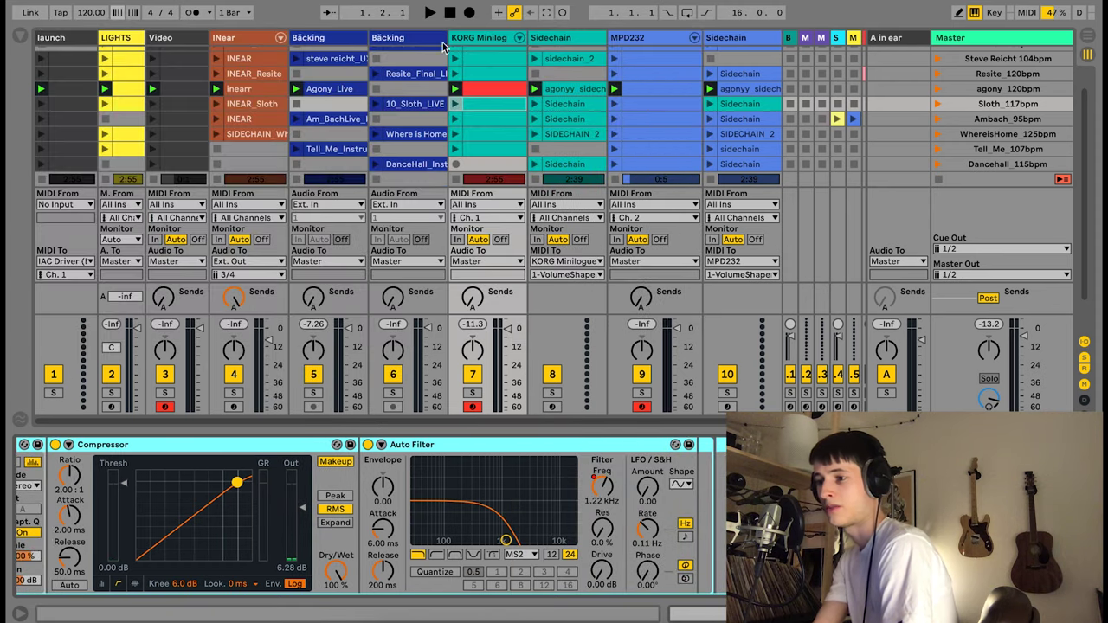
- Select the agonyy_sidech… clip and the agony_120bpm scene, and review the sidechain clips of the following scenes down to Exhausted_80bpm
click(561, 90)
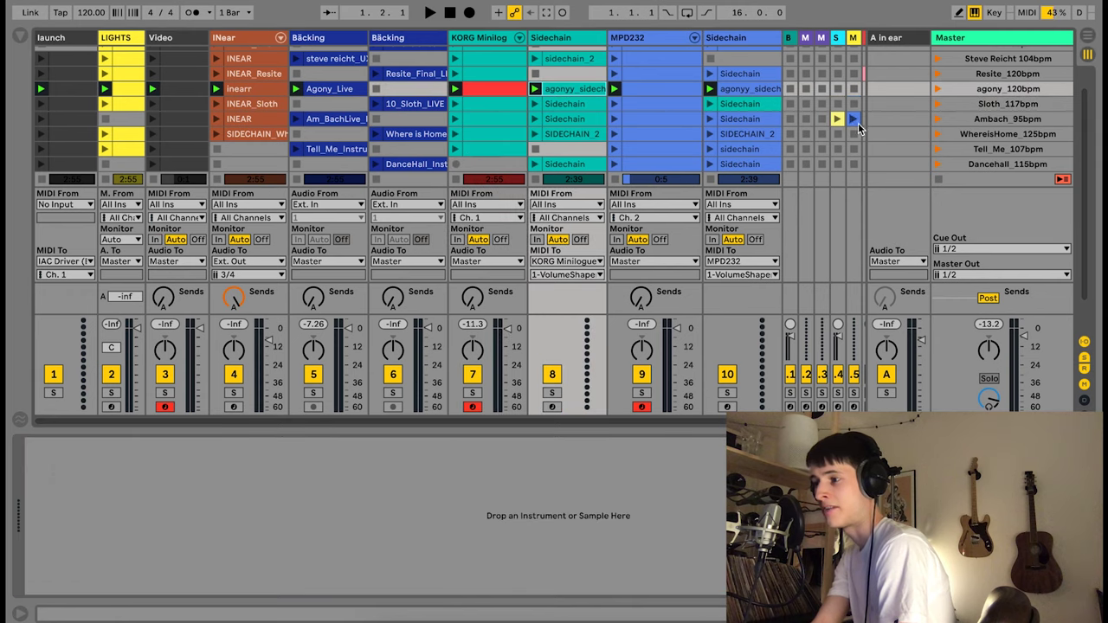
click(1019, 92)
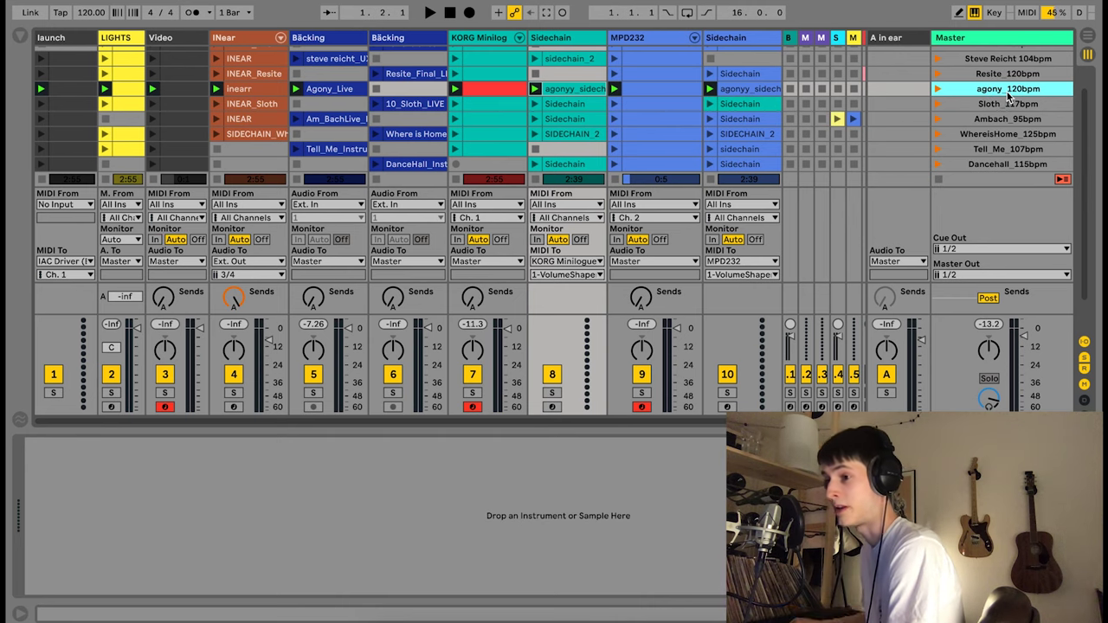
scroll(737, 110, down, 3)
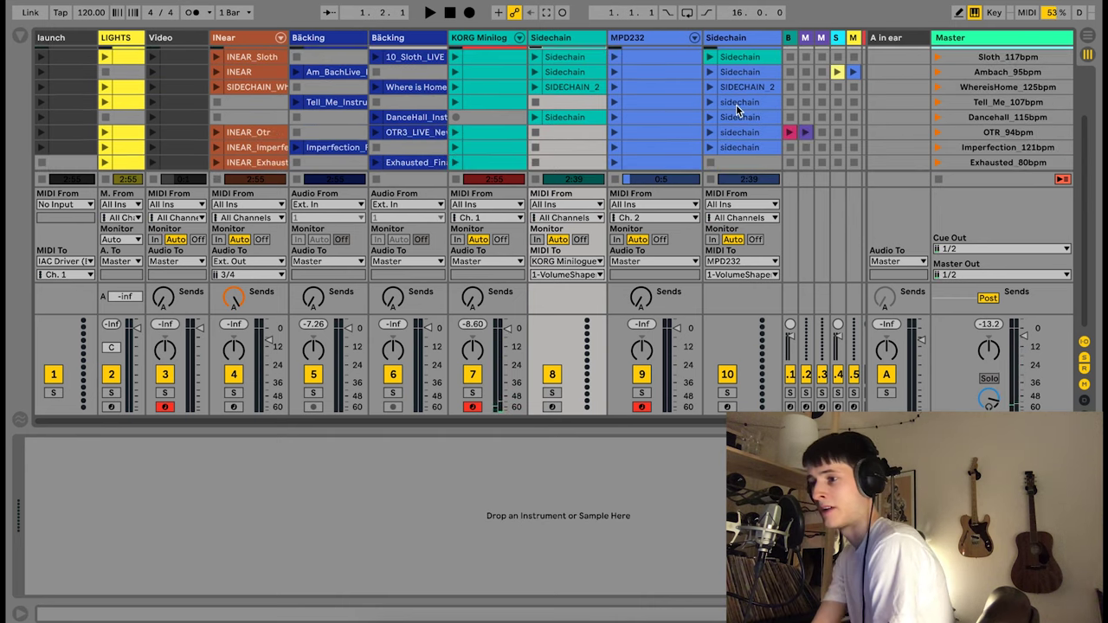
- Compare the clips of the two Sidechain tracks across the scenes from FTO 145bpm to Exhausted_80bpm
scroll(719, 99, up, 5)
scroll(730, 86, left, 10)
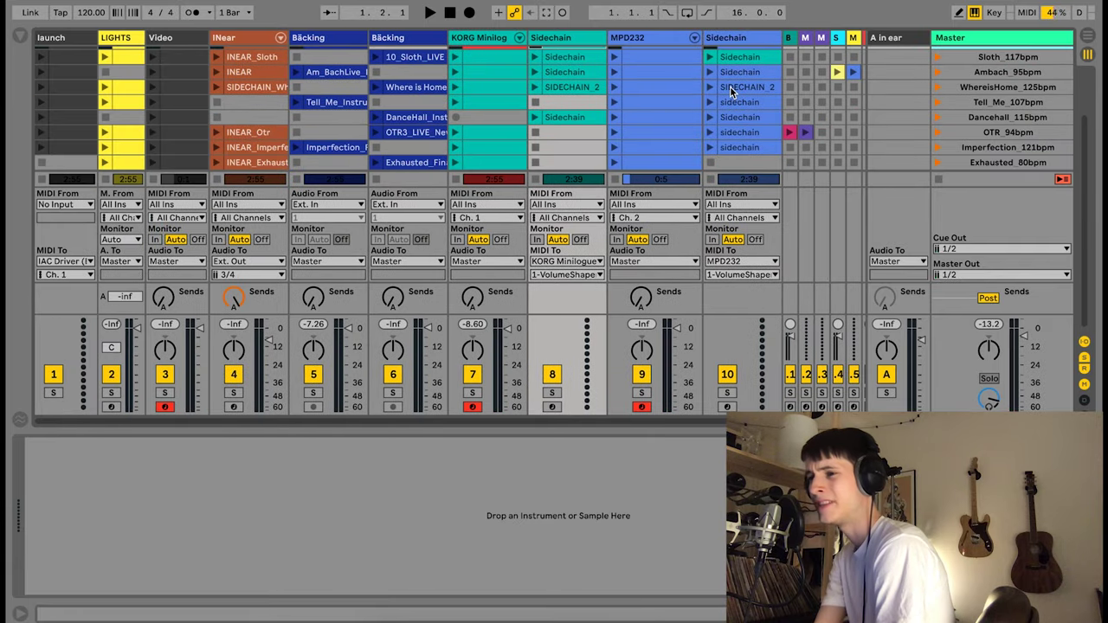
scroll(729, 85, up, 1)
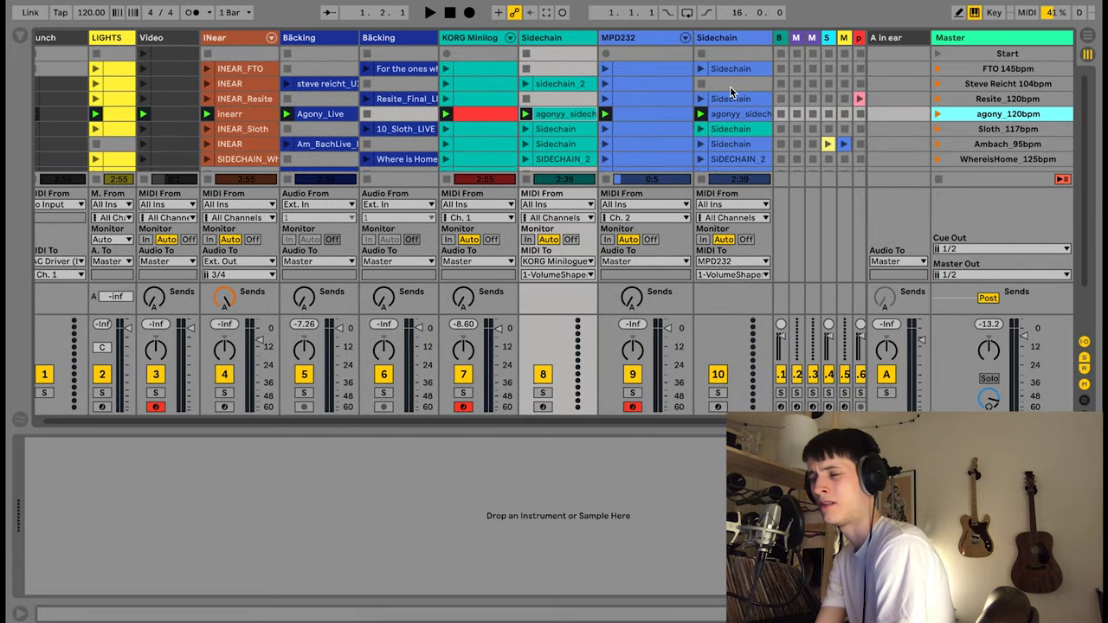
scroll(677, 144, down, 4)
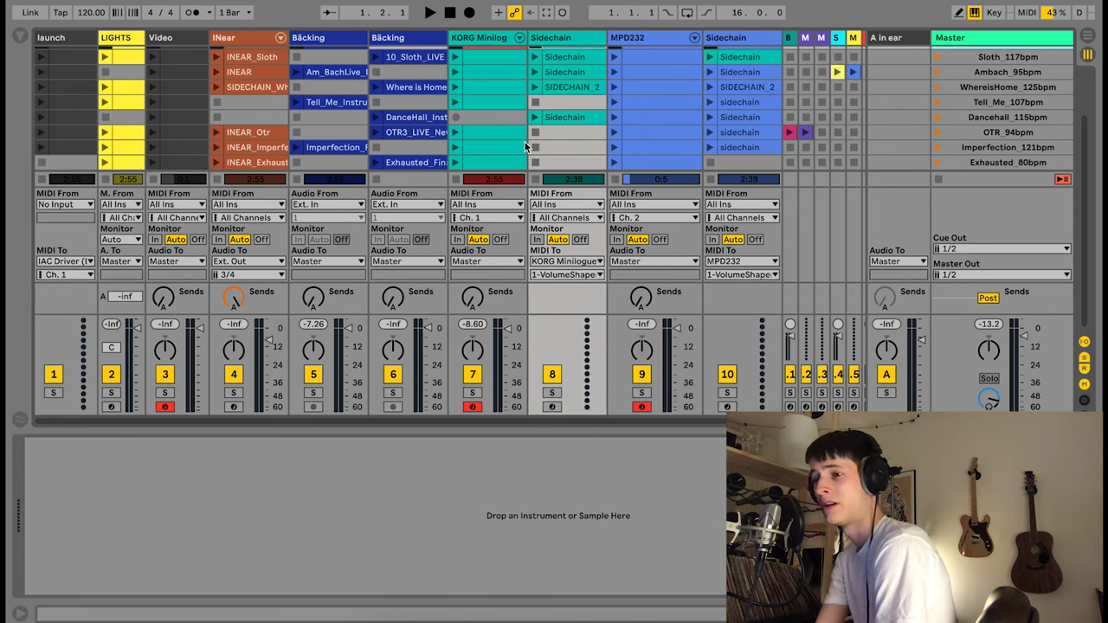
scroll(468, 139, up, 5)
key(Return)
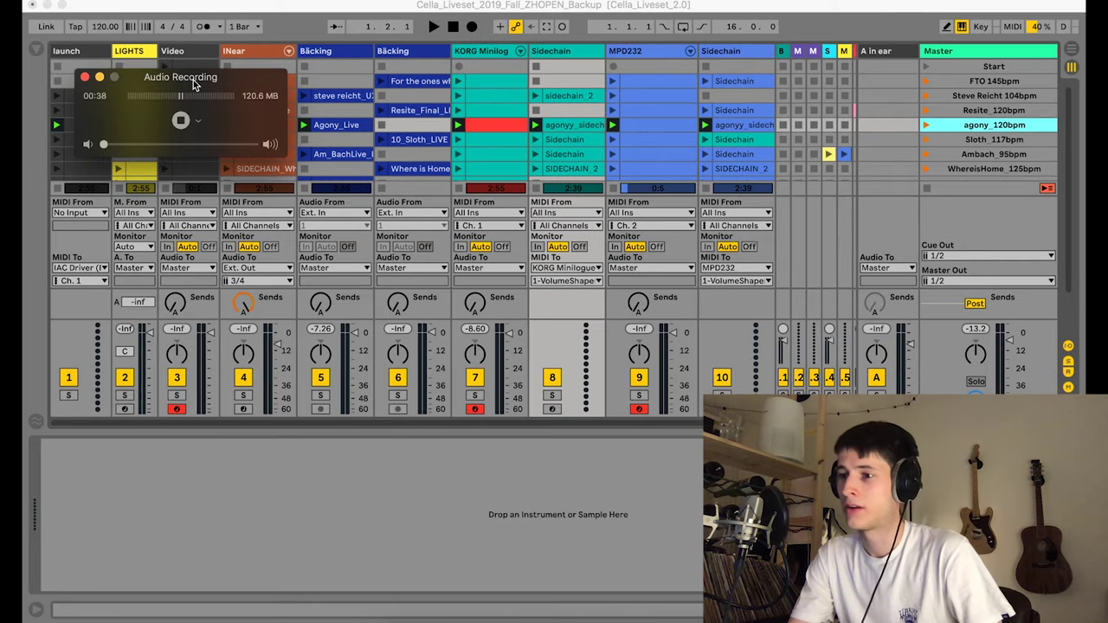
- Move the Audio Recording window off the tracks, insert a MIDI track after the launch track, and arm it for recording
drag(177, 77, 213, 505)
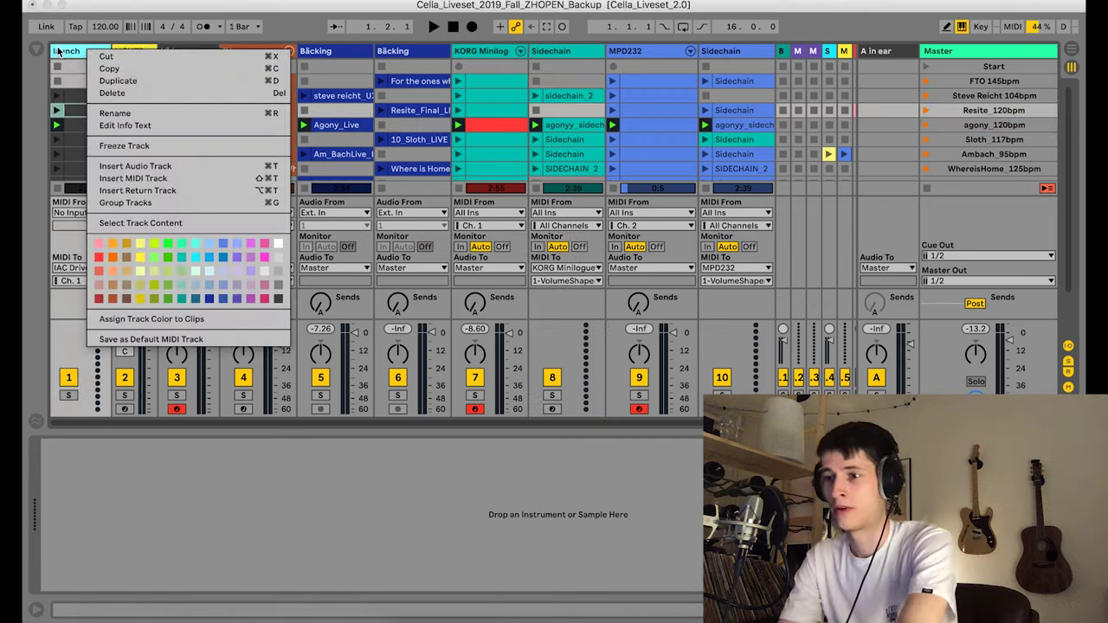
click(66, 51)
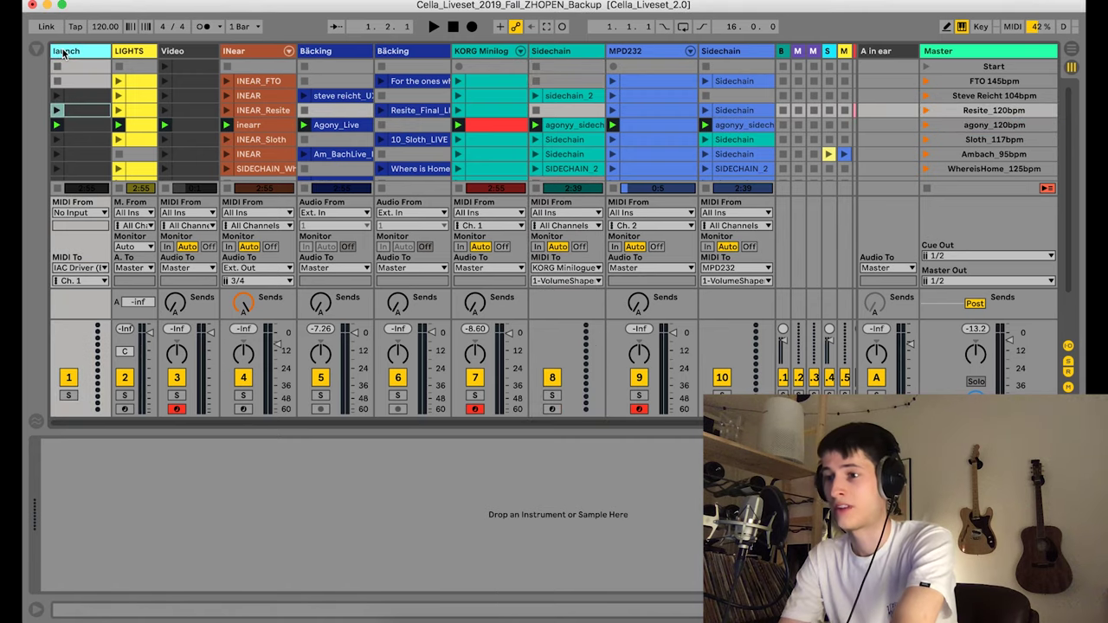
right_click(65, 51)
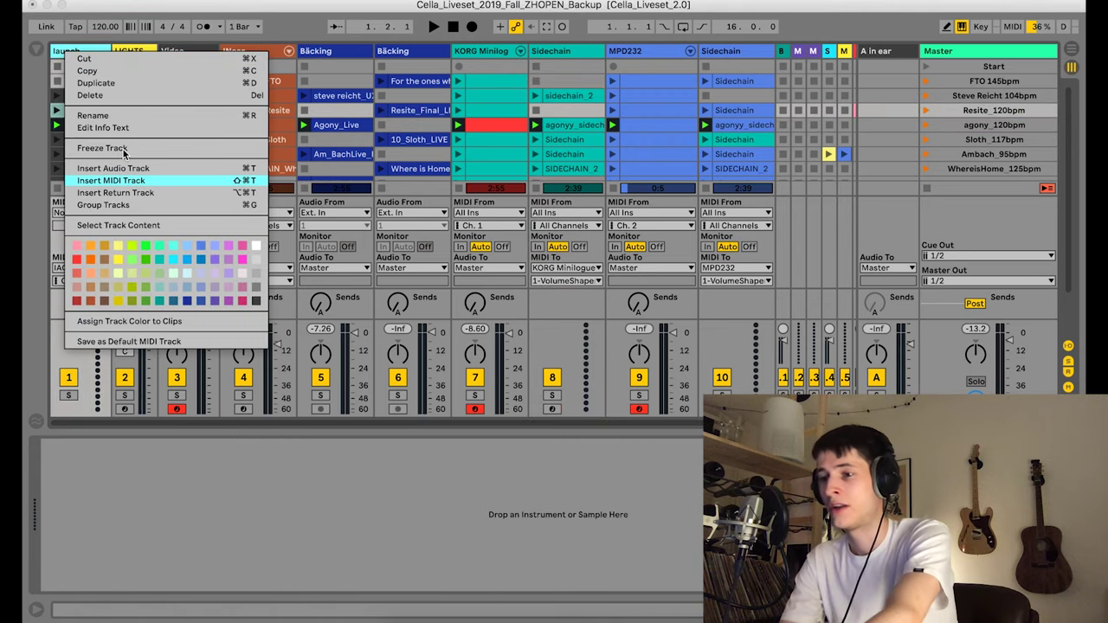
click(124, 180)
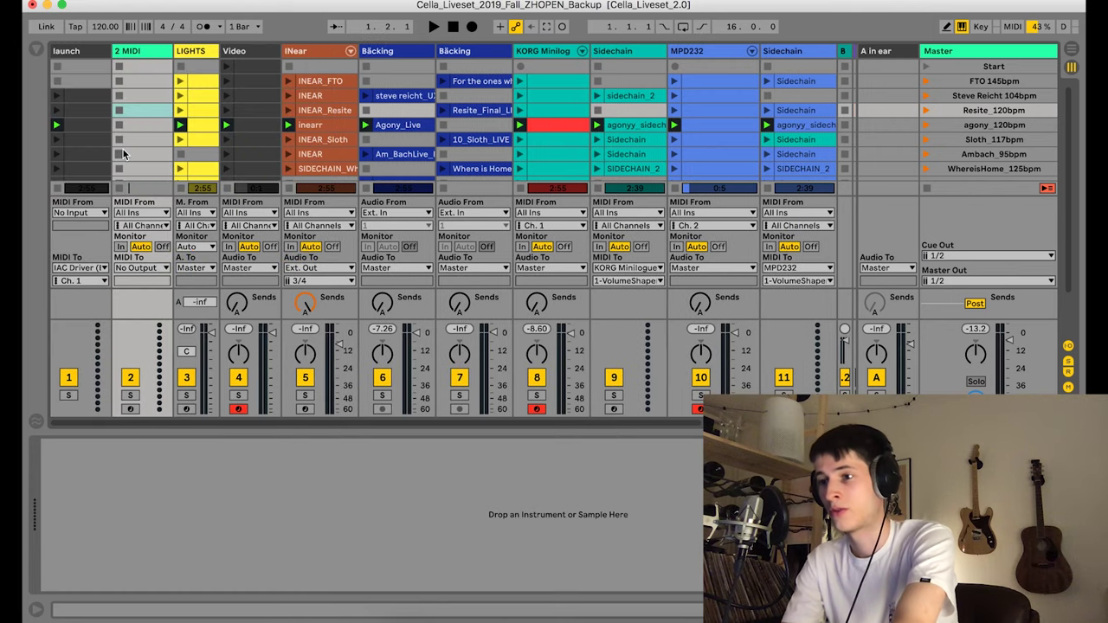
click(137, 54)
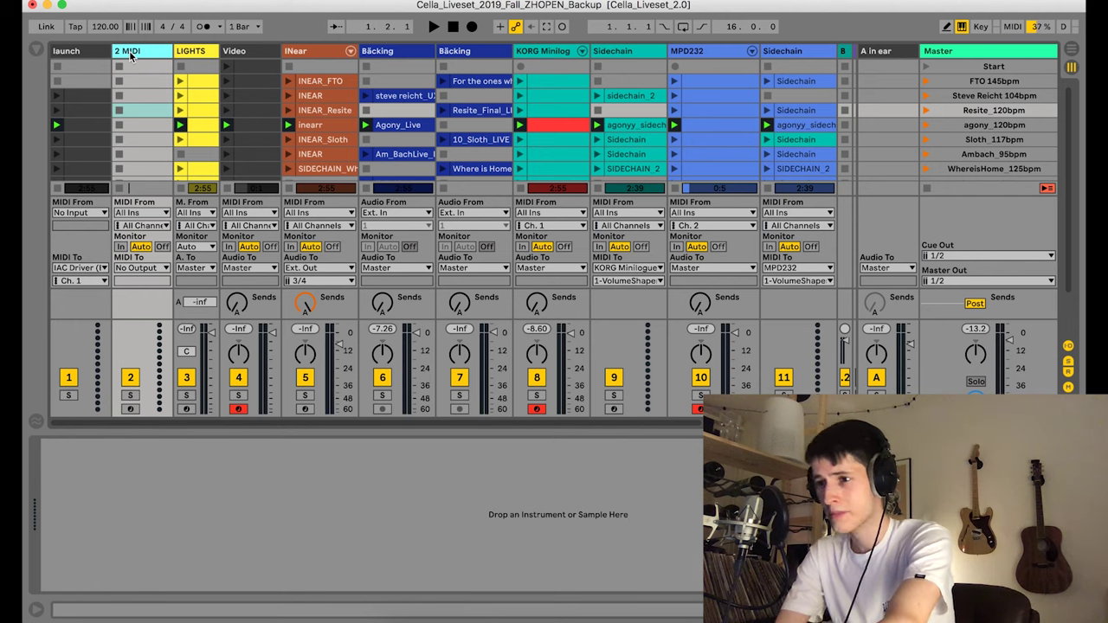
click(130, 408)
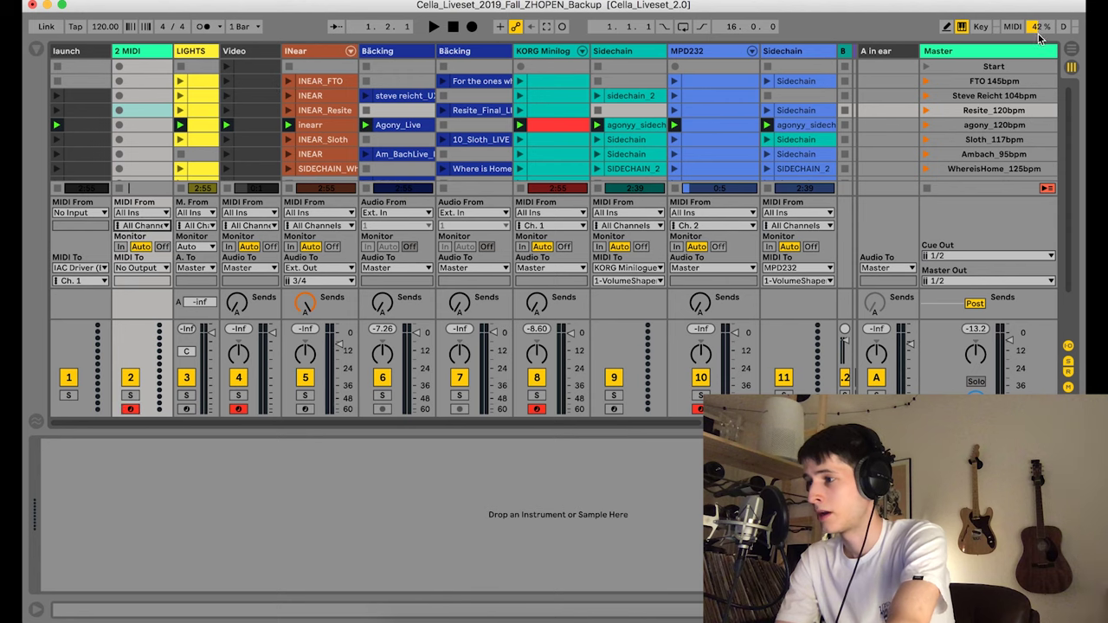
- Enter MIDI mapping mode and delete the Master Scene Launch mapping on Note C-2 from the MIDI mappings list
click(1014, 30)
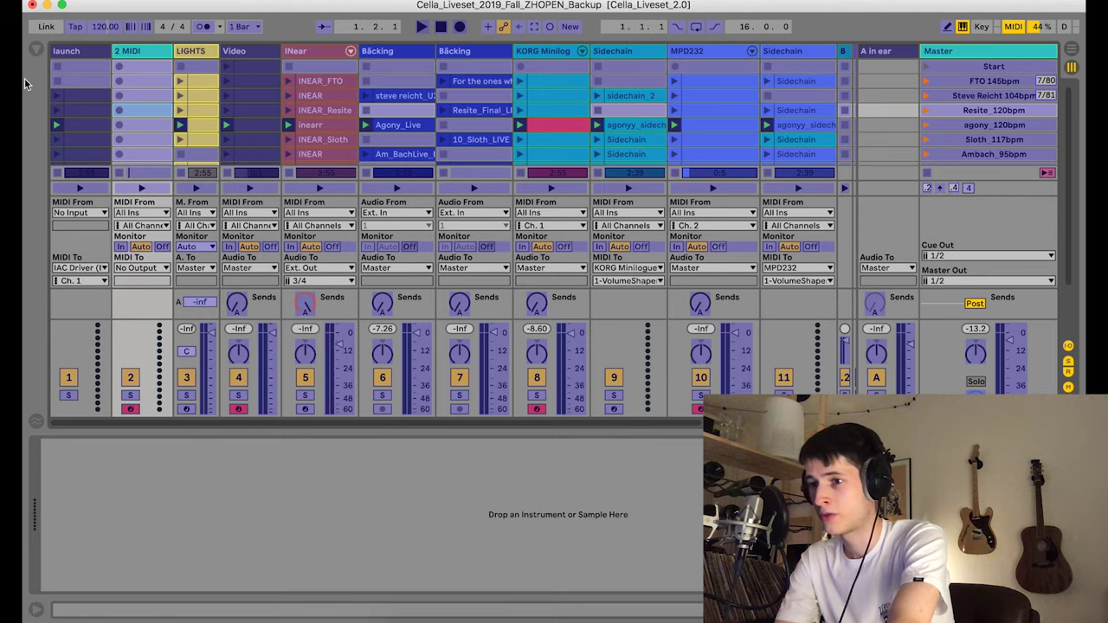
click(36, 48)
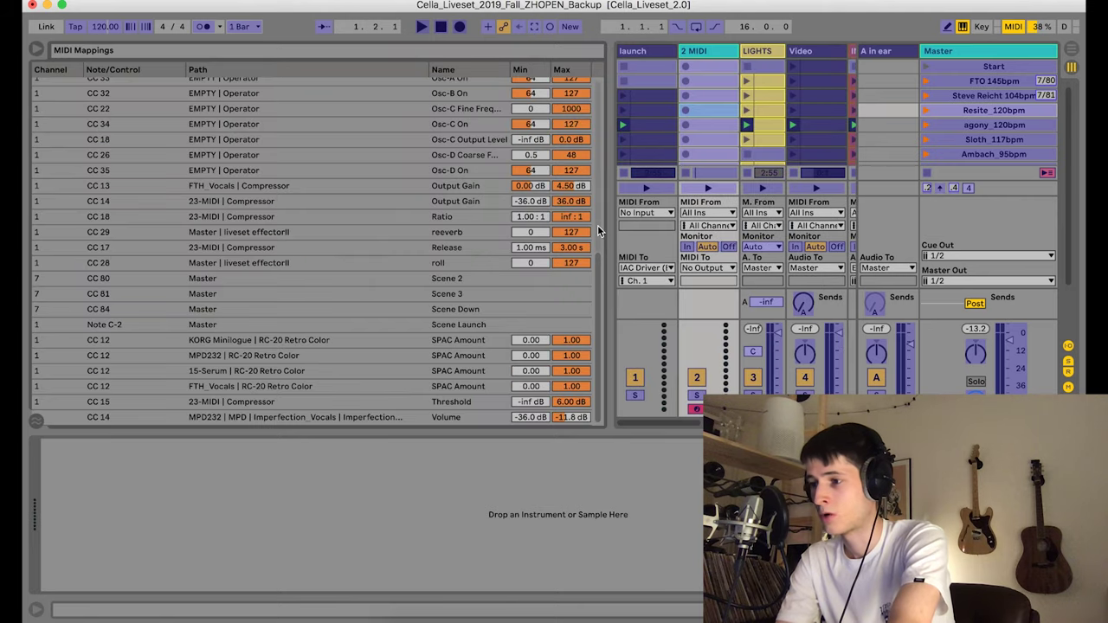
drag(612, 227, 400, 303)
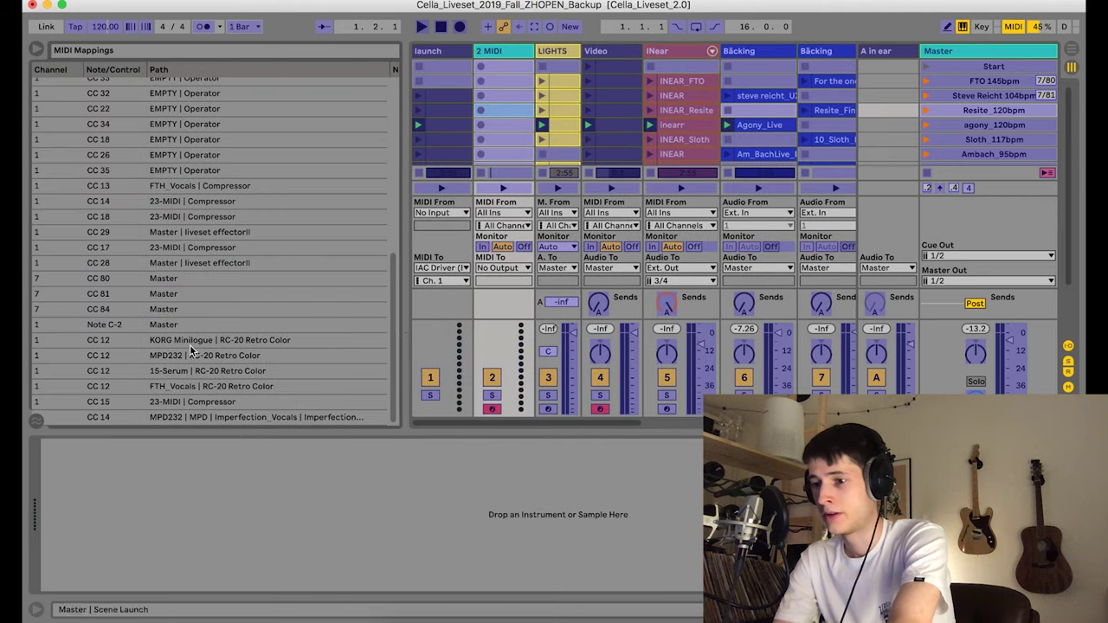
click(159, 325)
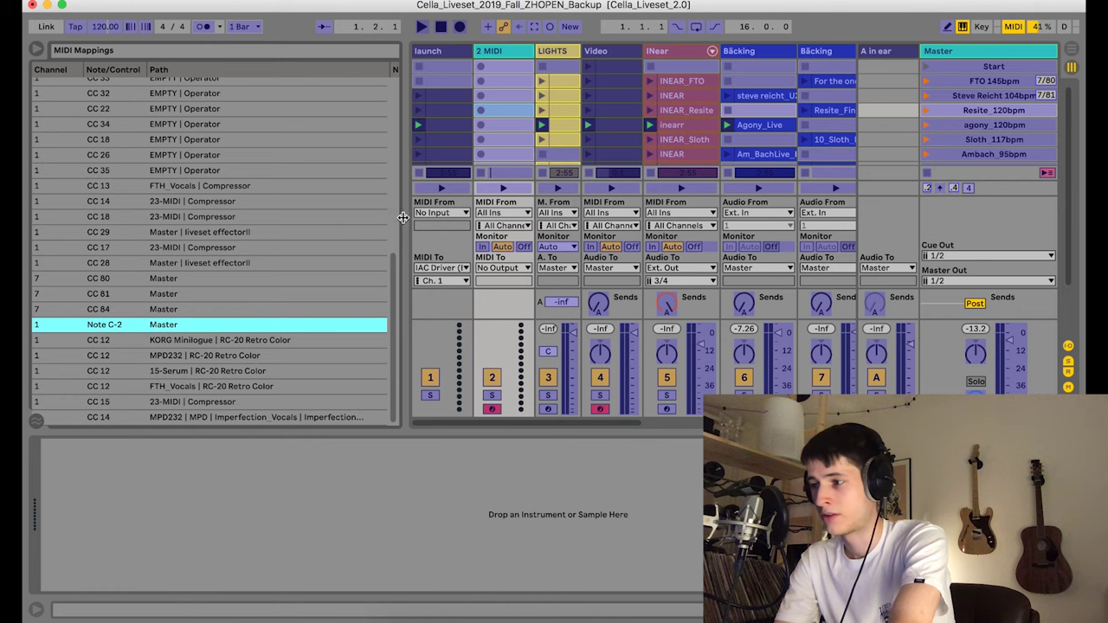
drag(404, 222, 434, 217)
key(Delete)
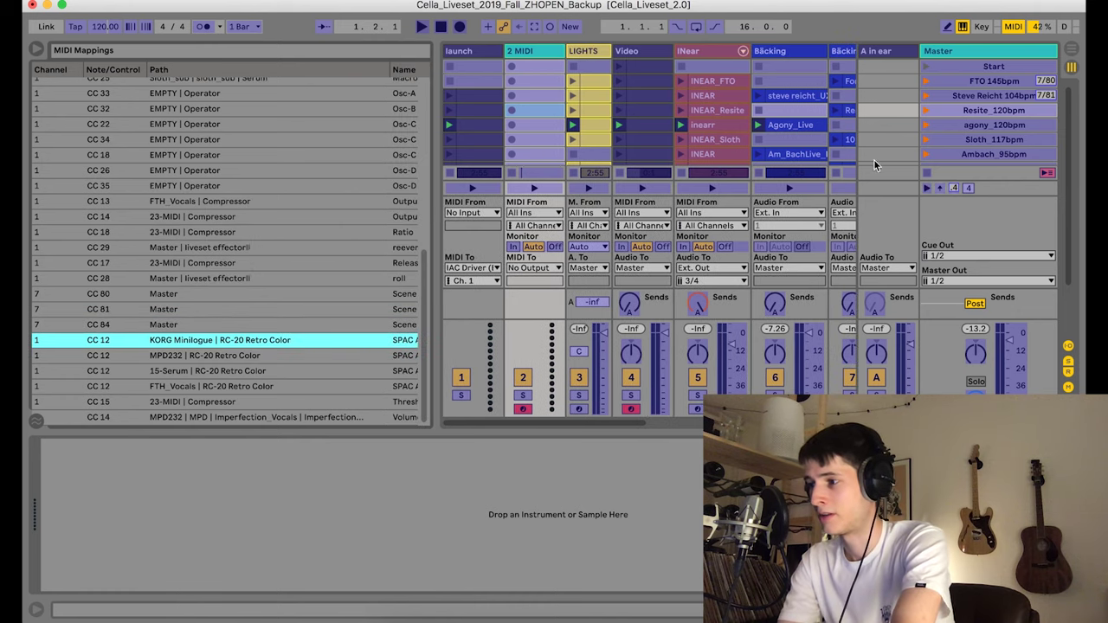
- Map the Master's Scene Launch control to note C-2 on channel 1, narrow the mappings list, and leave MIDI mapping mode
click(927, 189)
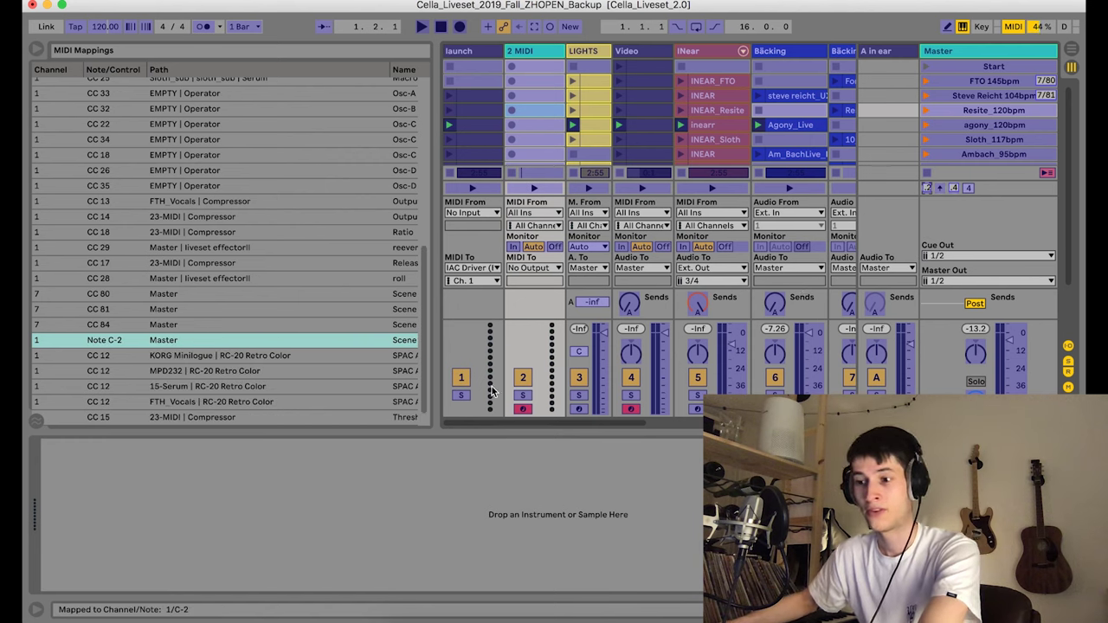
scroll(638, 407, right, 2)
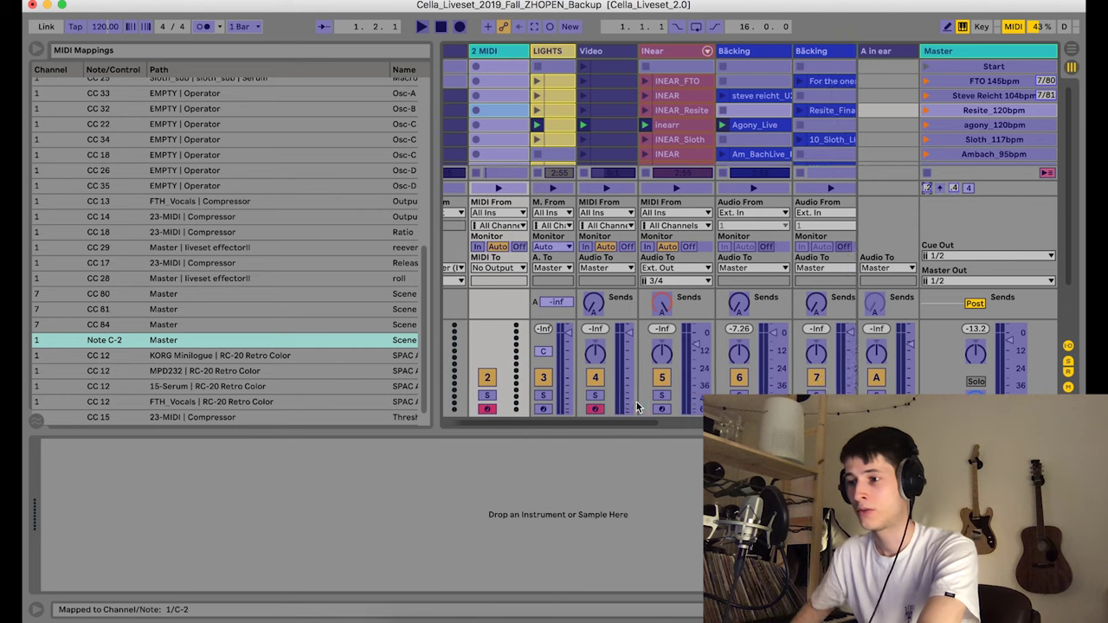
scroll(637, 407, right, 6)
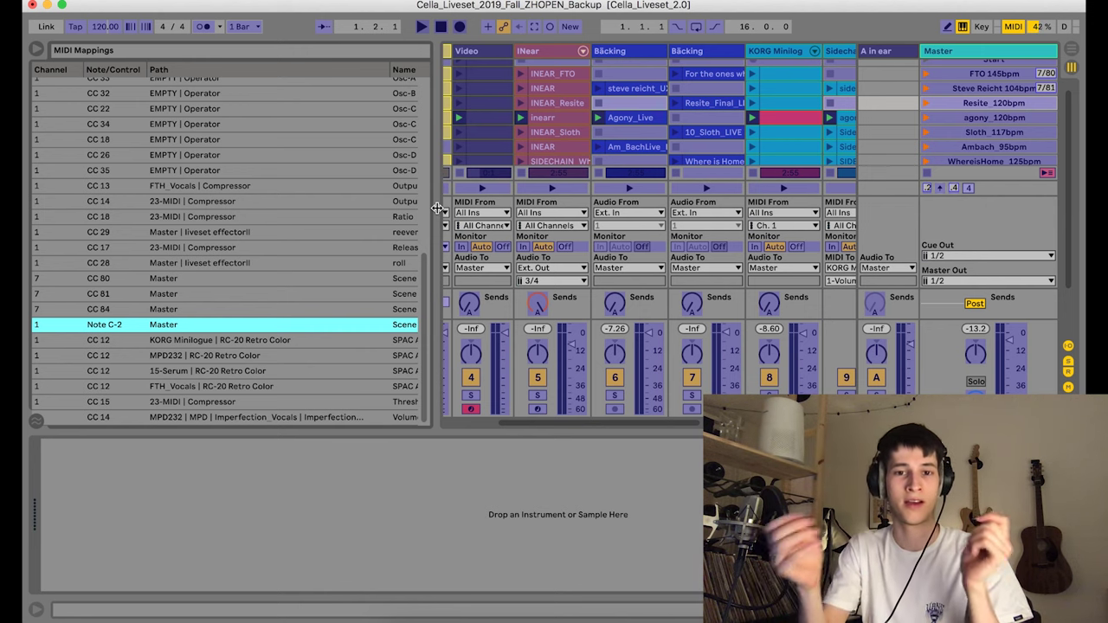
drag(437, 208, 90, 208)
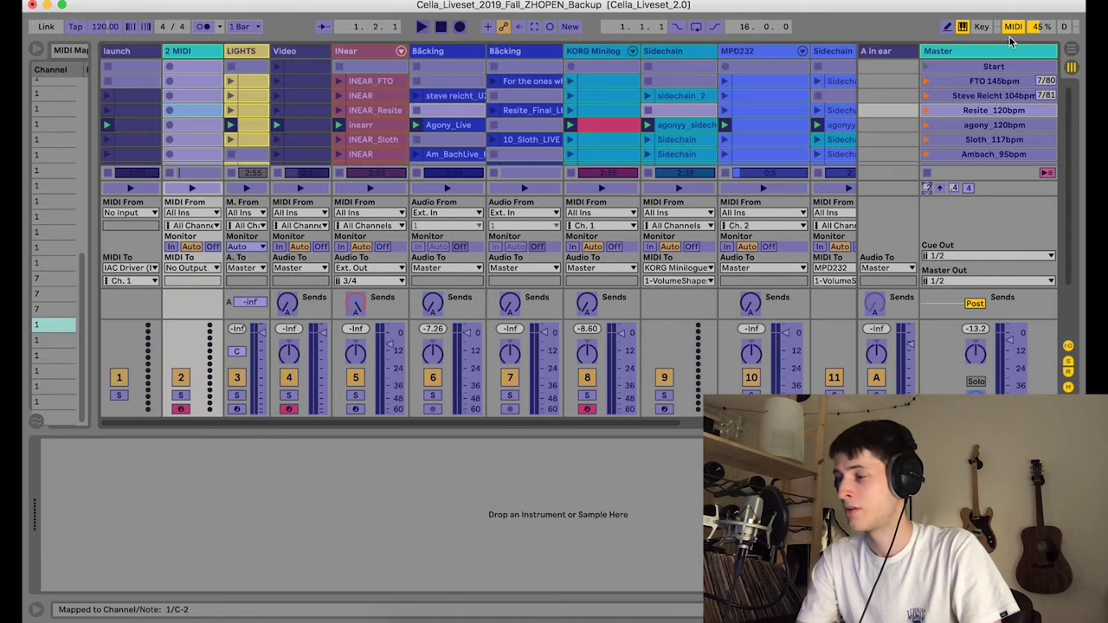
click(1013, 27)
- Launch the scenes Resite_120bpm, agony_120bpm and Sloth_117bpm one after another
click(985, 111)
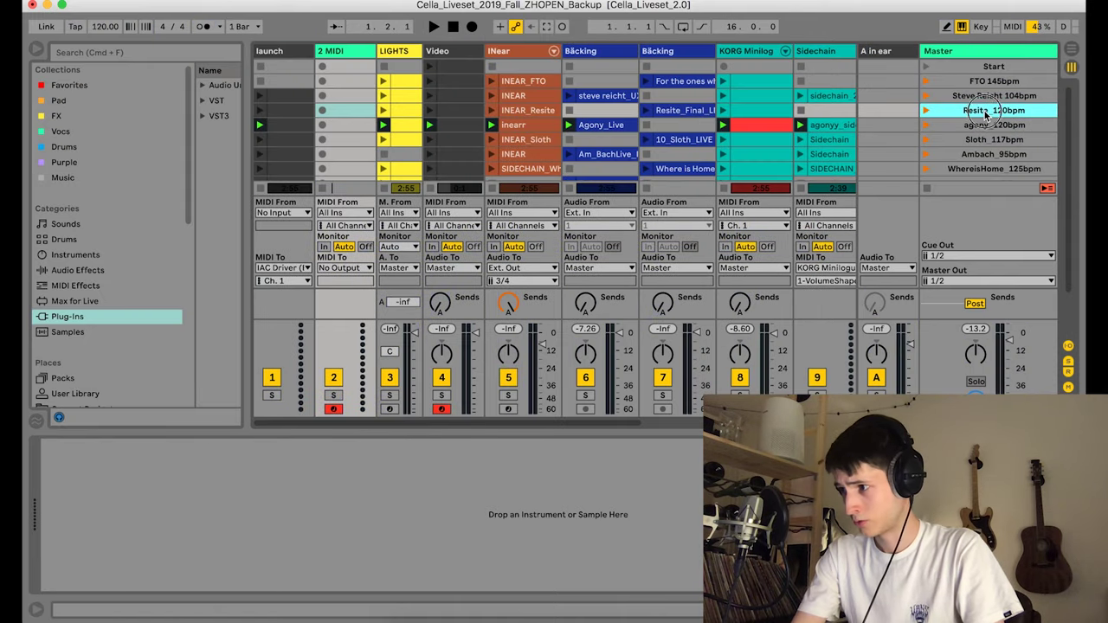
key(Return)
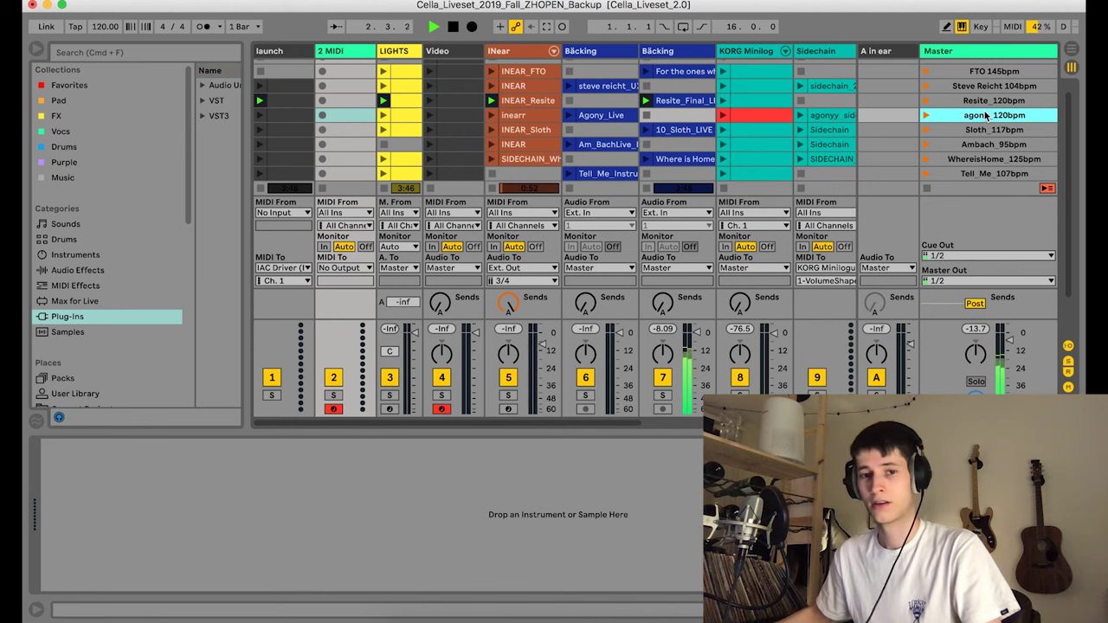
key(Return)
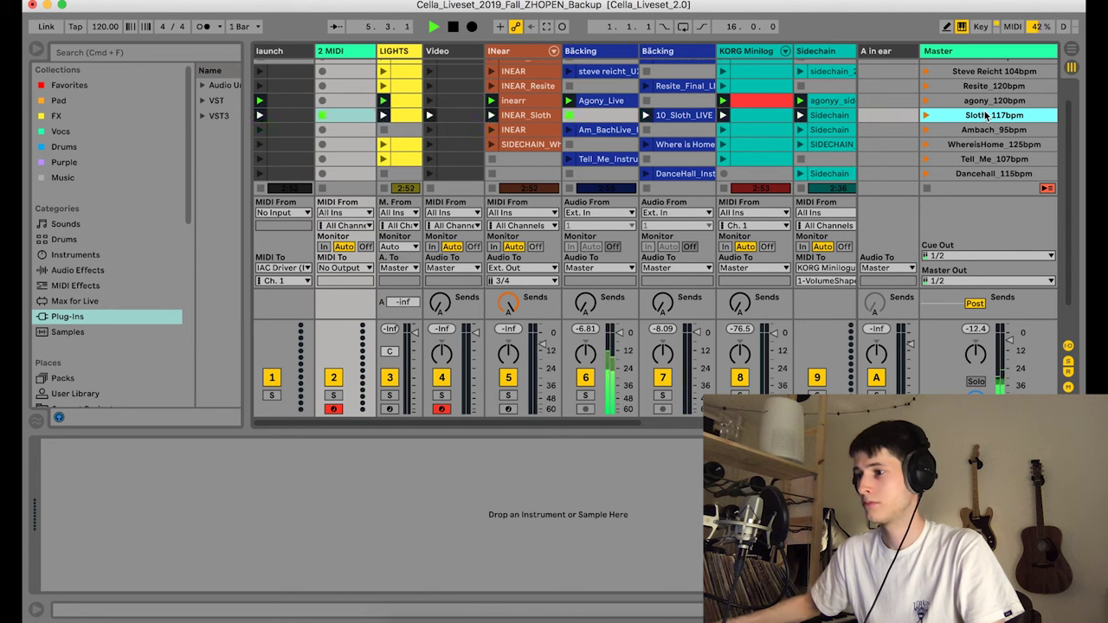
key(Return)
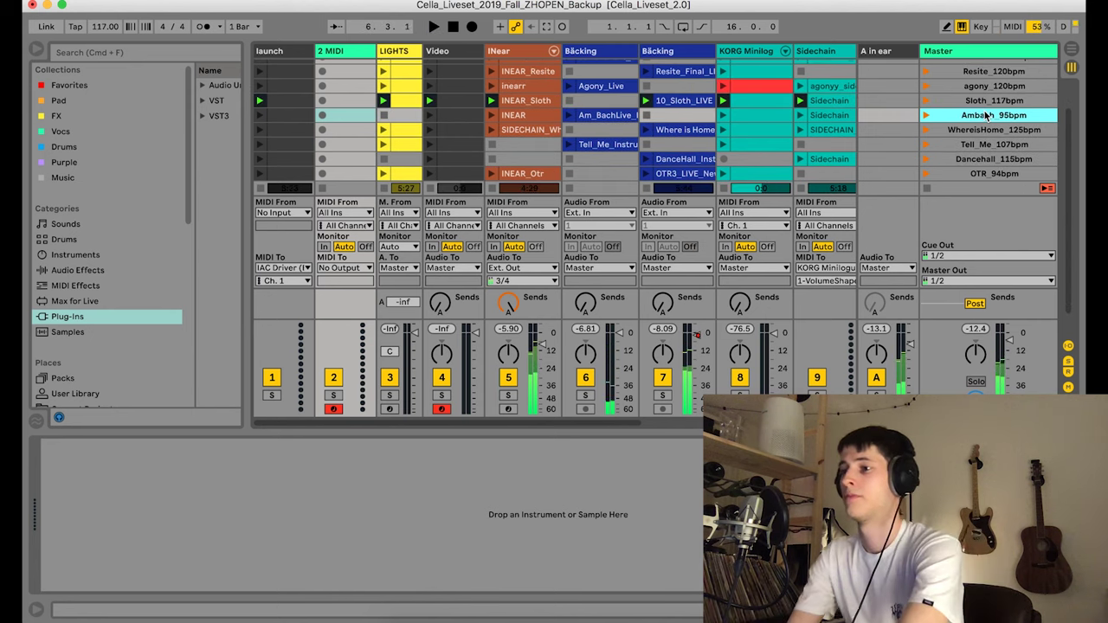
- Create an empty MIDI clip on the 2 MIDI track in the Resite_120bpm scene
scroll(364, 104, up, 3)
click(350, 110)
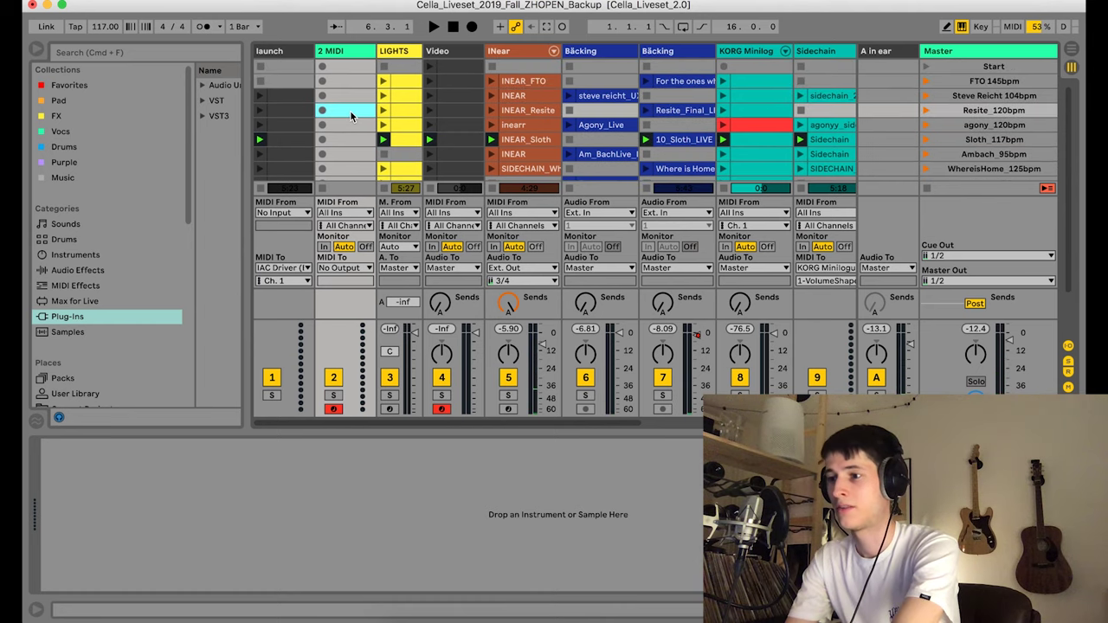
double_click(350, 110)
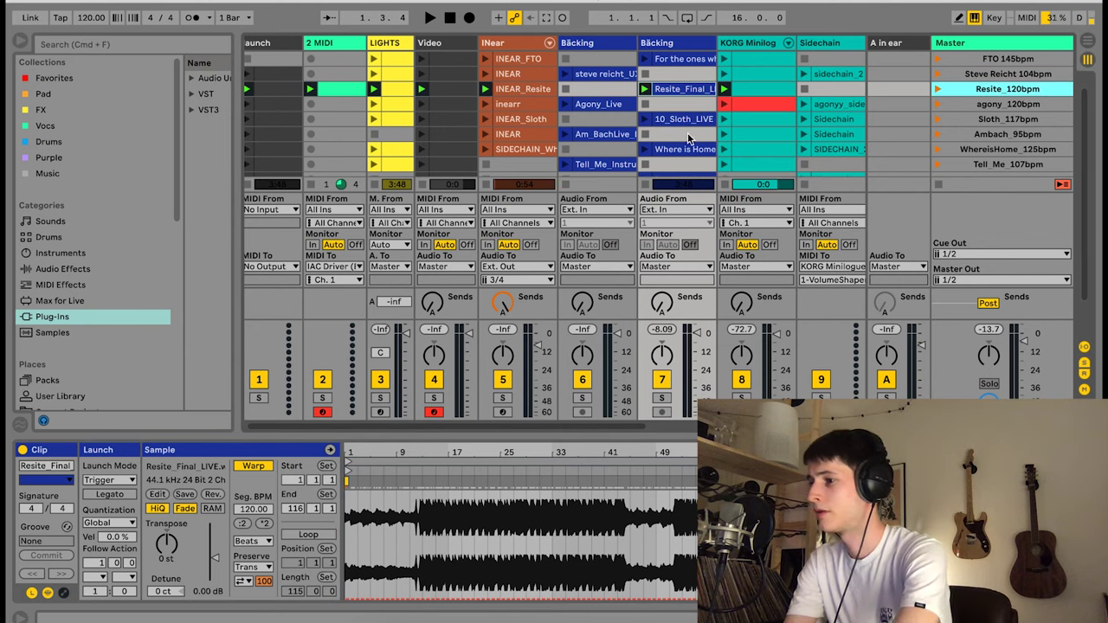
- Switch to Audio MIDI Setup, show the MIDI Studio, and examine the IAC Driver's properties and port list
key(super+space)
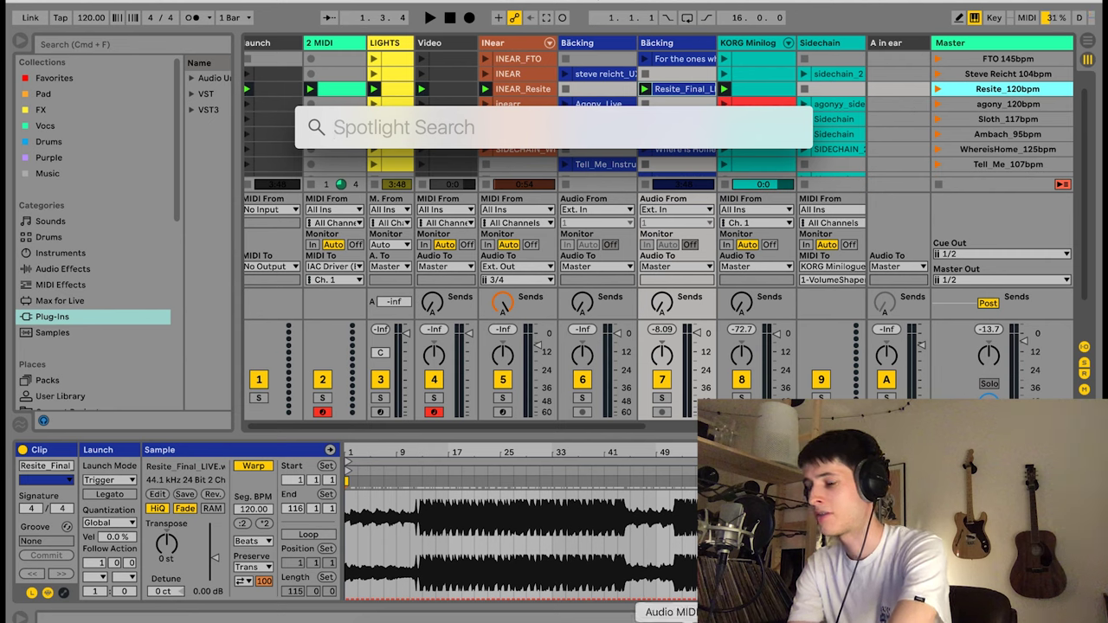
text(audio)
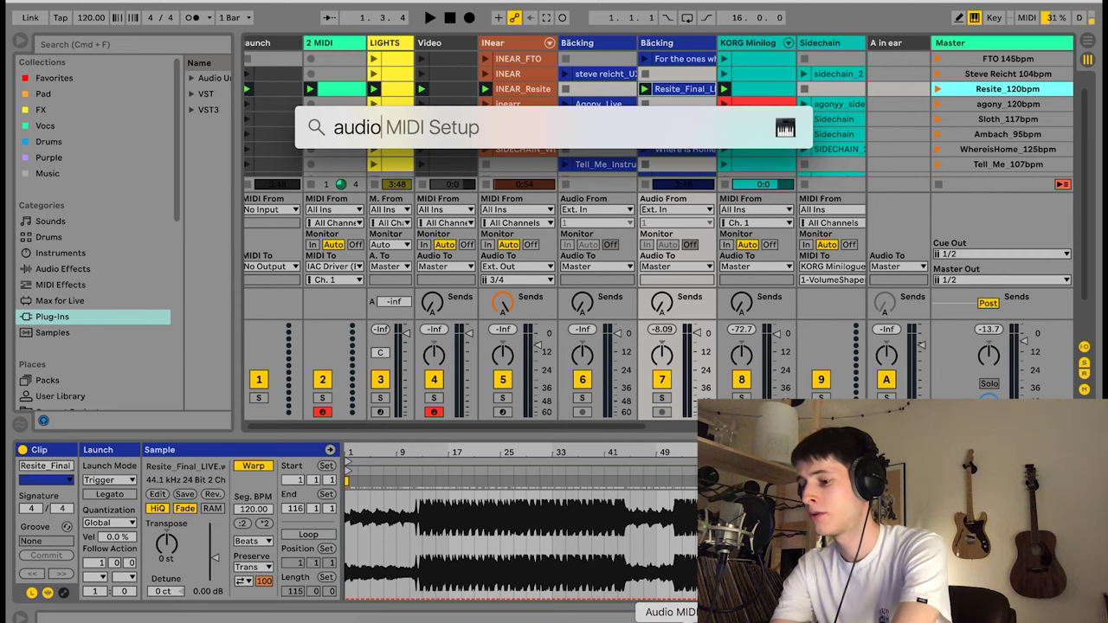
key(Return)
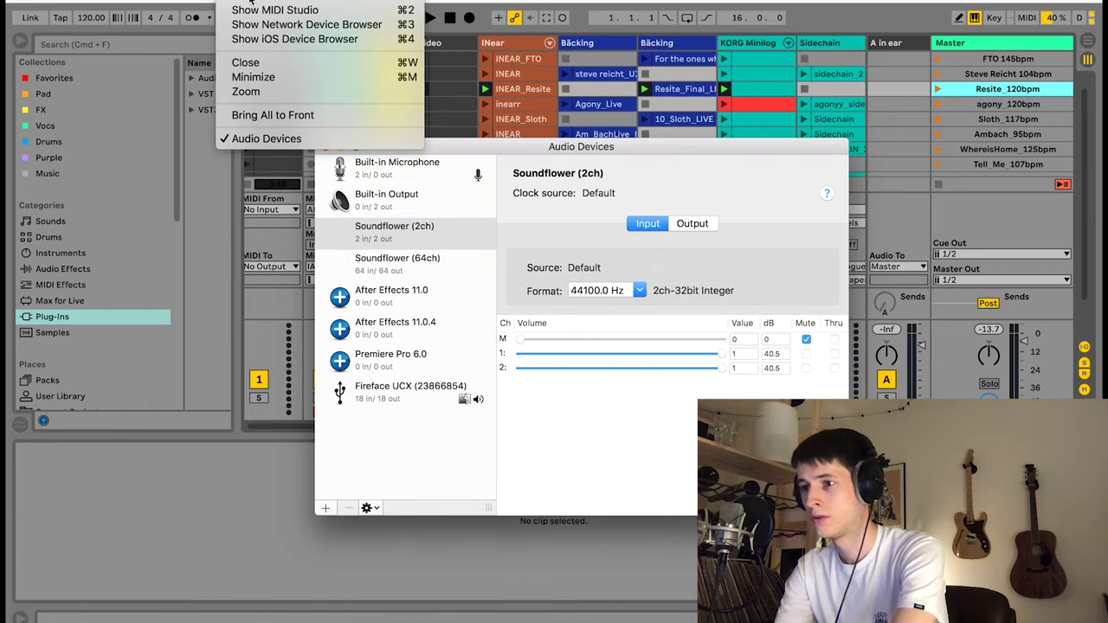
click(255, 11)
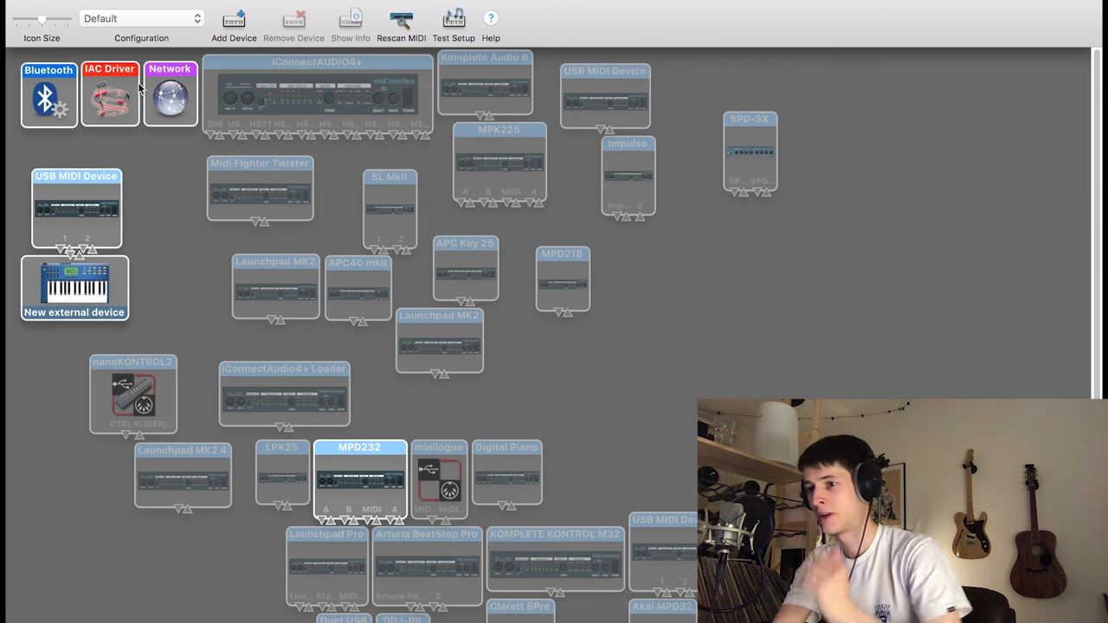
double_click(118, 101)
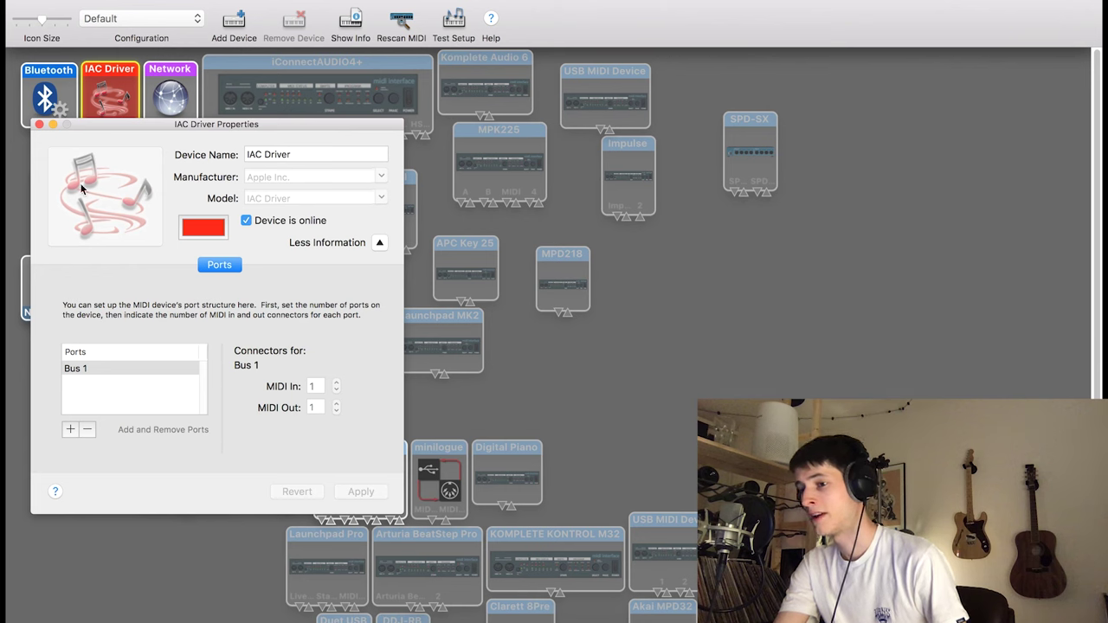
click(38, 124)
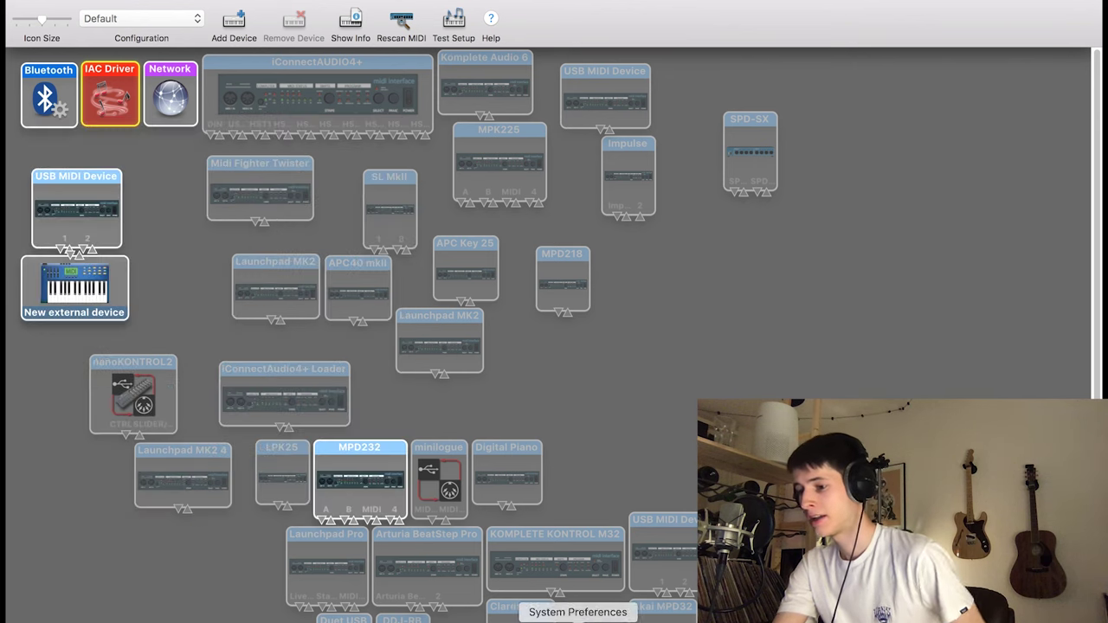
- Switch back to Ableton Live and check the IAC Driver (Bus 1) input and output settings in the Link MIDI preferences
click(573, 616)
click(69, 2)
click(69, 1)
click(70, 2)
click(66, 20)
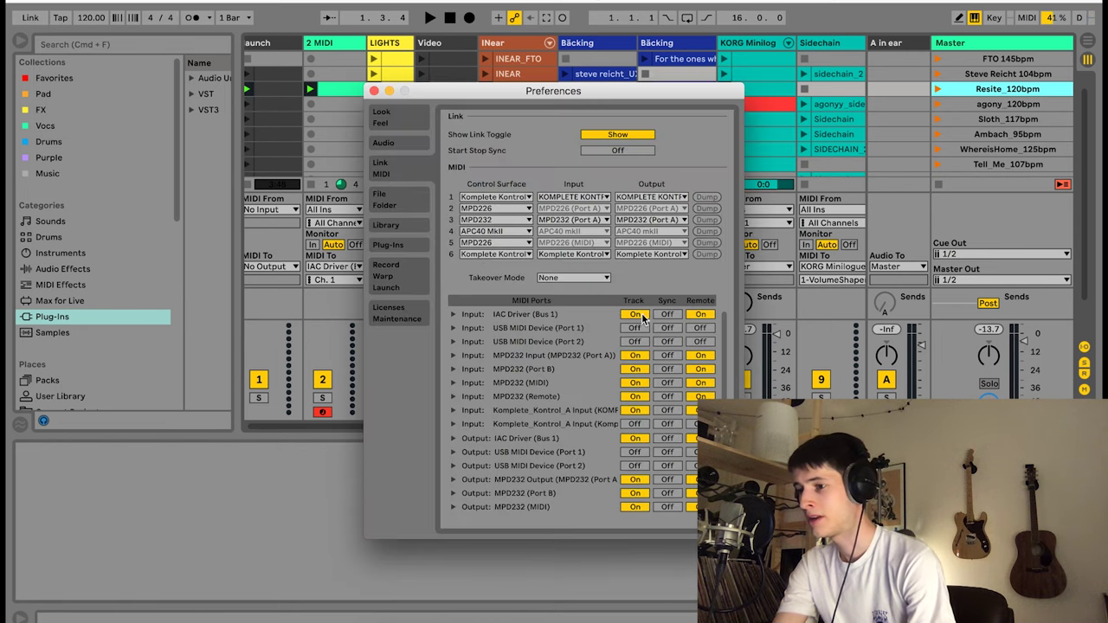
scroll(656, 388, down, 3)
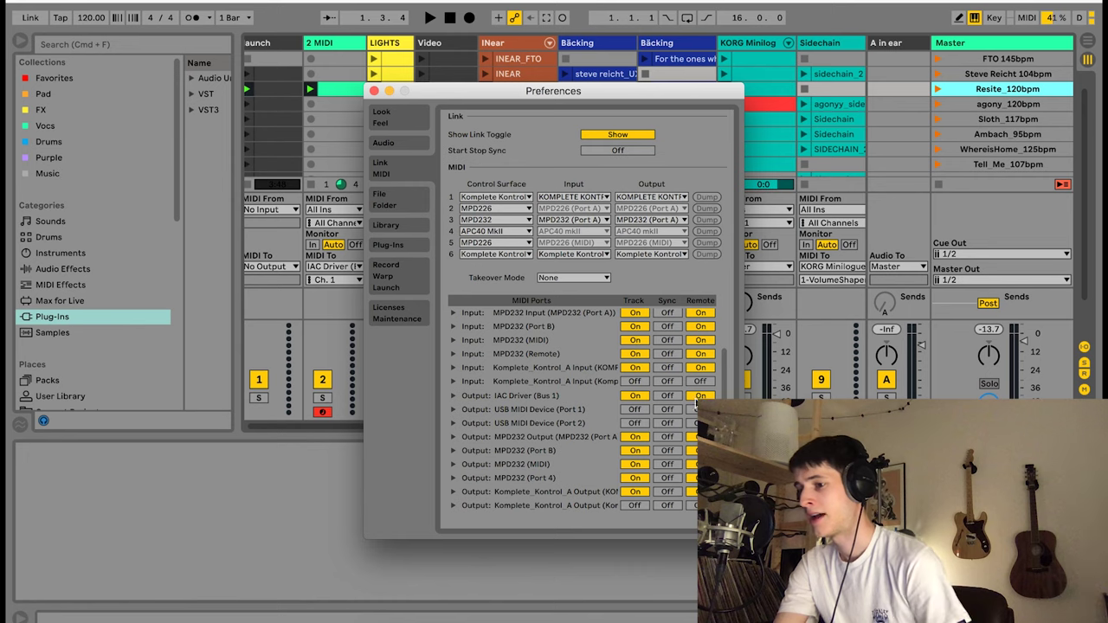
click(373, 91)
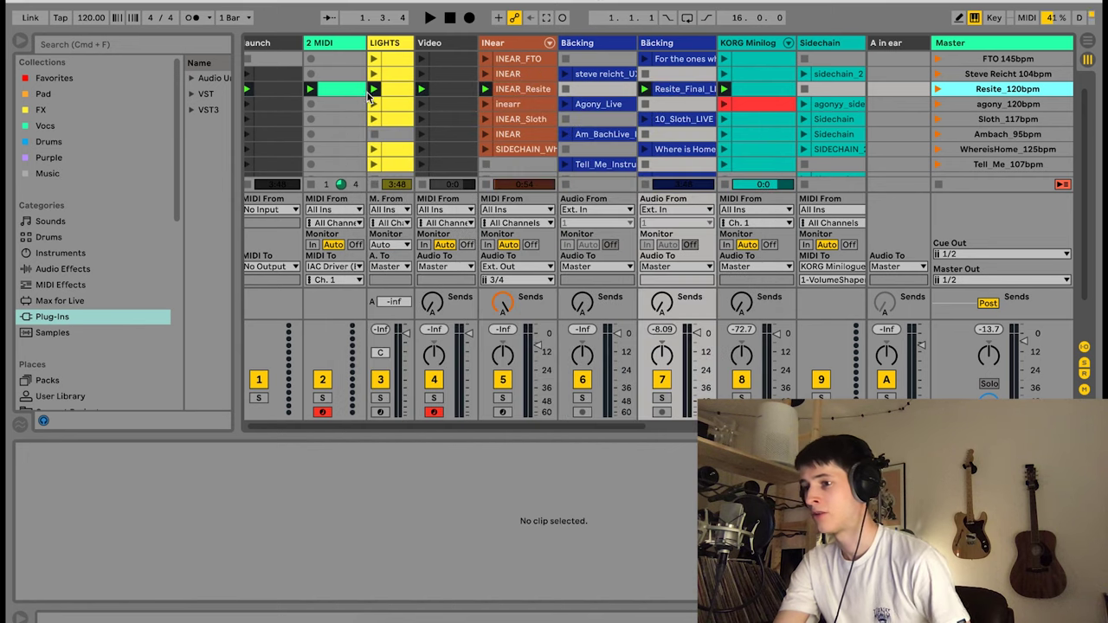
- Set the loop length of the 2 MIDI track's clip in the Resite_120bpm scene to 4 bars
click(327, 45)
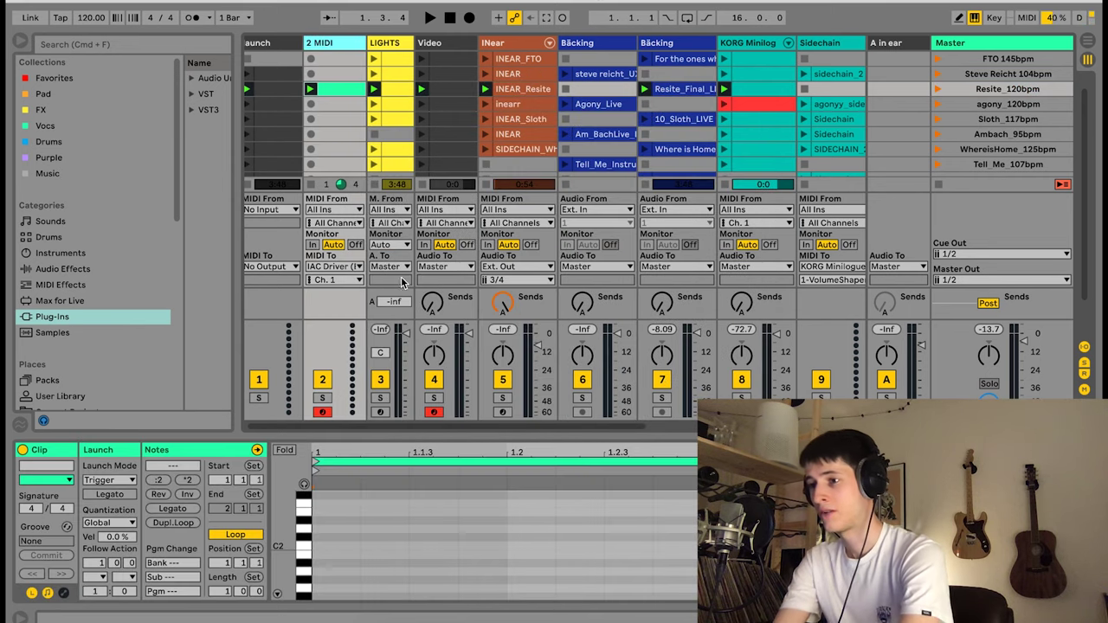
click(644, 91)
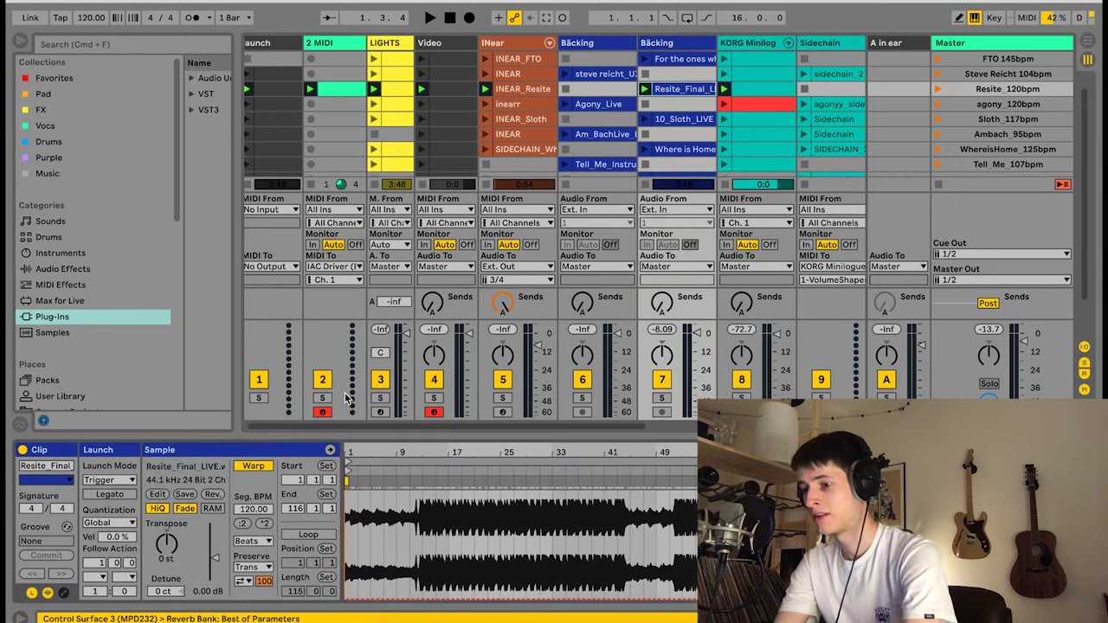
click(340, 91)
click(221, 591)
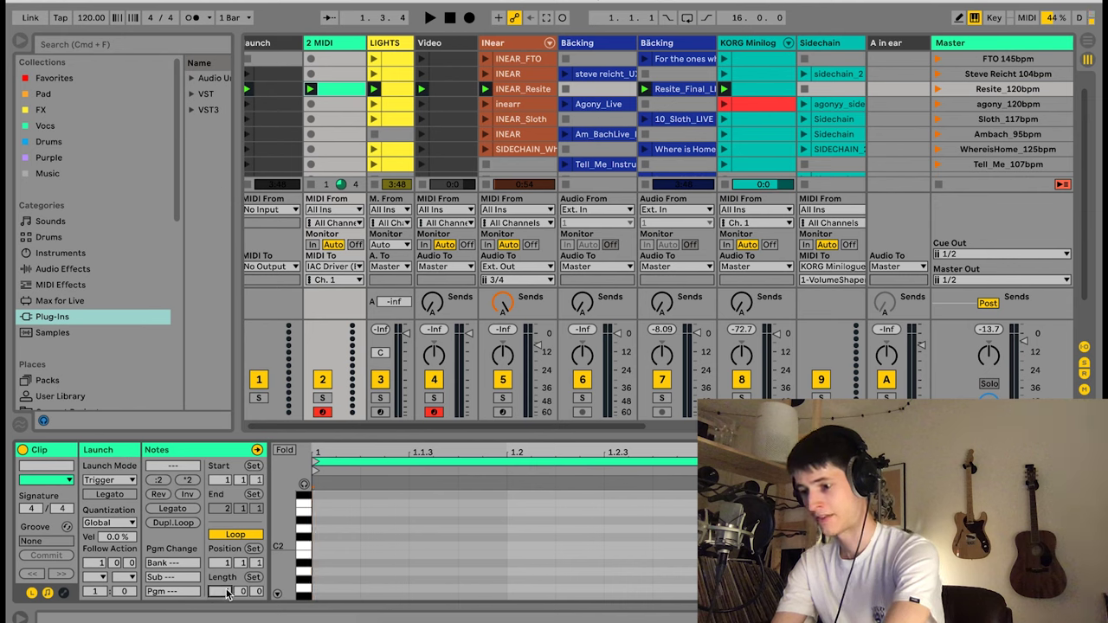
text(4)
key(Return)
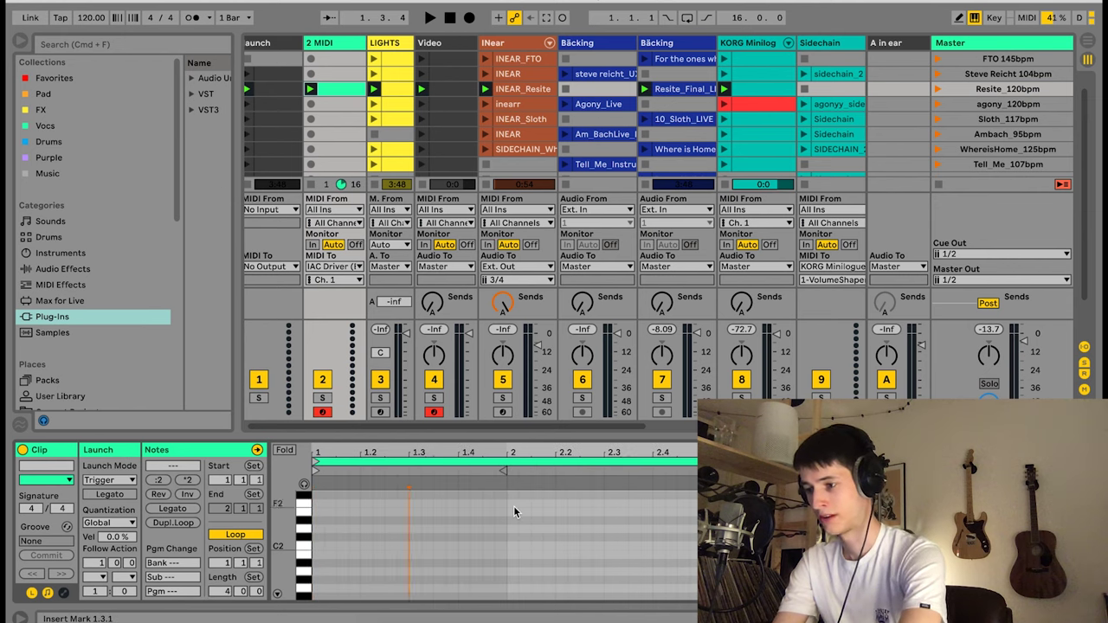
- Add a C-2 note at 4.3.4 at the end of the clip and route the 2 MIDI track's output to IAC Driver (Bus 1)
scroll(594, 520, down, 5)
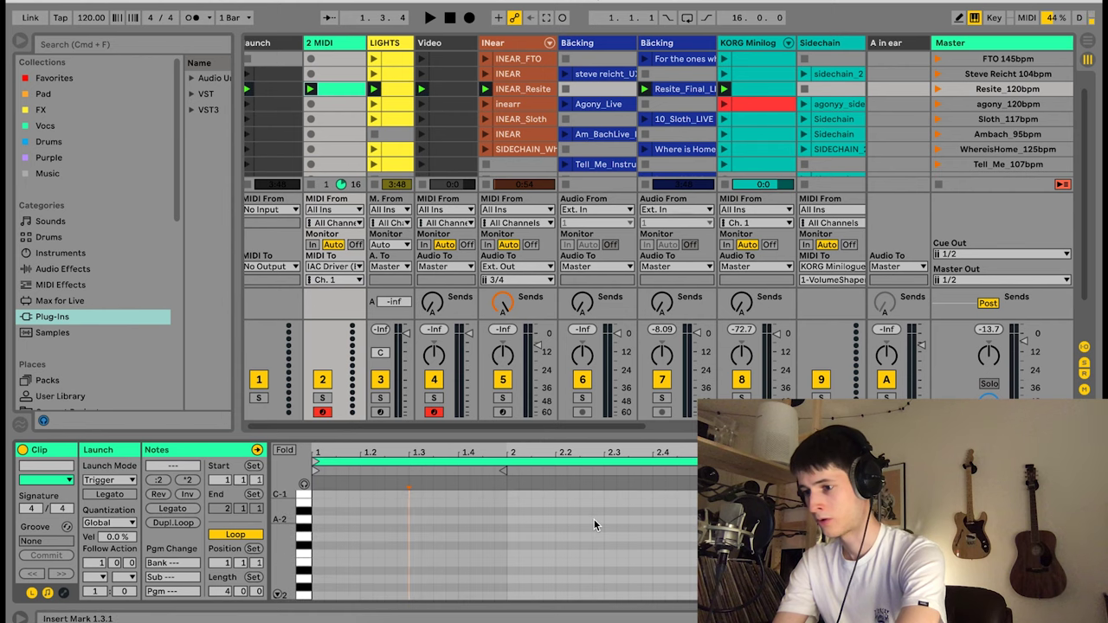
click(1072, 589)
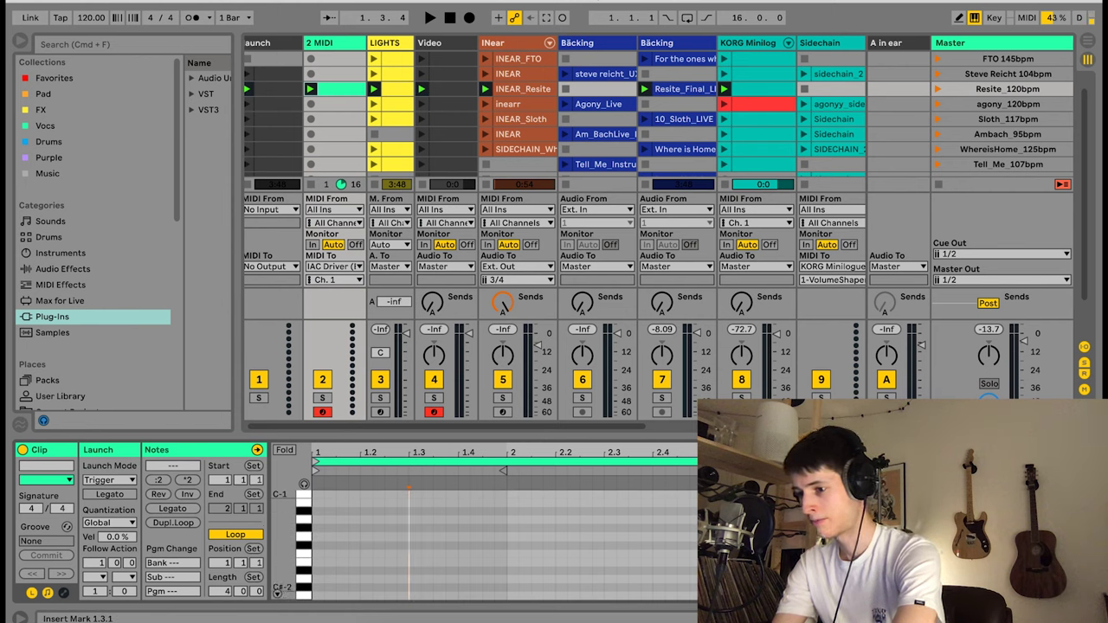
click(1071, 589)
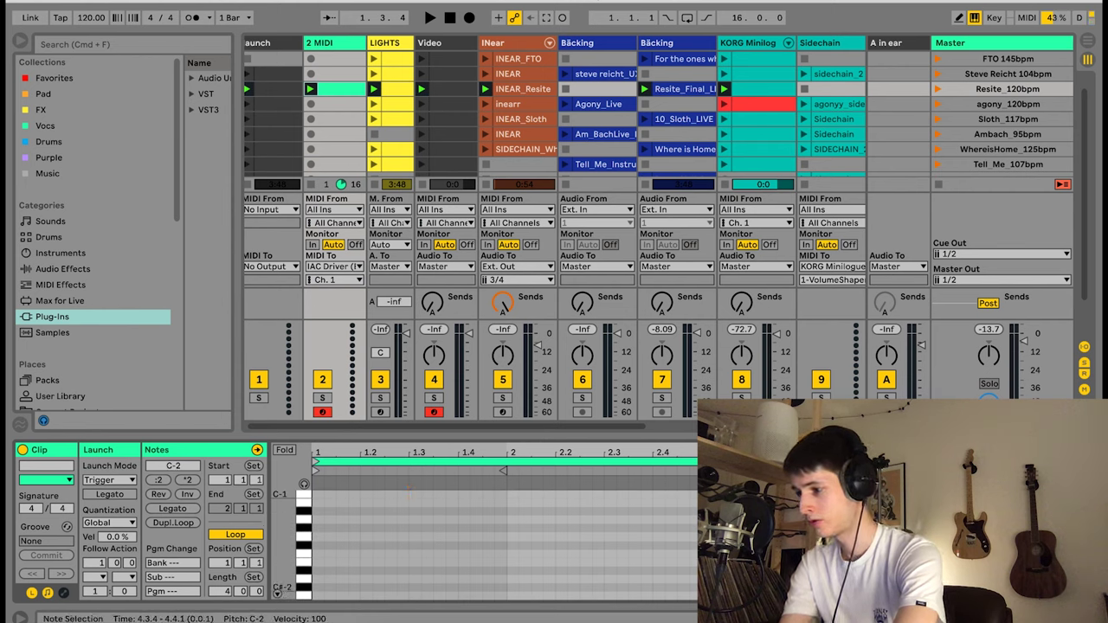
click(335, 268)
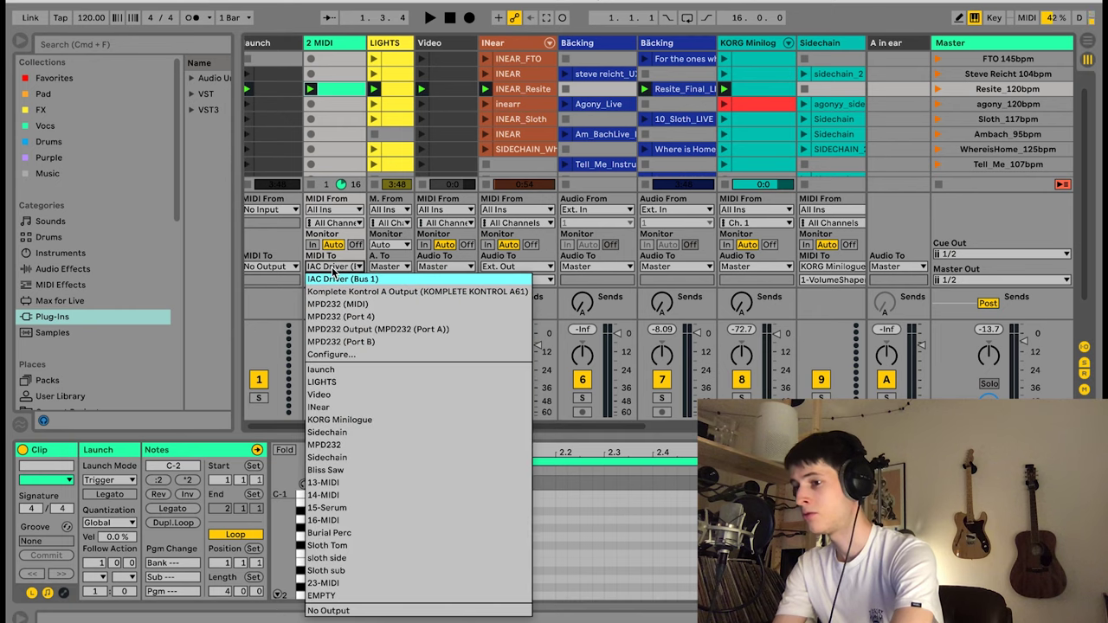
click(336, 278)
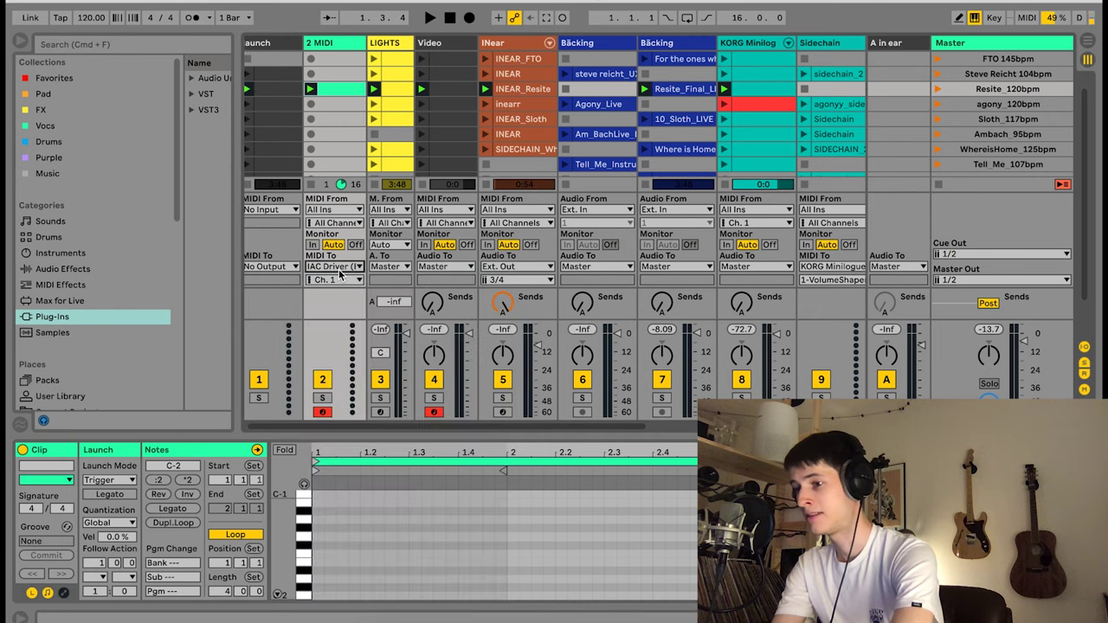
- Test the trigger by launching the Resite_120bpm scene and playing on into agony_120bpm, and stop playback
click(1008, 87)
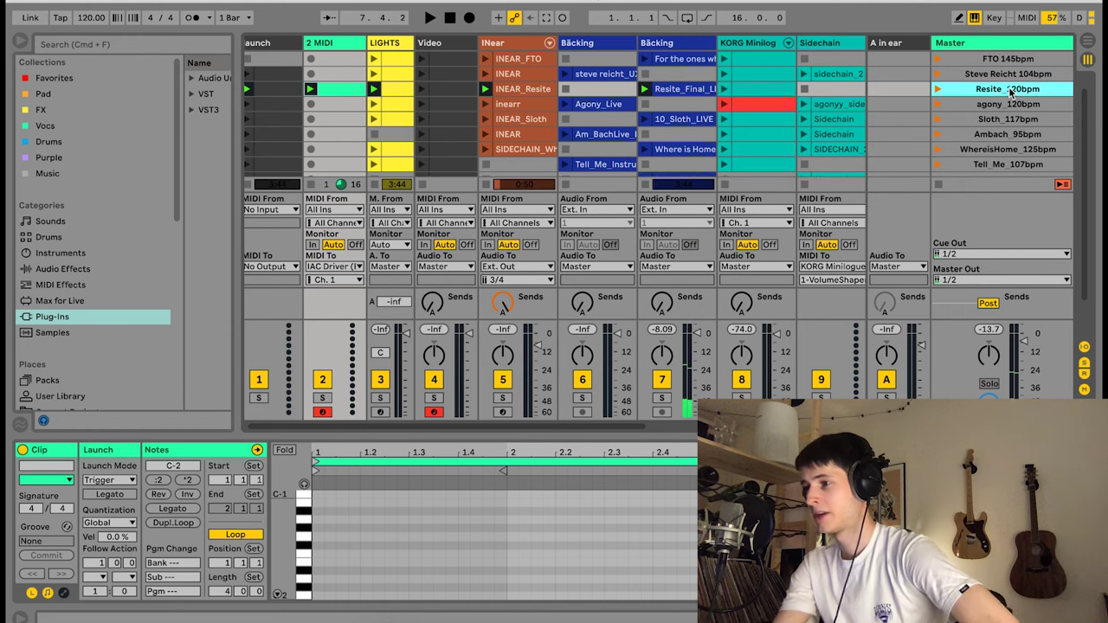
key(Return)
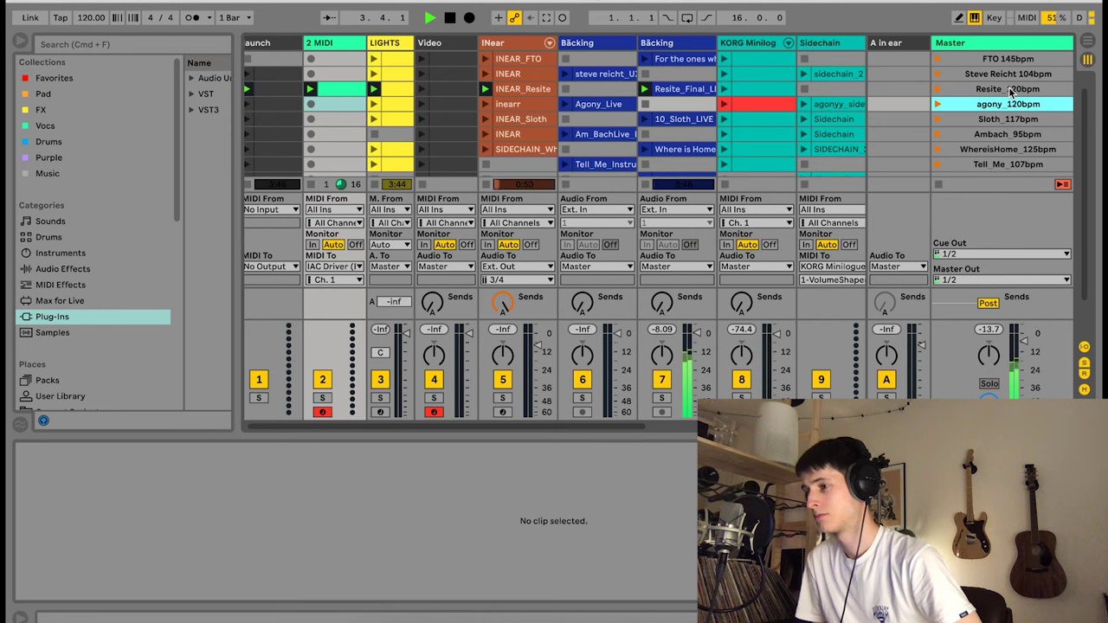
key(Return)
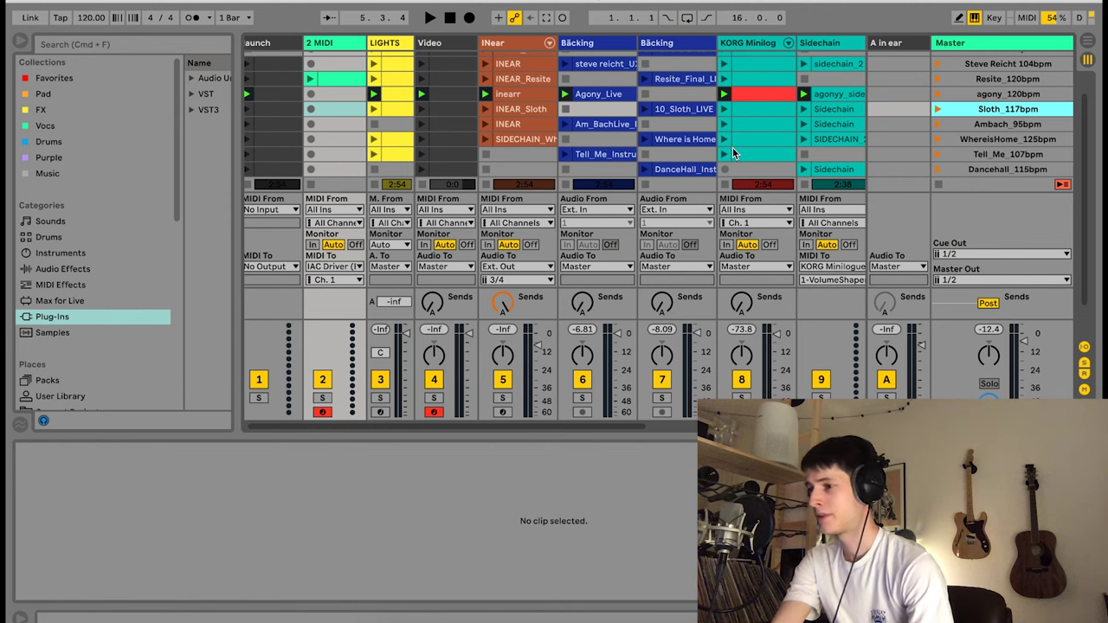
scroll(710, 158, down, 2)
scroll(710, 159, down, 1)
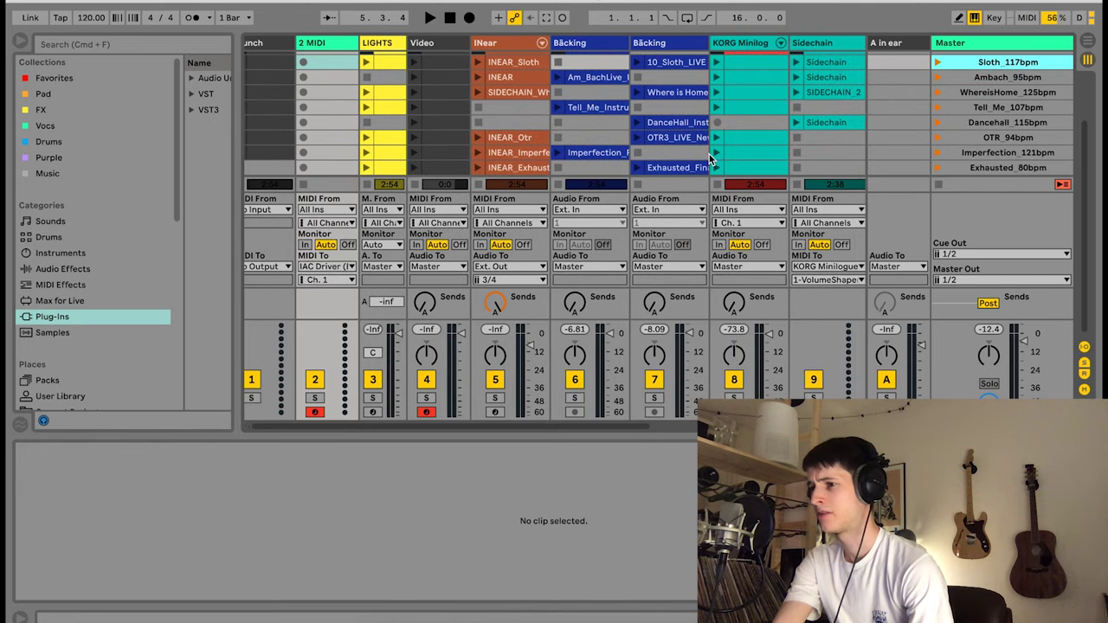